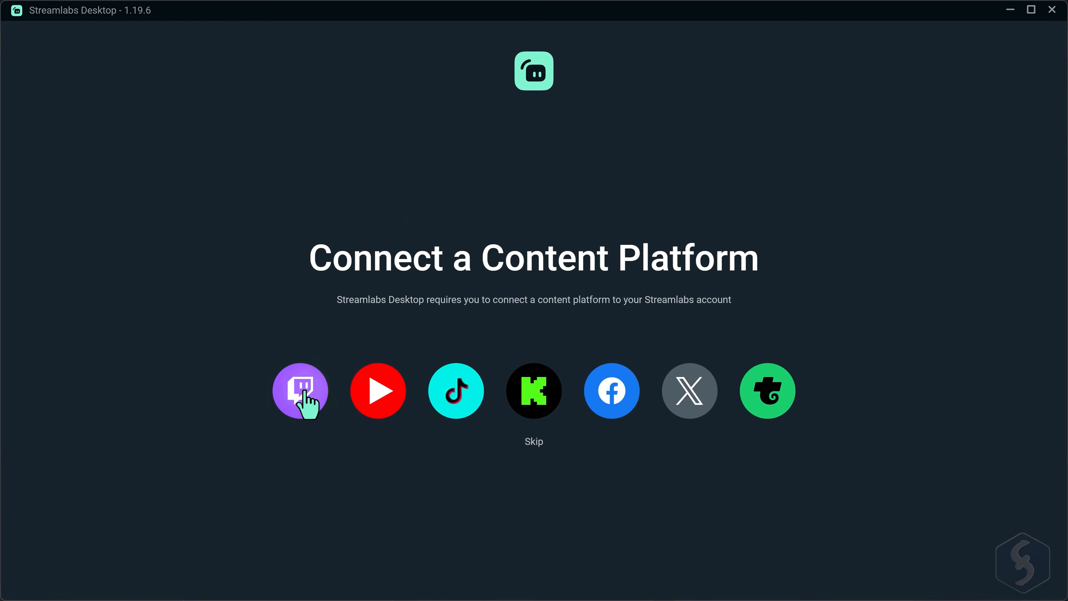
- Connect Twitch as the content platform, authorizing Streamlabs' access, and start with a fresh configuration
click(302, 397)
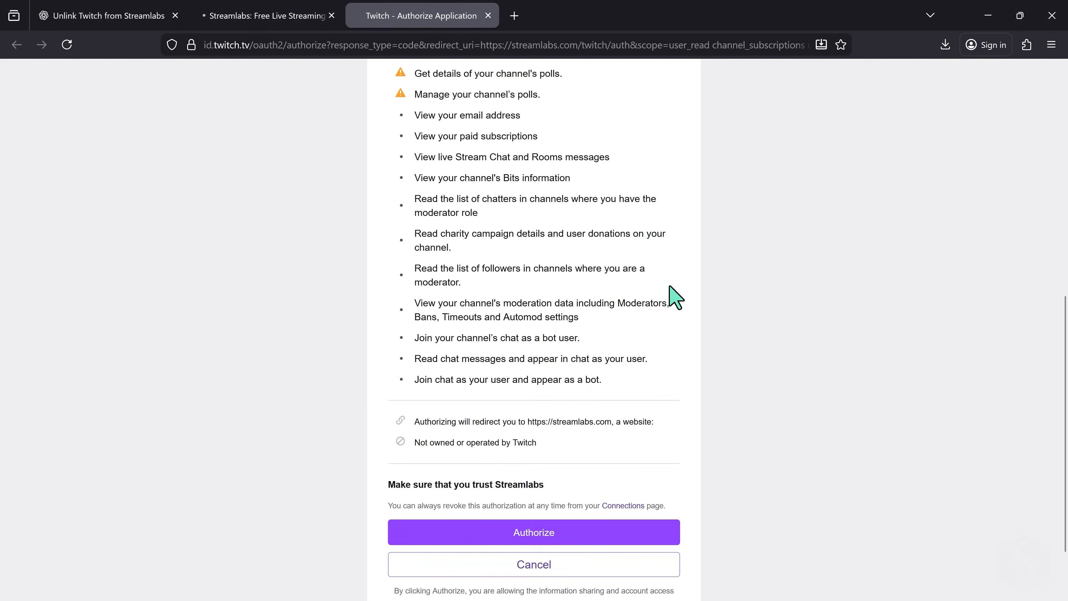
click(535, 531)
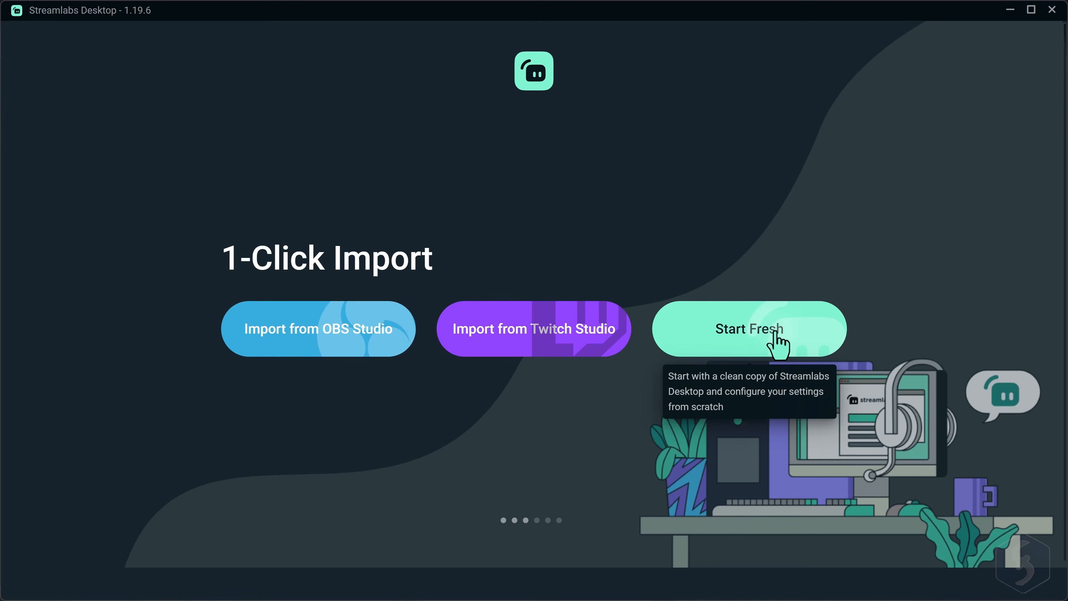
click(769, 340)
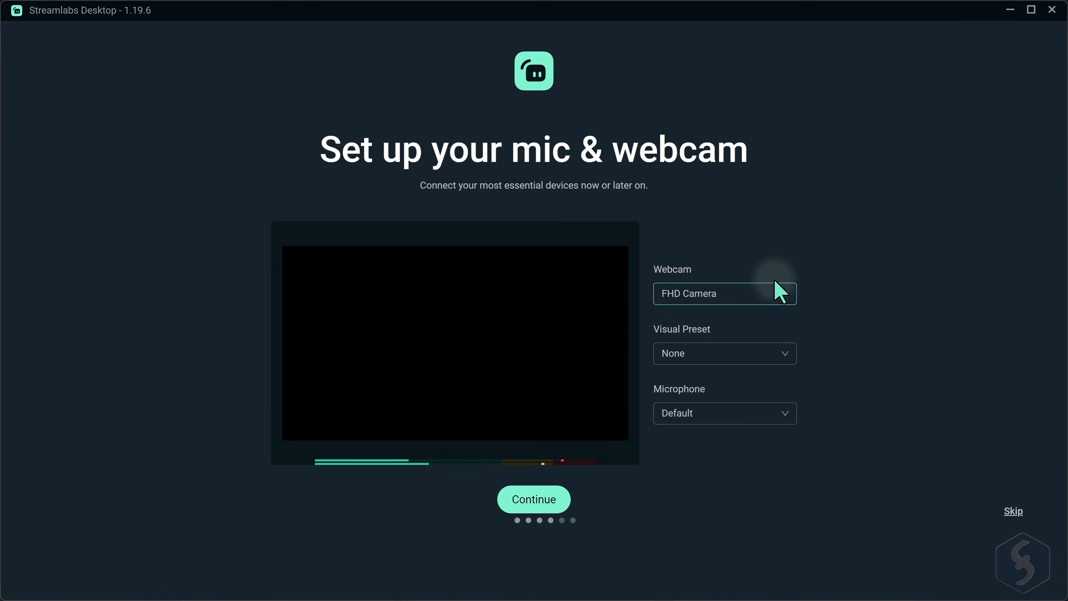
- Set the microphone to the Intel Microphone Array and accept the mic and webcam setup
click(791, 412)
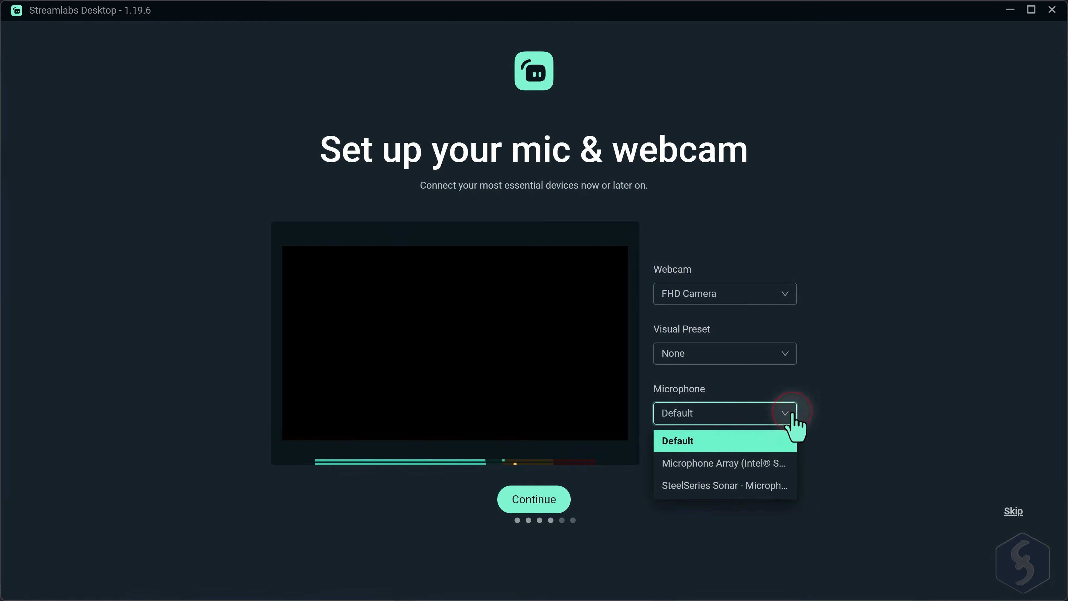
click(755, 463)
click(535, 500)
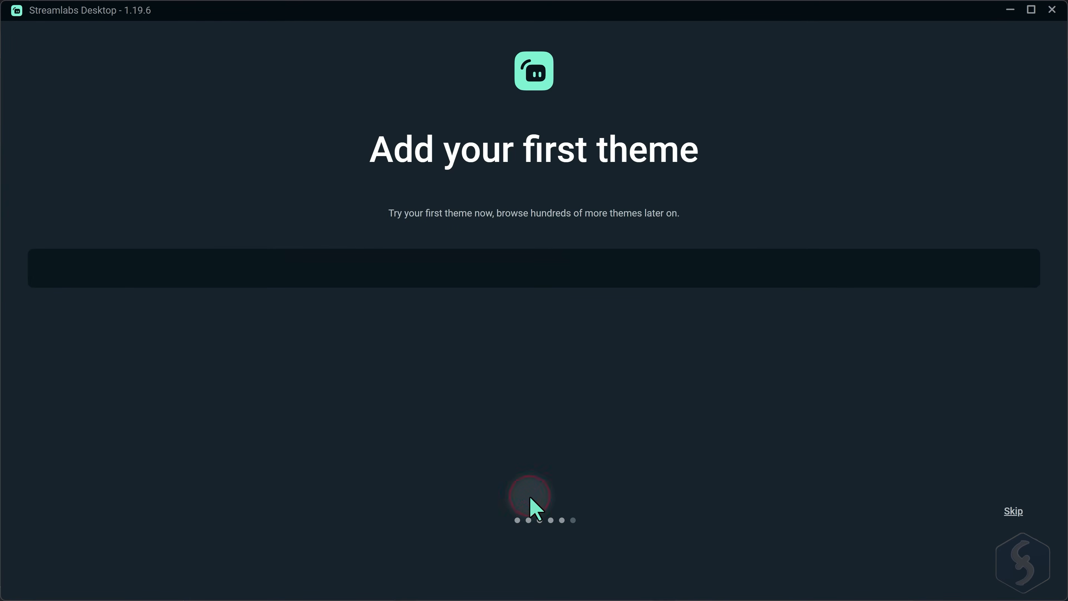
- Install the Streamlabs Dark Mode theme and choose the Free plan
scroll(531, 499, down, 2)
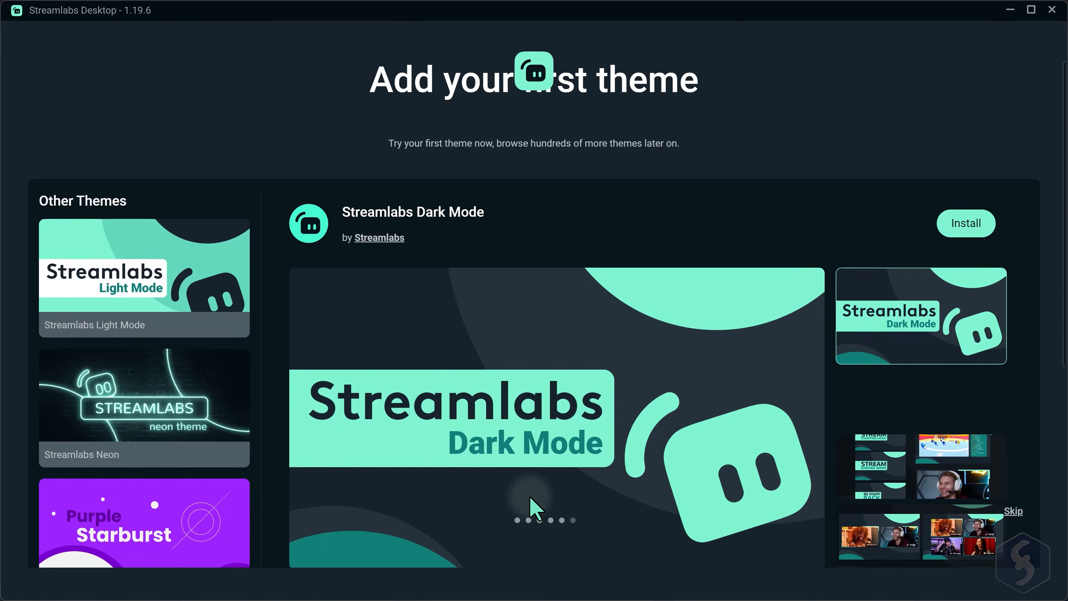
scroll(531, 507, down, 6)
scroll(589, 463, up, 8)
scroll(644, 437, down, 2)
click(963, 223)
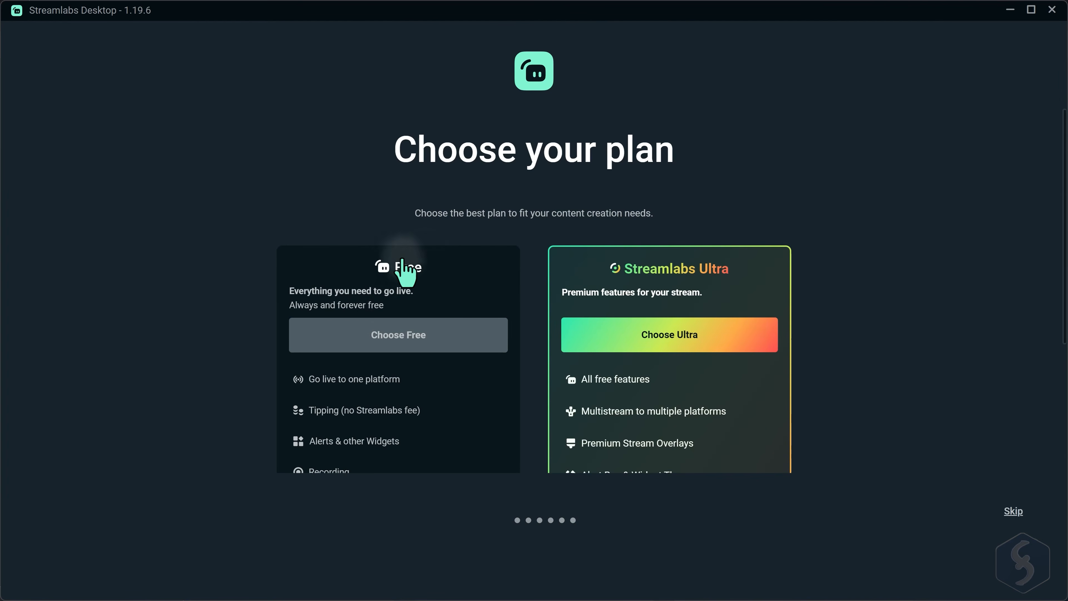
click(422, 337)
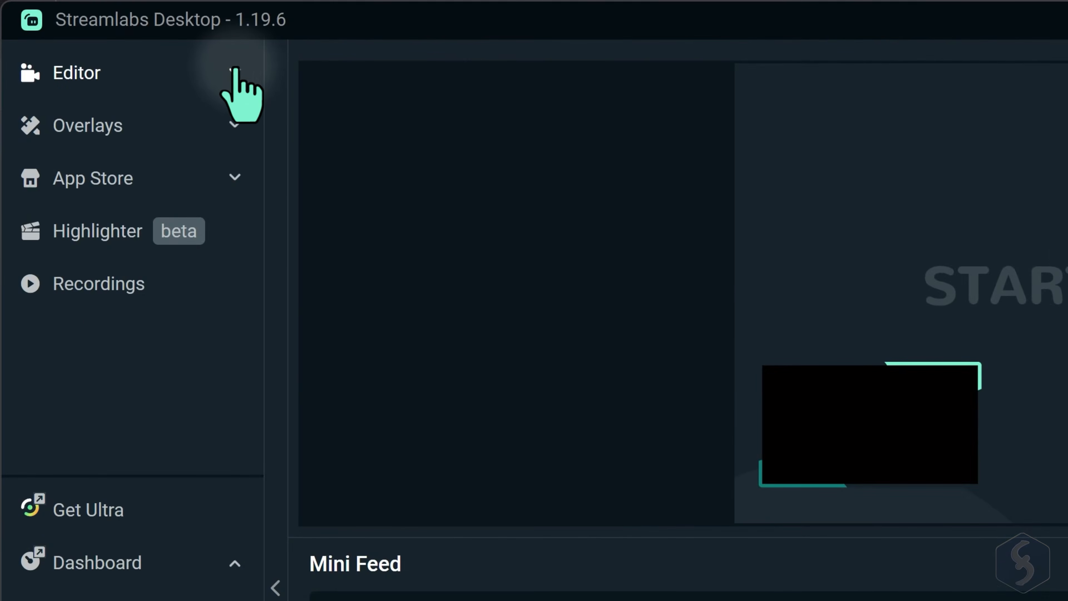
- Open the Layout Editor and apply the layout with one large pane above three small ones
click(234, 72)
click(148, 178)
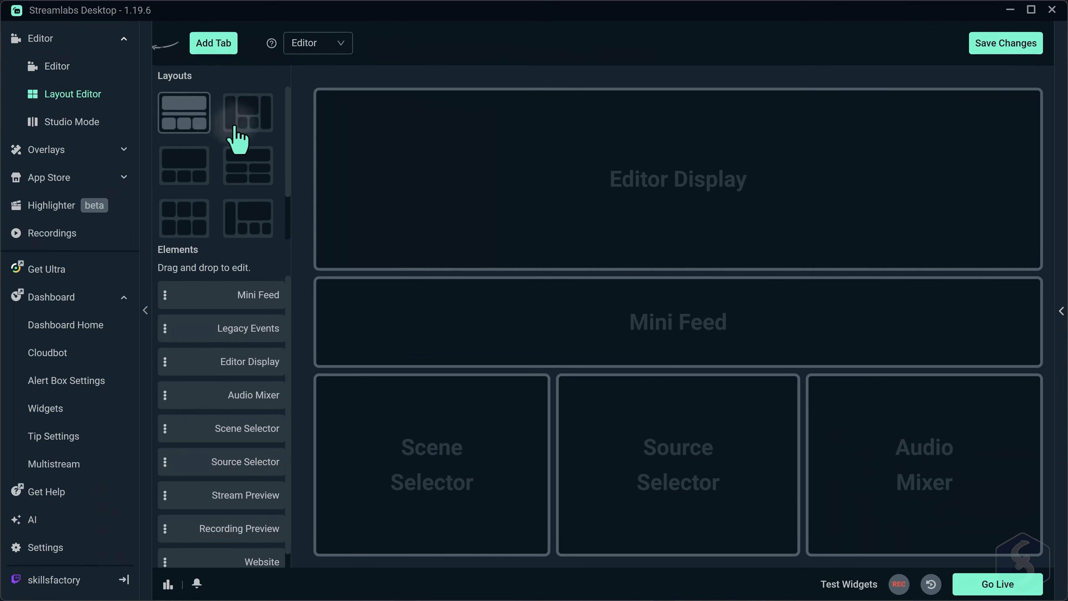
click(250, 111)
click(248, 167)
click(192, 169)
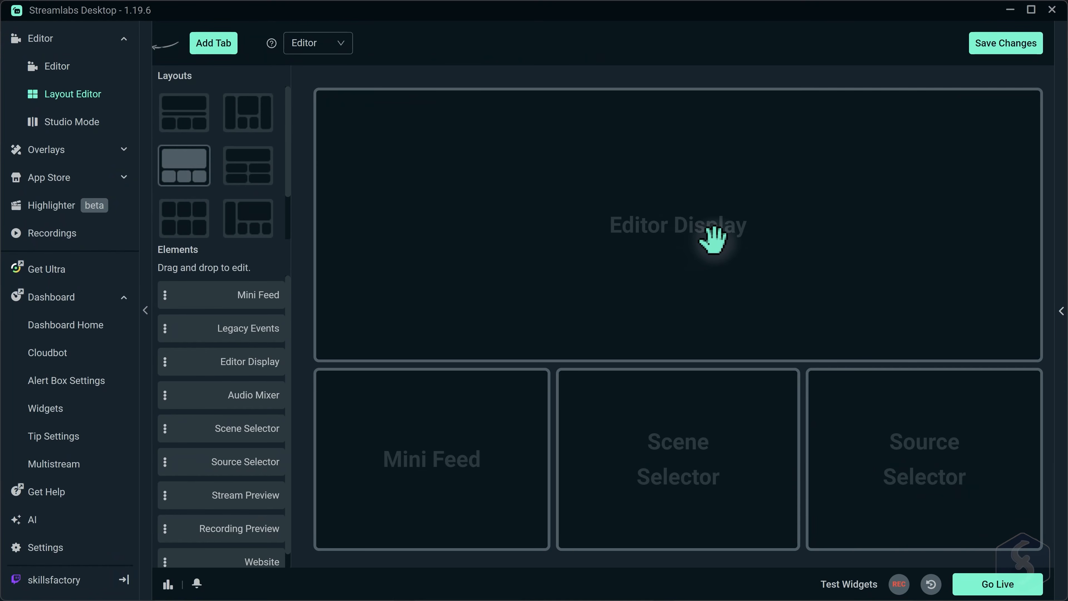
- Arrange the lower panes as Scene Selector, Source Selector and Audio Mixer, and save the layout
drag(688, 454, 436, 453)
drag(911, 448, 676, 451)
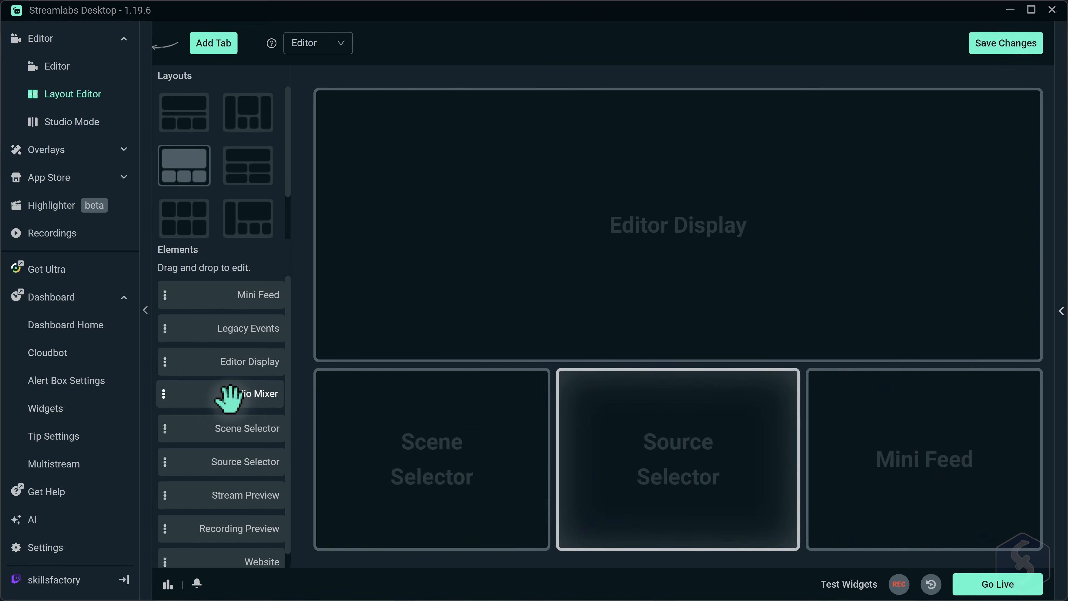
drag(272, 408, 904, 434)
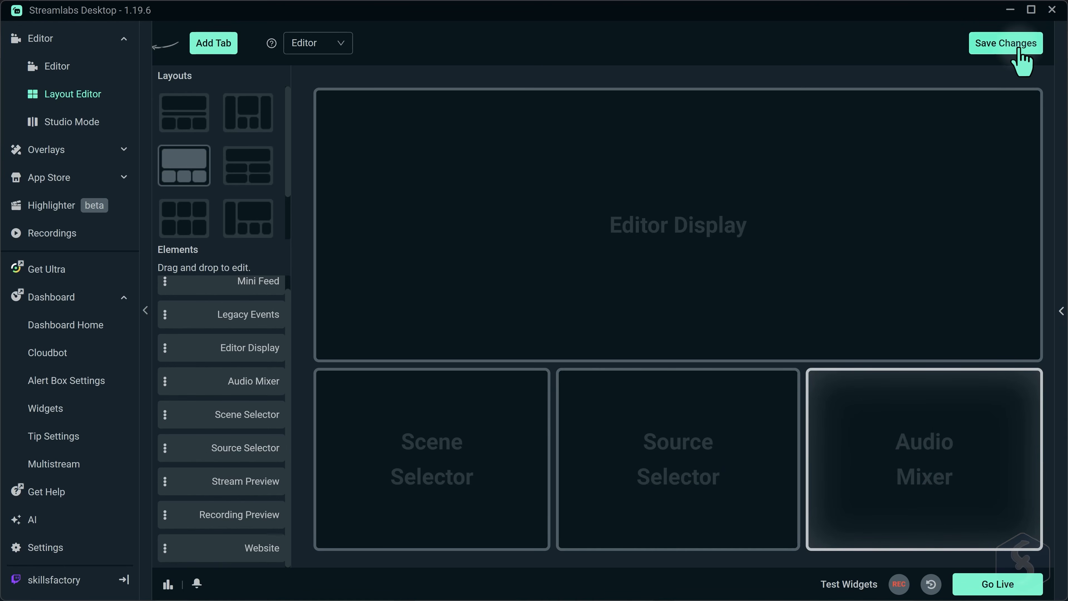
click(1021, 57)
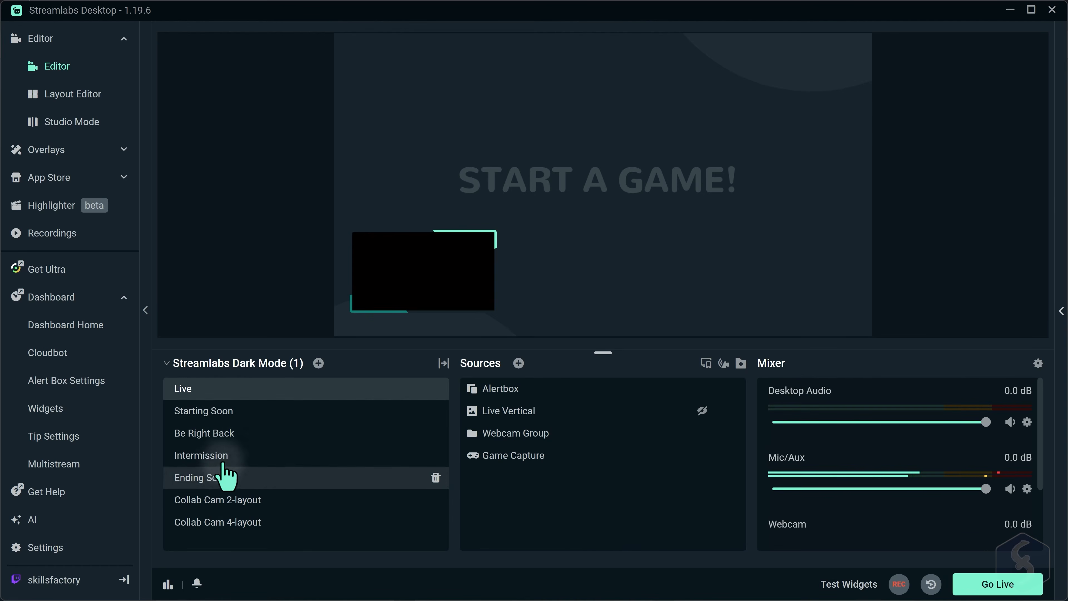
- Preview the Starting Soon, Be Right Back and Intermission scenes of the Streamlabs Dark Mode (1) collection
click(241, 414)
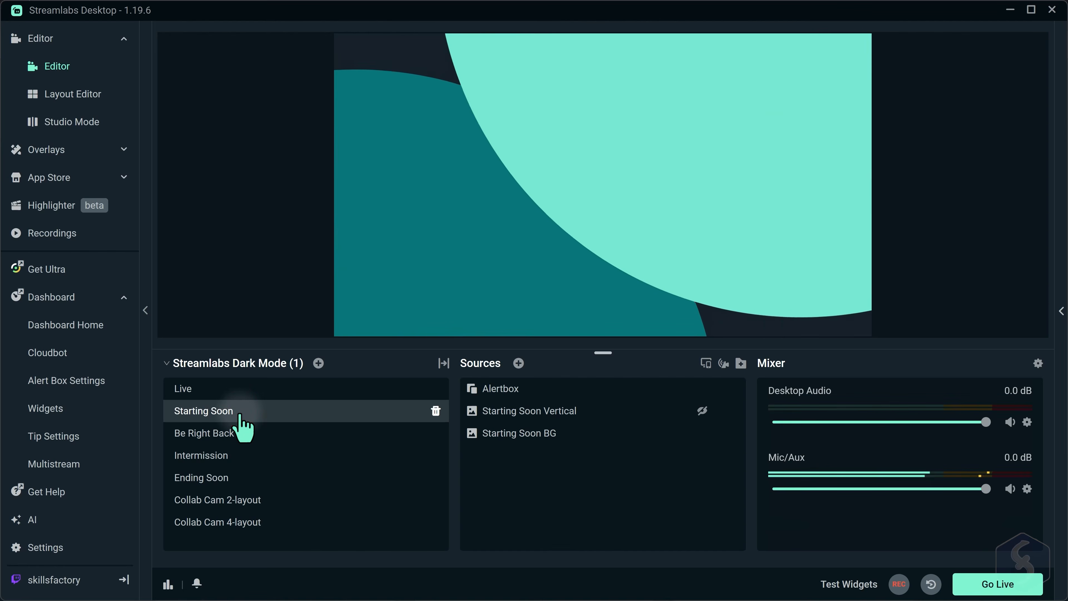
click(240, 440)
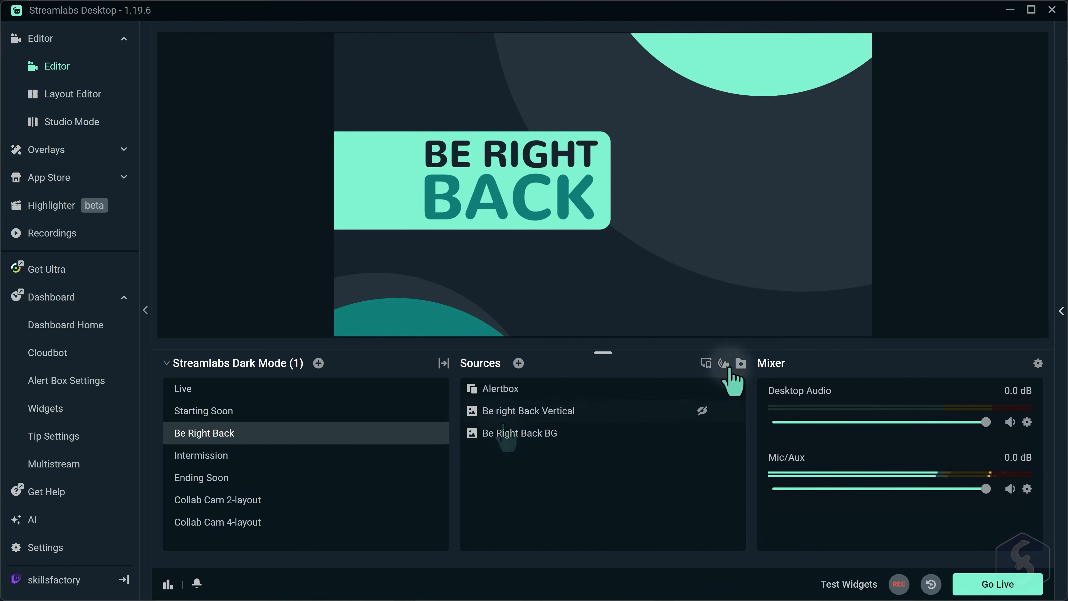
mouse_move(783, 365)
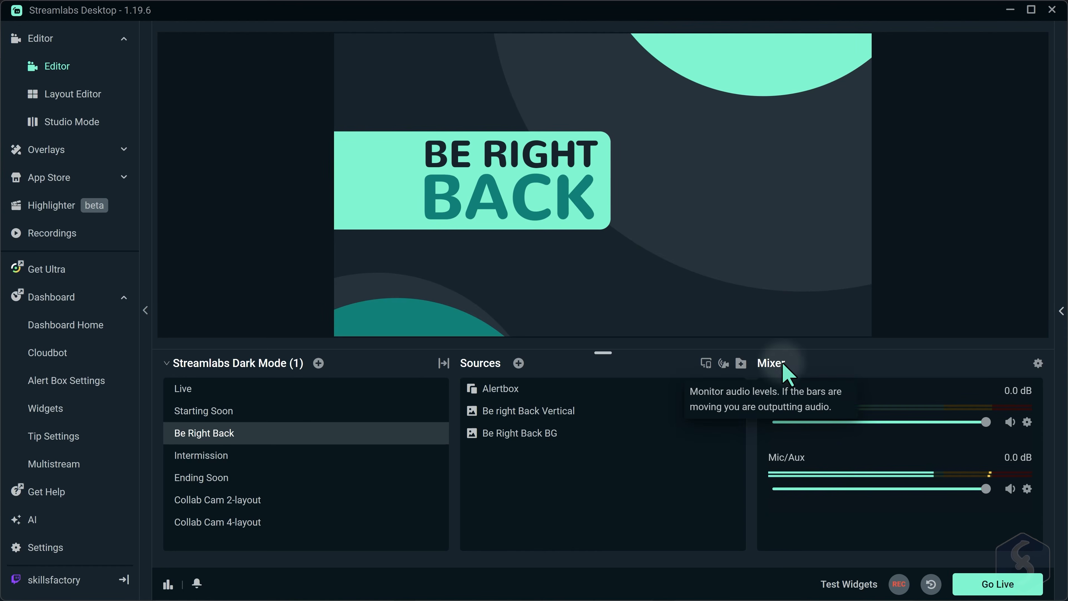
click(210, 458)
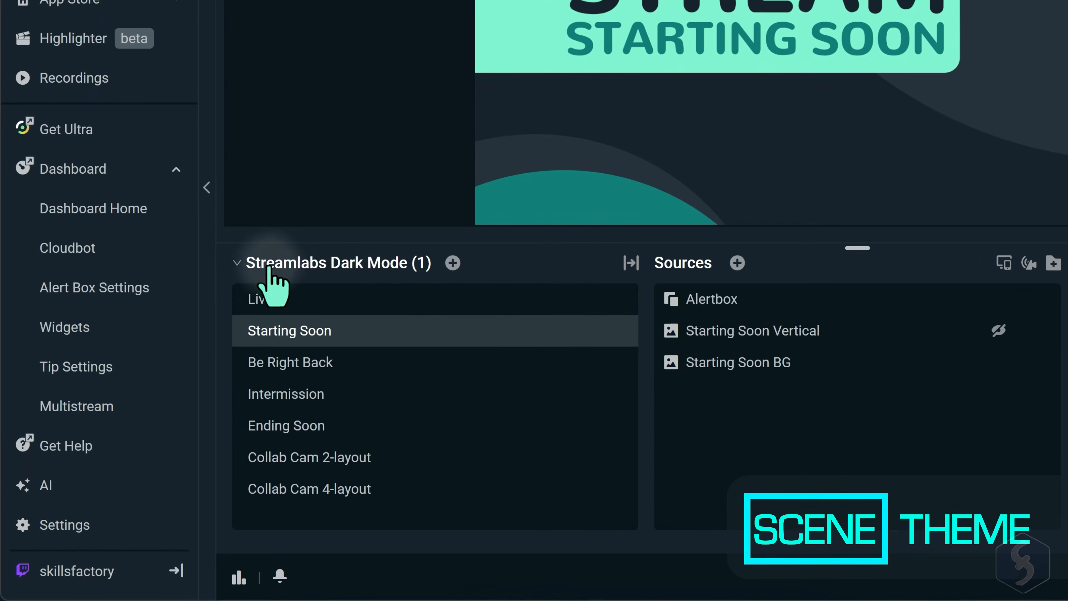
- Switch to the Pride Neon Widgets scene collection and preview its Be Right Back and Ending Soon scenes
click(236, 264)
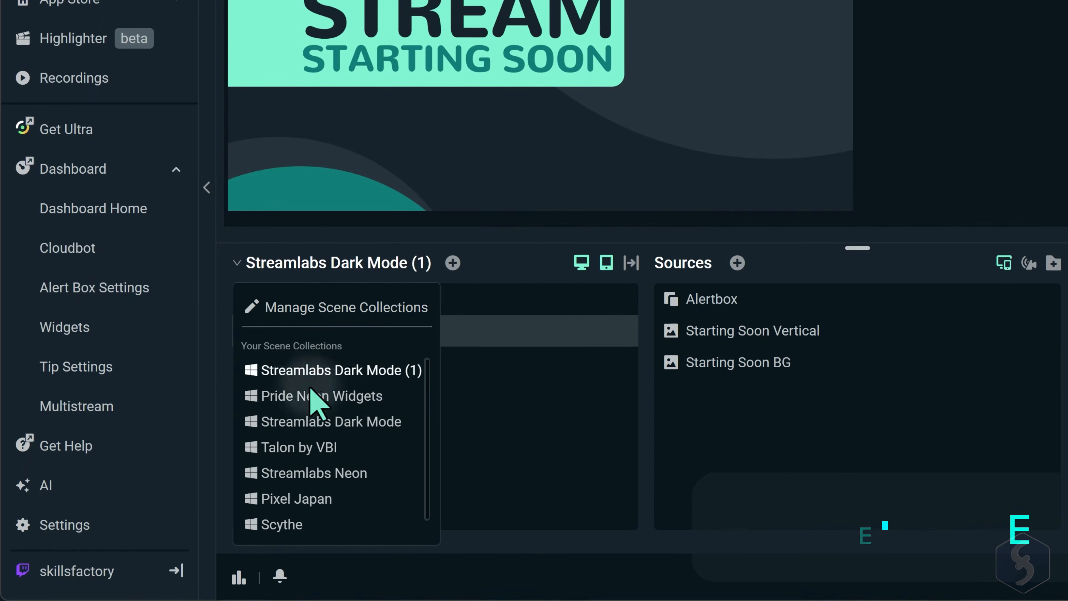
click(342, 397)
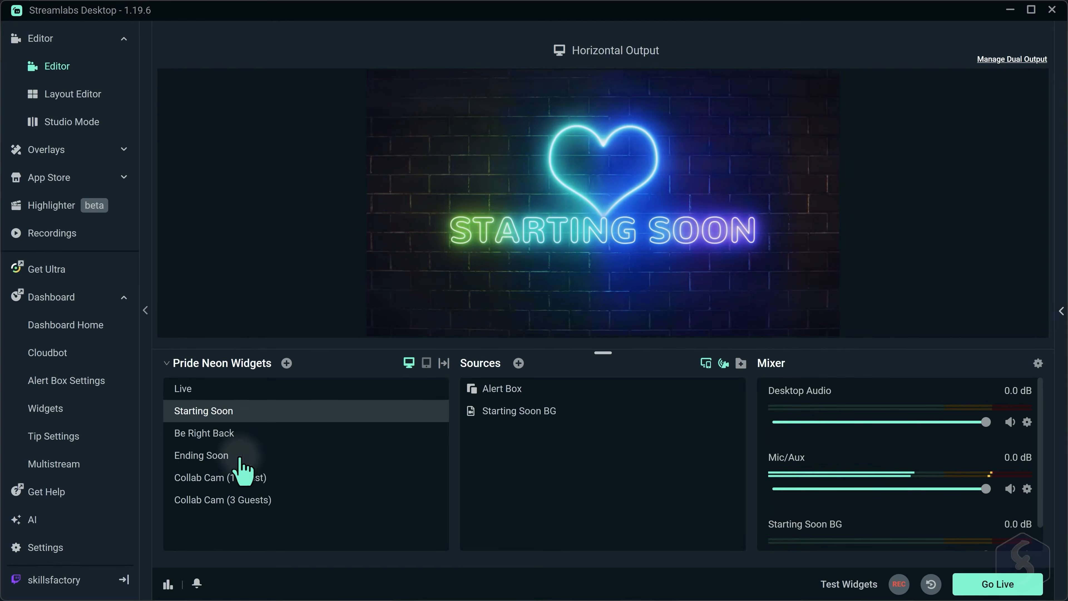
click(251, 437)
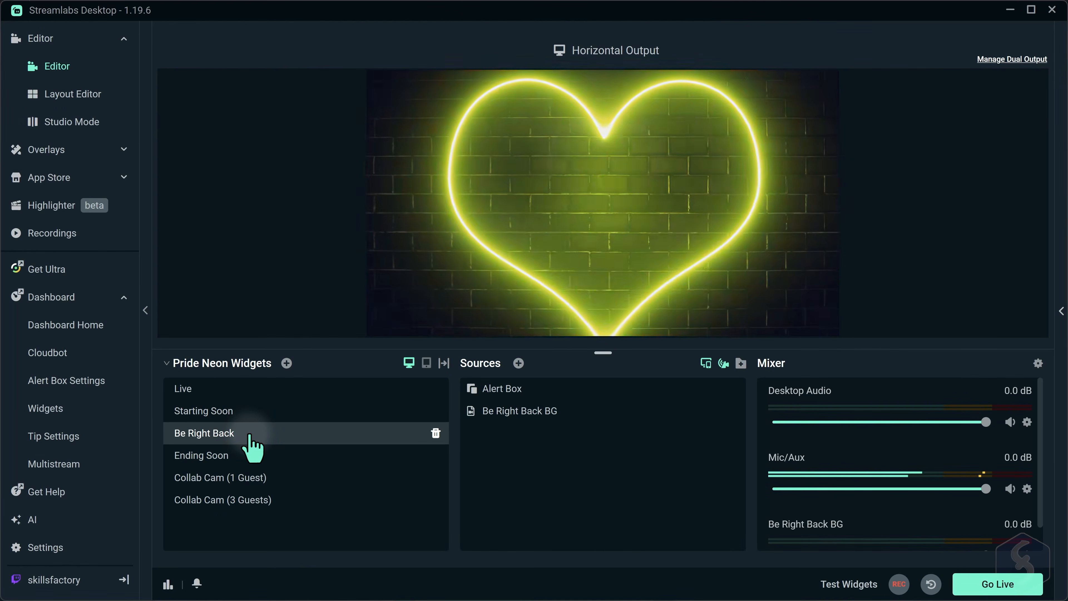
click(242, 457)
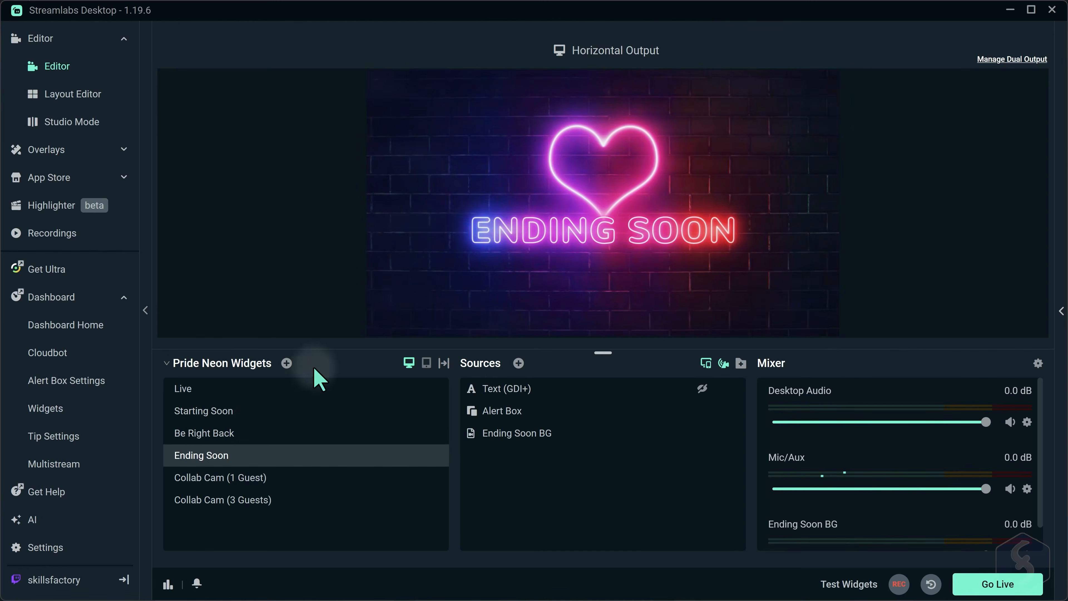
click(165, 363)
click(165, 363)
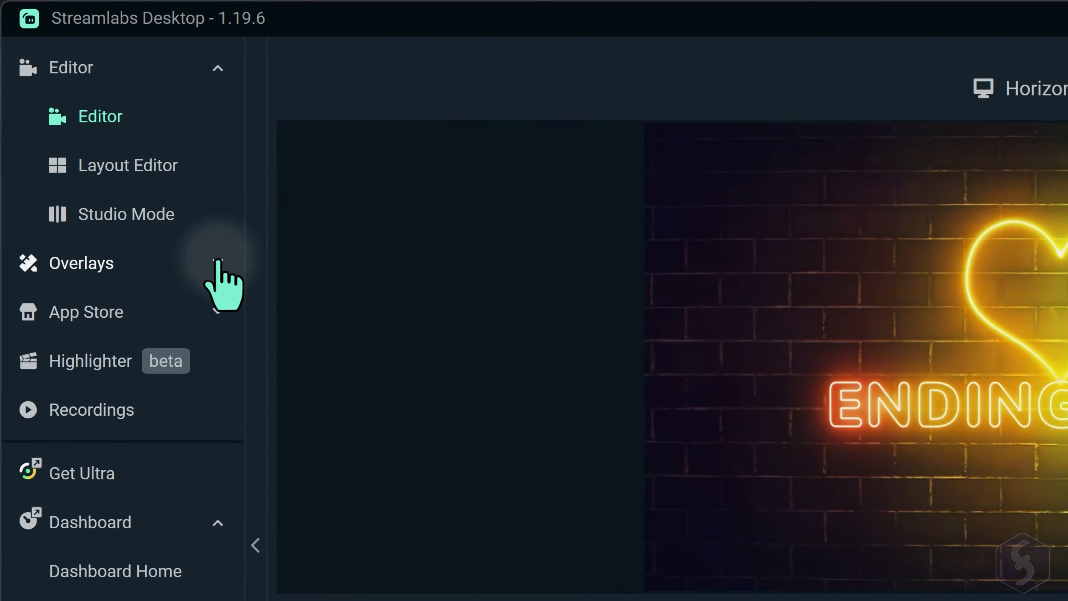
- Browse the scene overlays library, including the reactive overlay themes
click(124, 147)
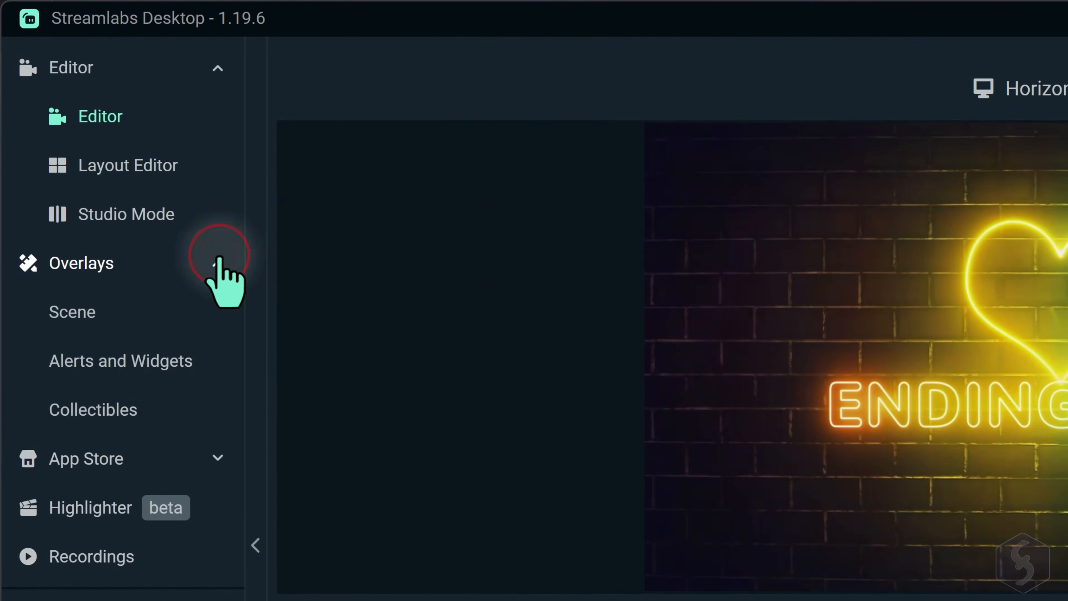
click(45, 178)
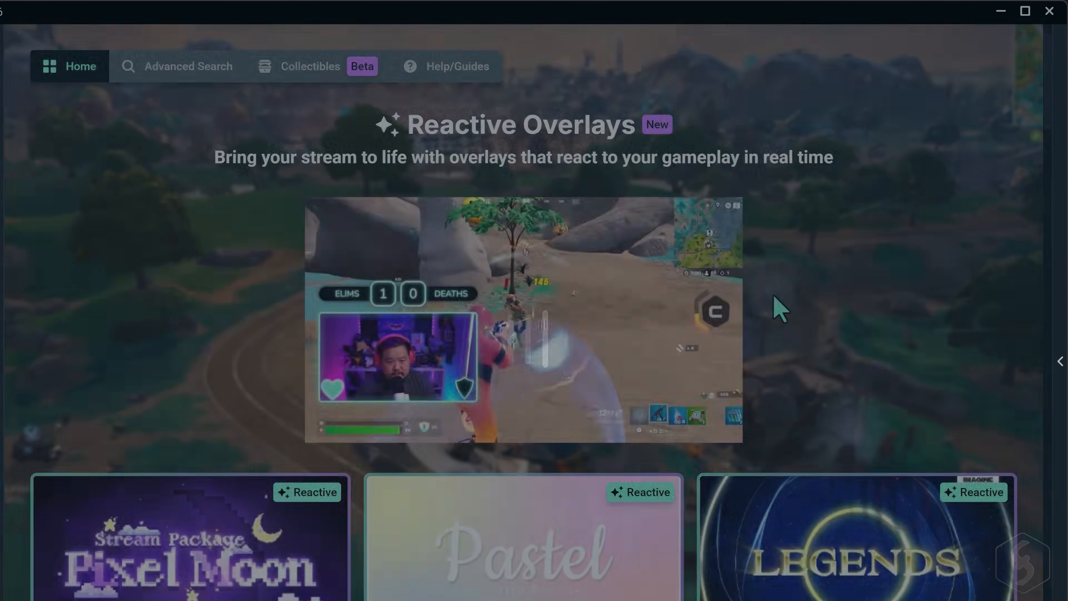
scroll(775, 305, down, 3)
scroll(703, 459, down, 10)
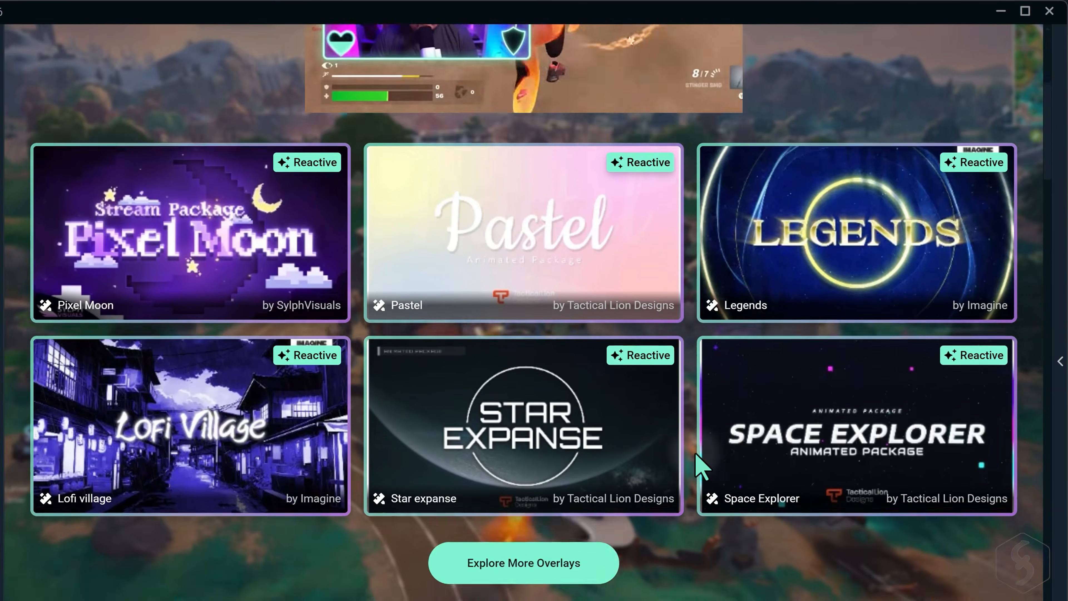
scroll(699, 471, down, 9)
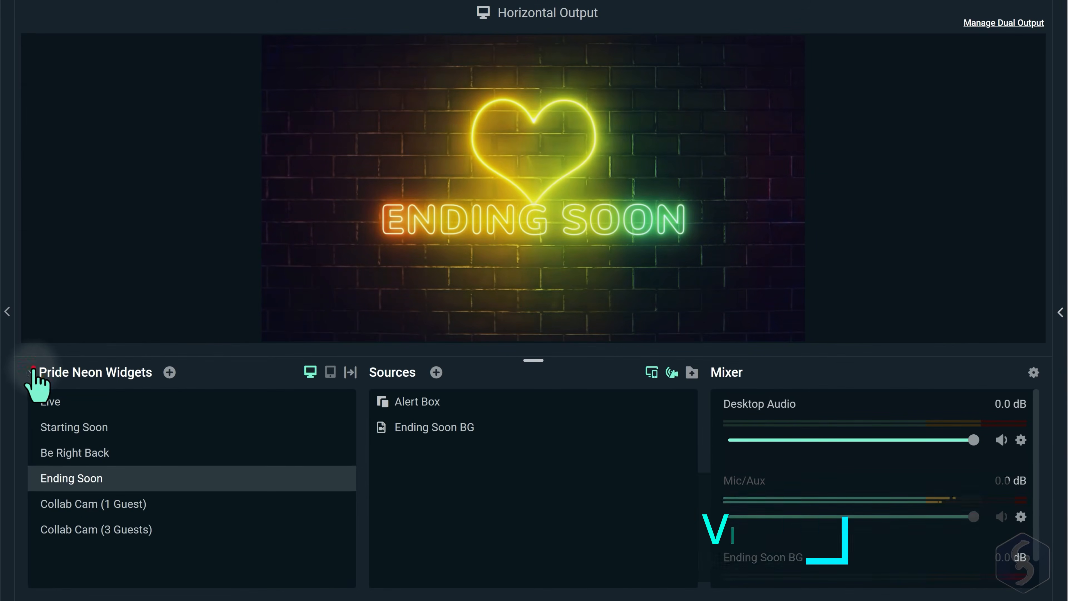
- Open the settings of the Alert Box source in the Ending Soon scene
click(35, 374)
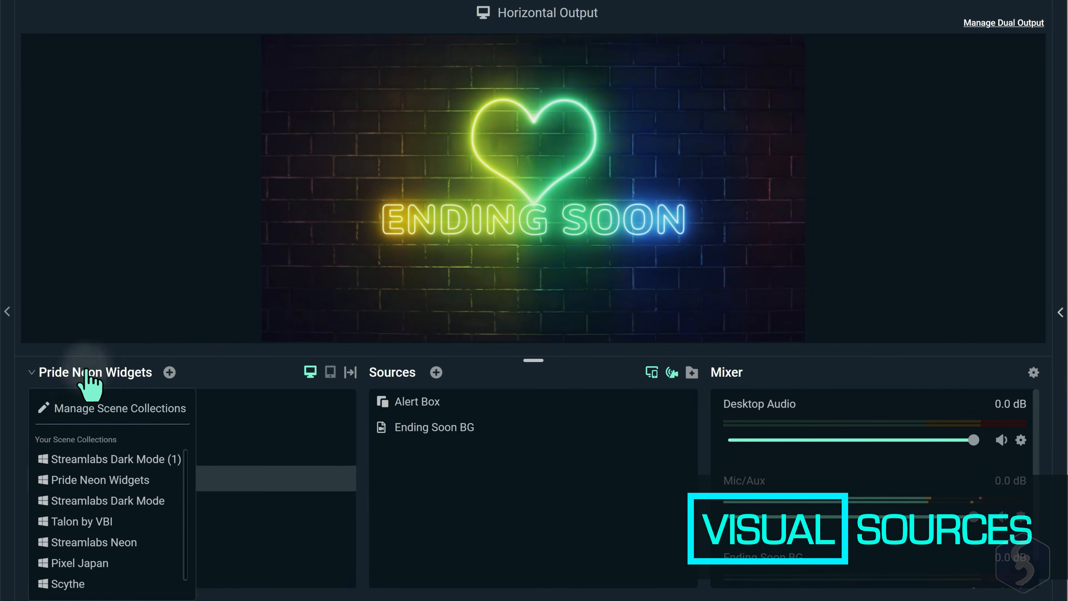
click(33, 372)
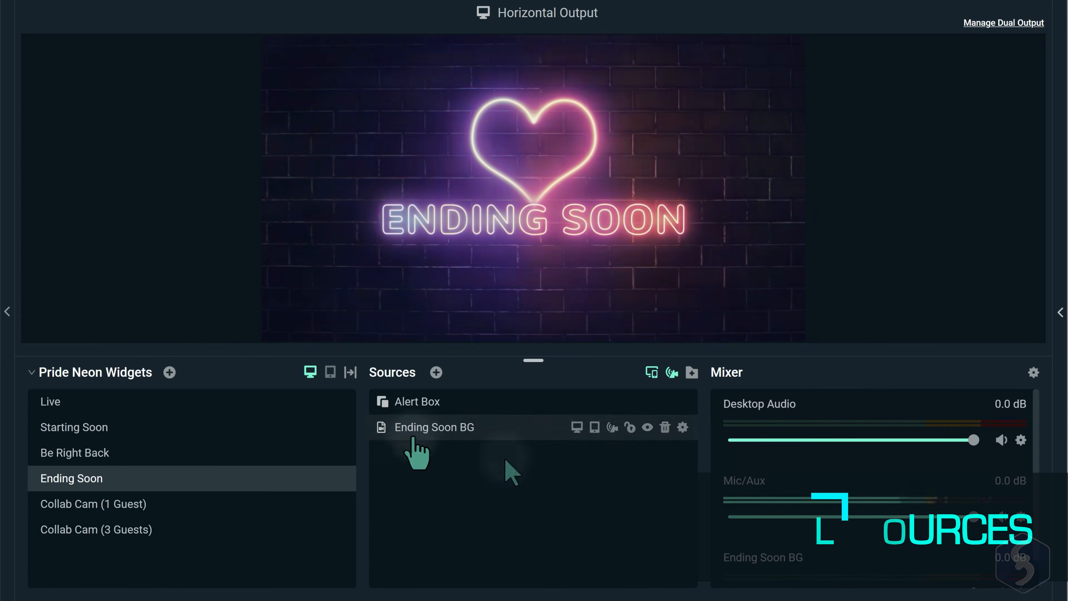
click(436, 371)
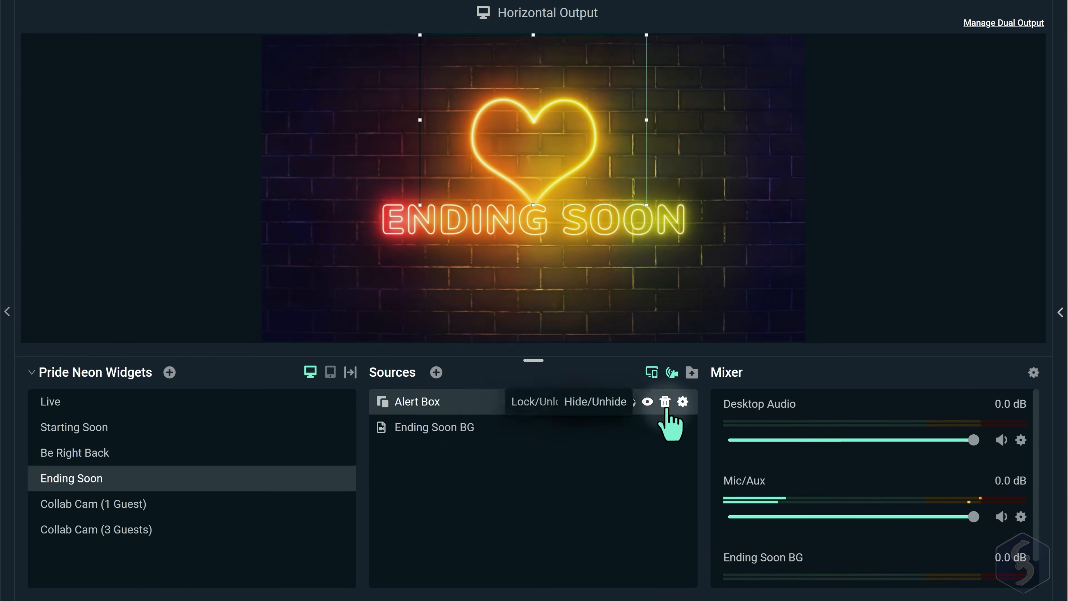
click(683, 402)
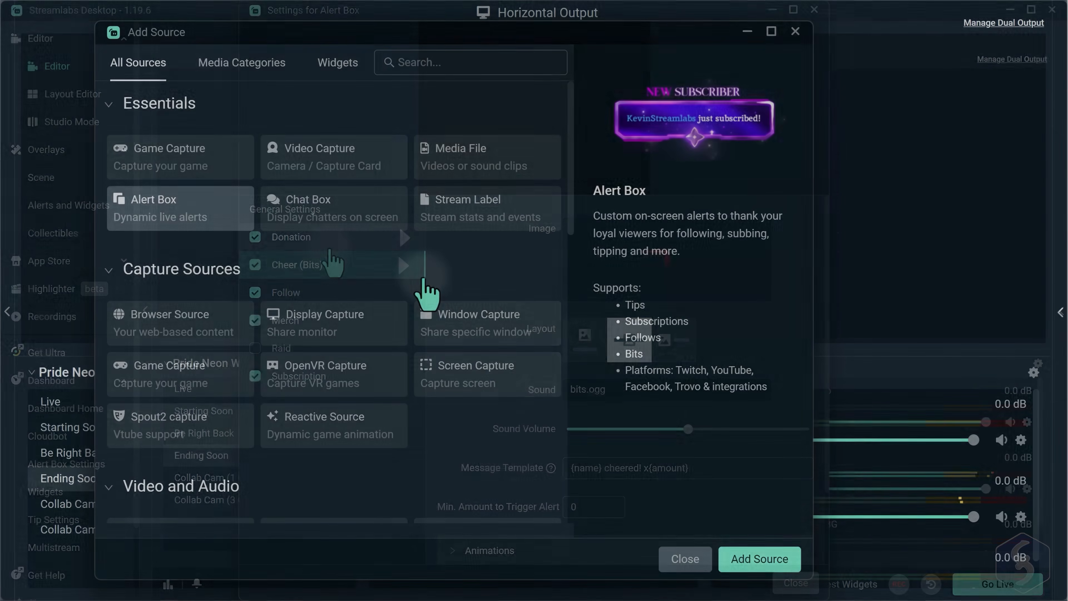
- Add a Display Capture source to the Ending Soon scene, keeping its default name
click(343, 325)
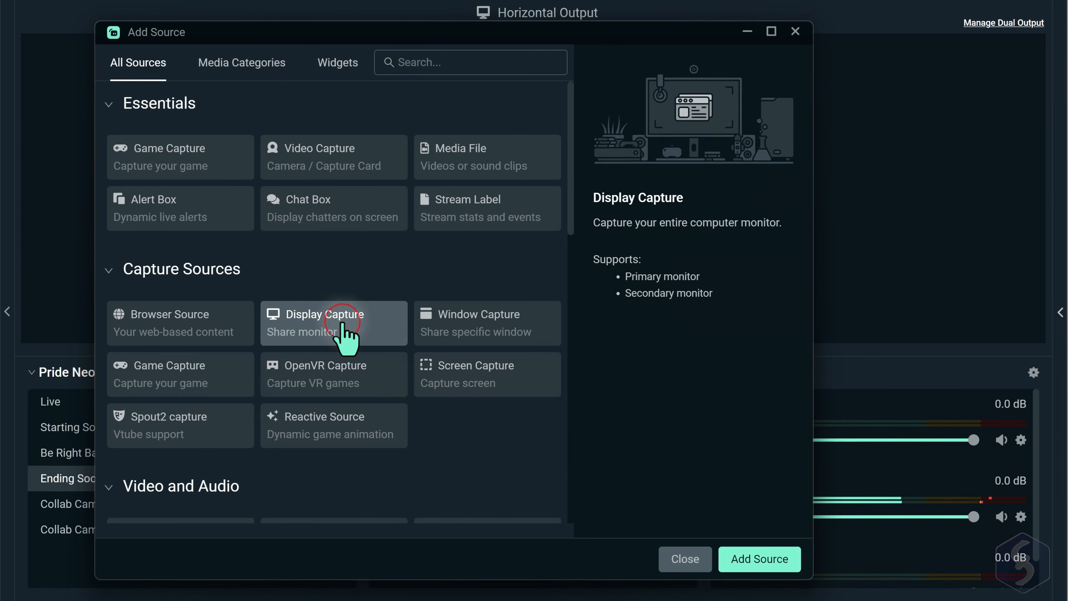
click(767, 564)
click(645, 408)
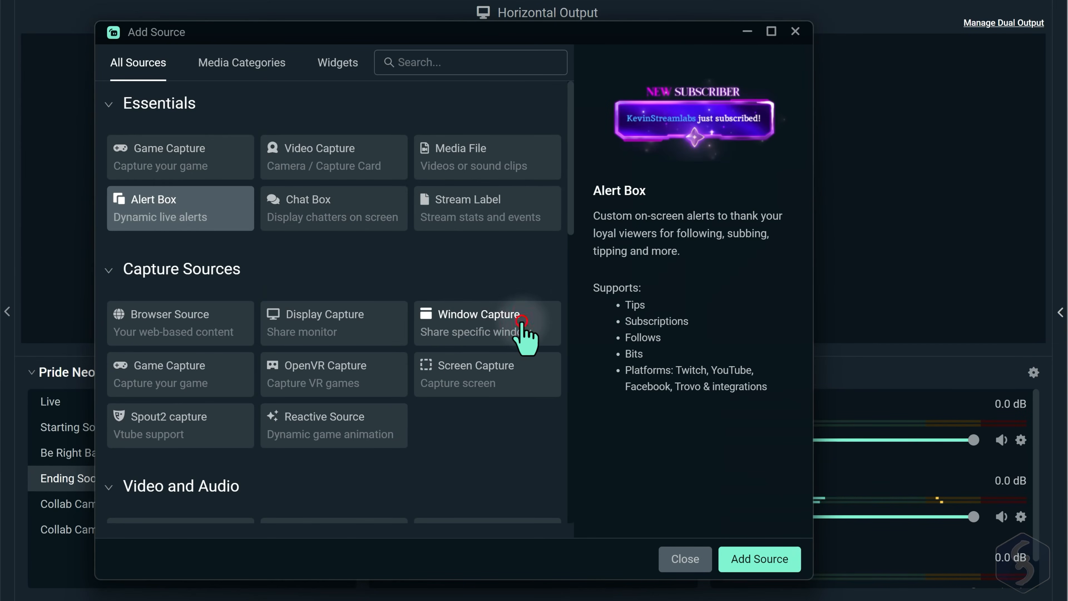
- Add a Window Capture source to the Ending Soon scene for the Firefox "Price List and Services Details" window, and toggle its visibility
click(521, 333)
click(759, 561)
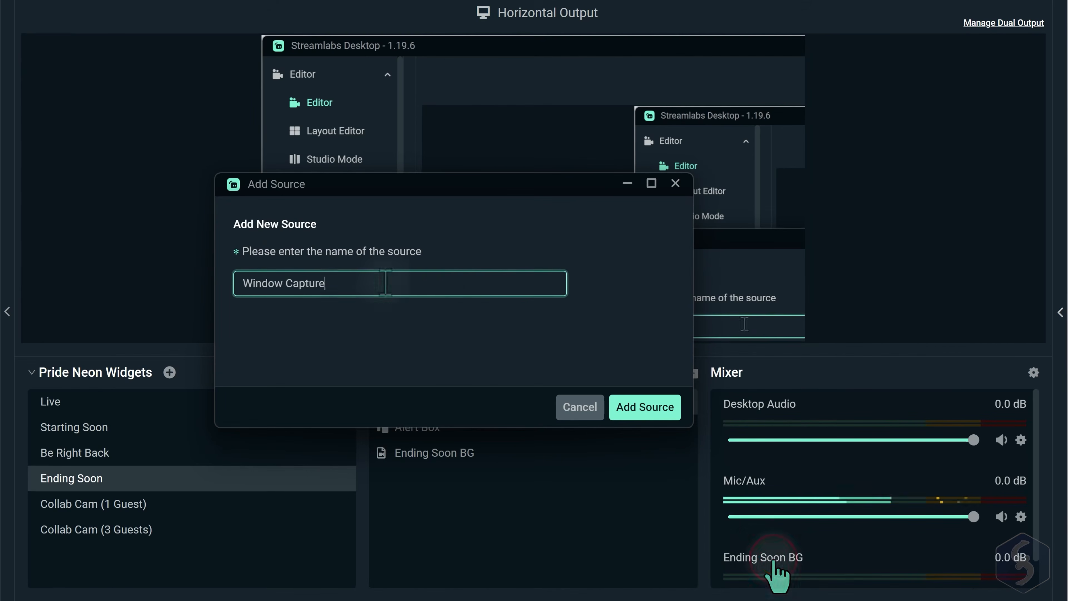
click(647, 415)
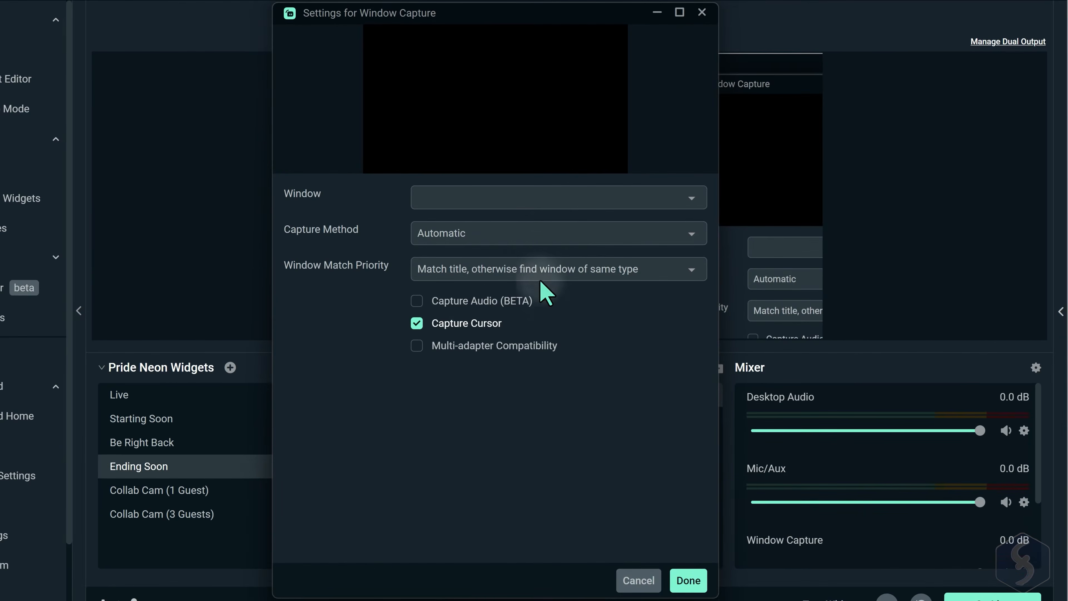
click(692, 198)
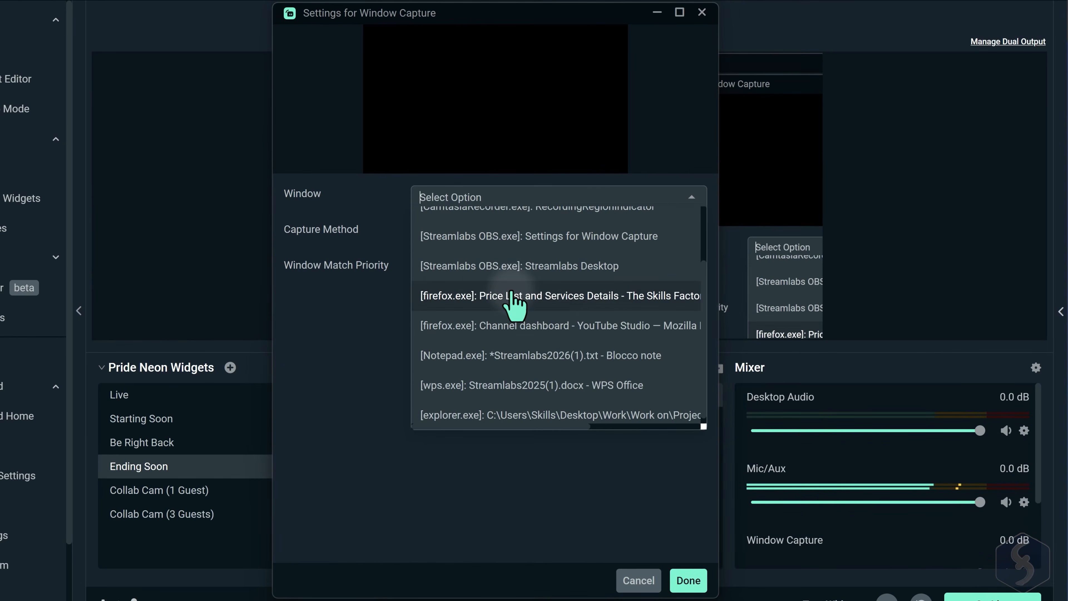
click(597, 294)
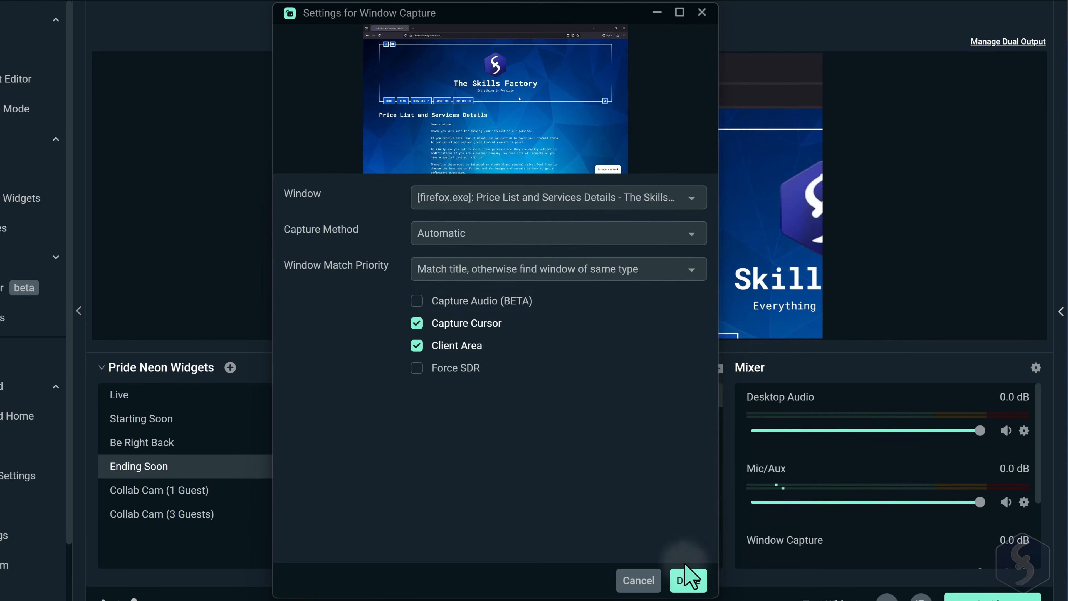
click(688, 581)
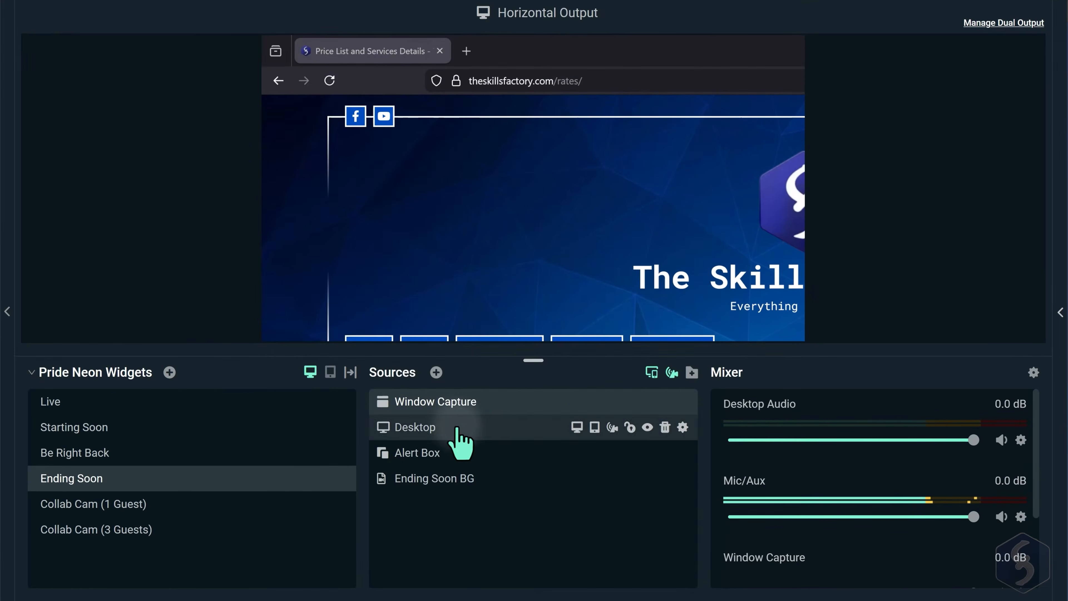
click(648, 402)
click(647, 402)
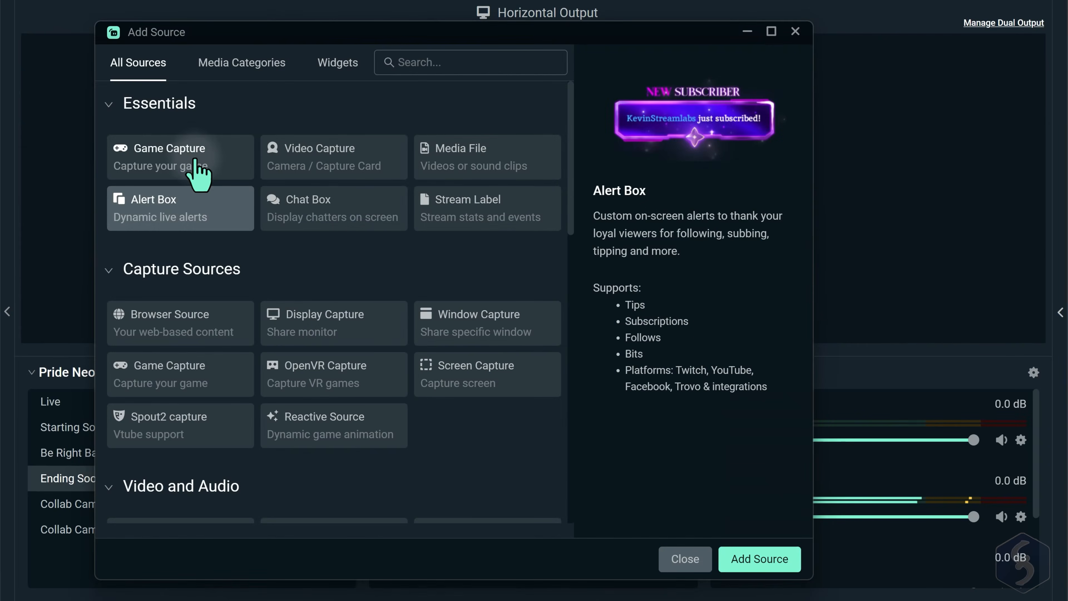
- Add a new Game Capture source named My Game to the Ending Soon scene instead of reusing the existing one
click(200, 171)
click(762, 559)
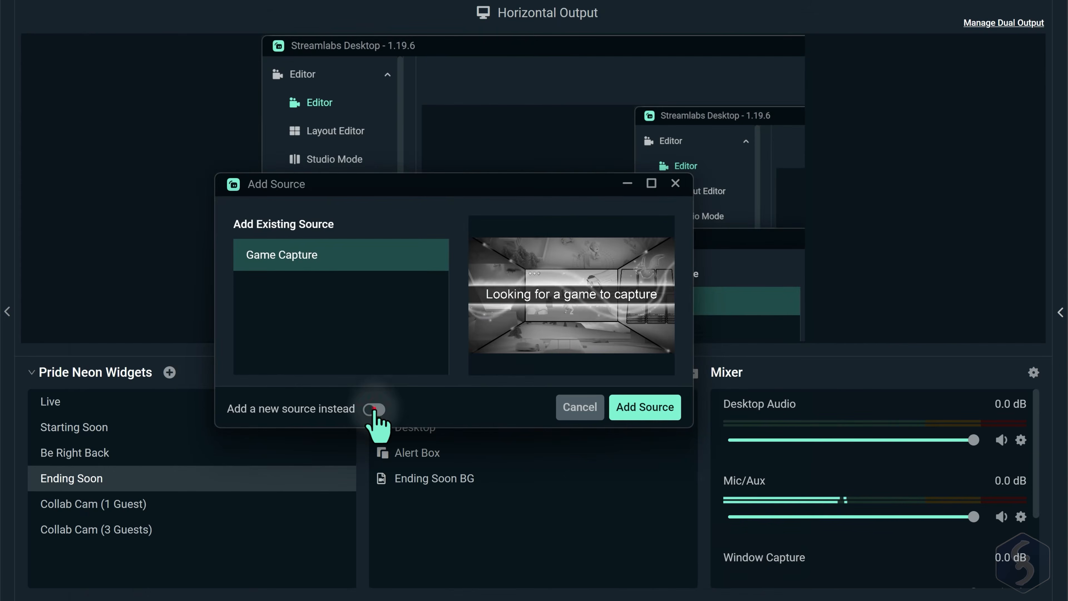
click(373, 408)
text(My Game)
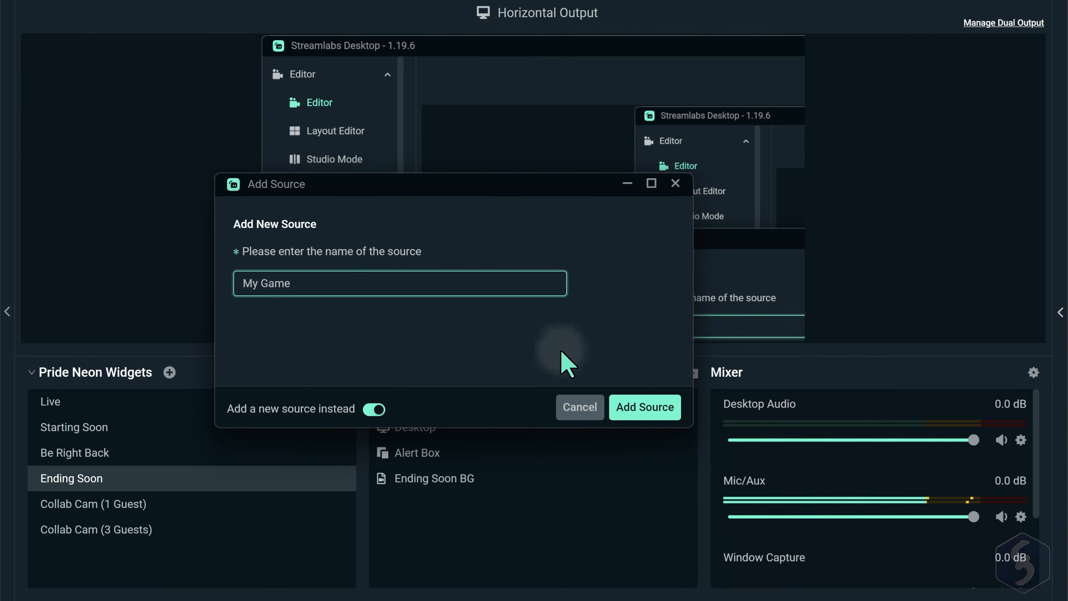
click(650, 408)
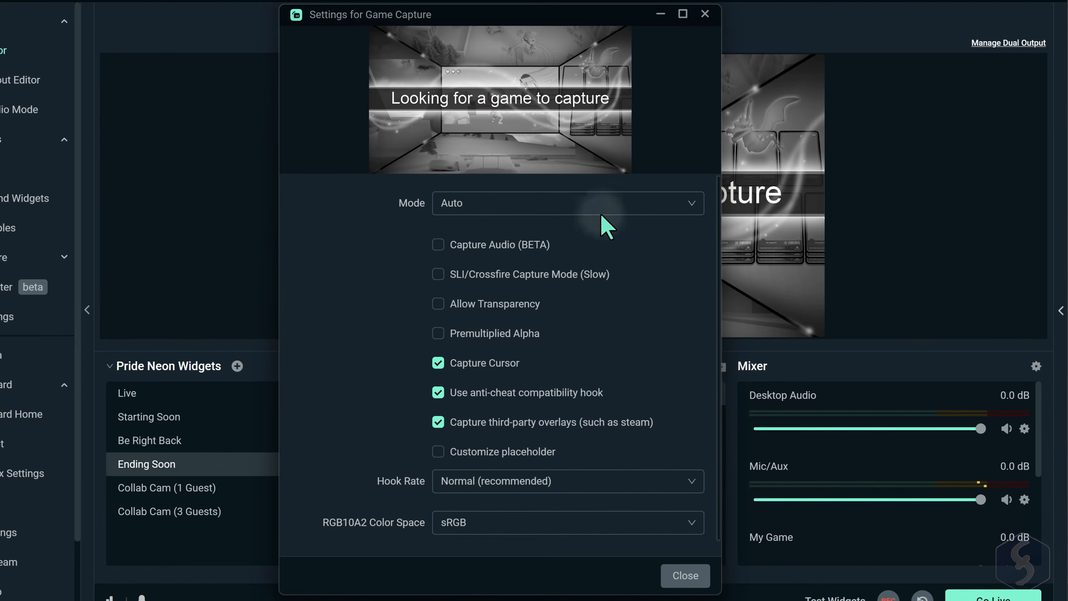
- Set the My Game source's mode to Capture any fullscreen application and switch to the Cats Hidden in Paris game and back
click(621, 201)
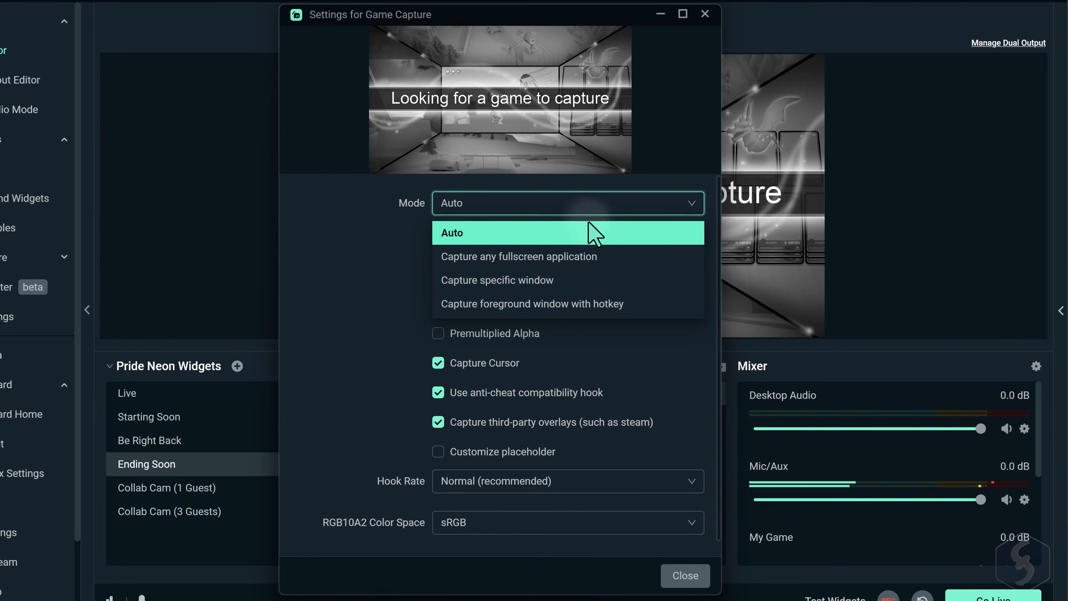
click(572, 257)
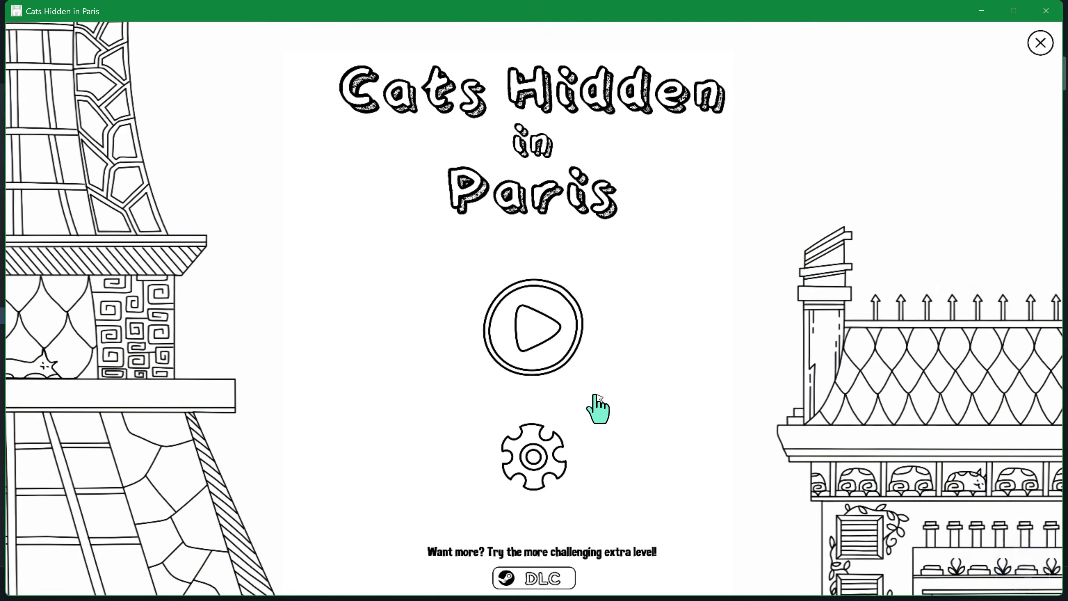
key(alt+Tab)
key(alt+Tab)
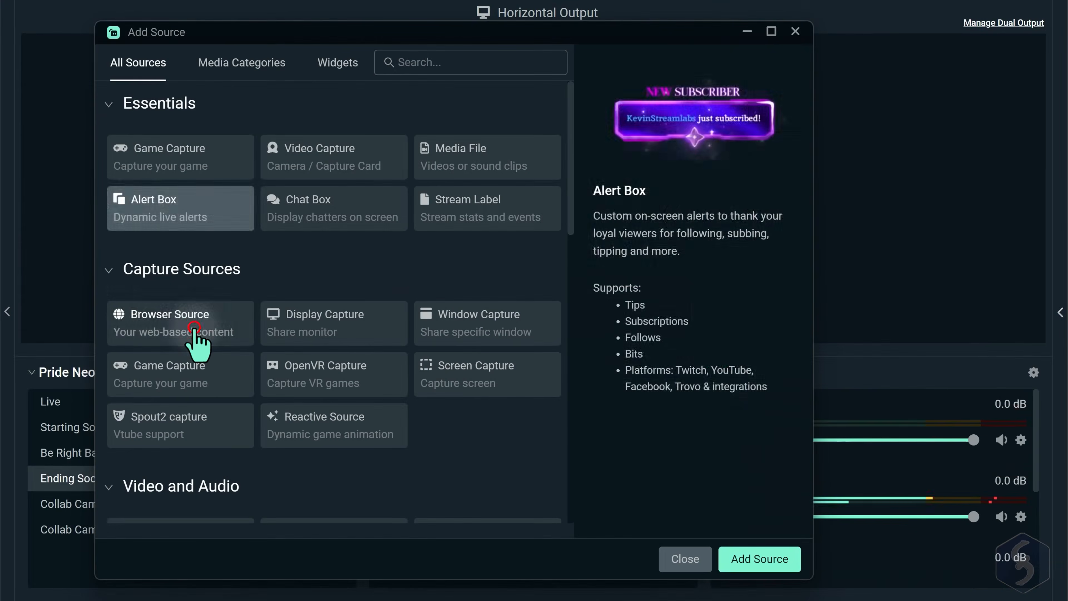
click(195, 329)
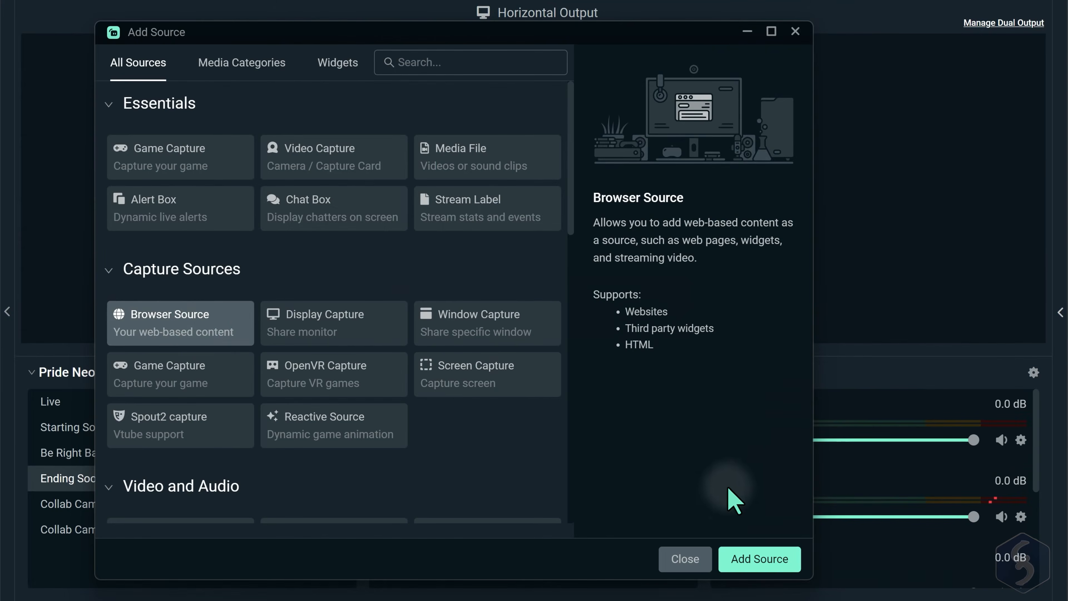
click(783, 560)
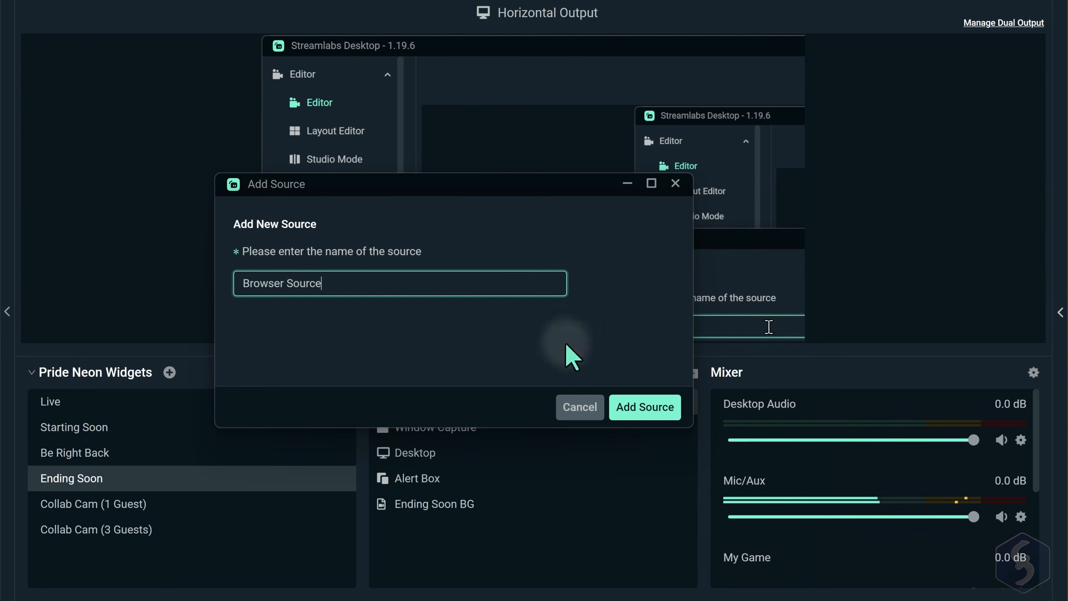
click(660, 414)
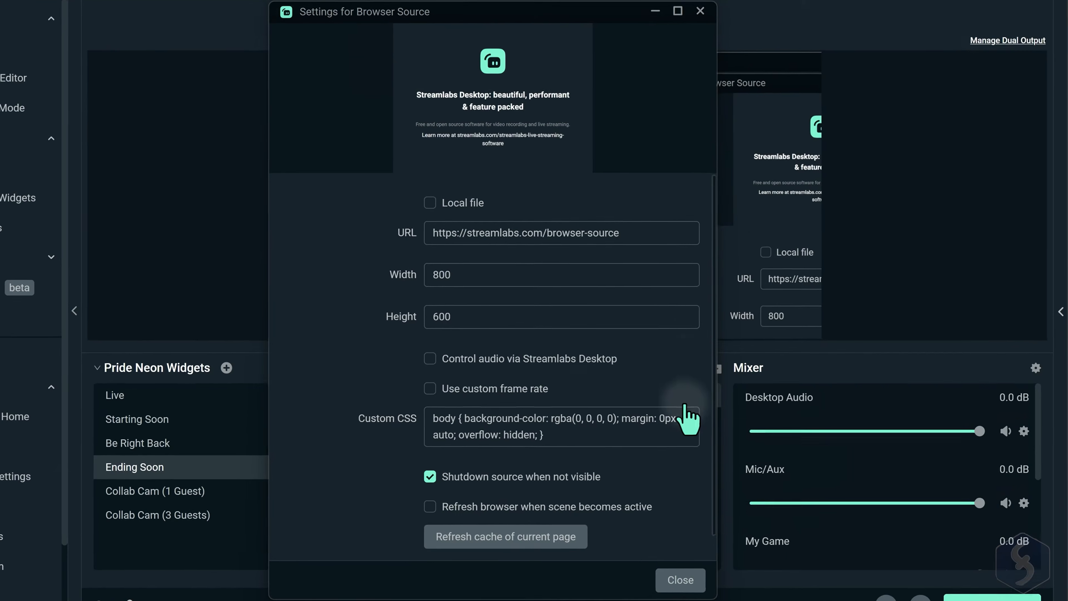
drag(645, 233, 383, 239)
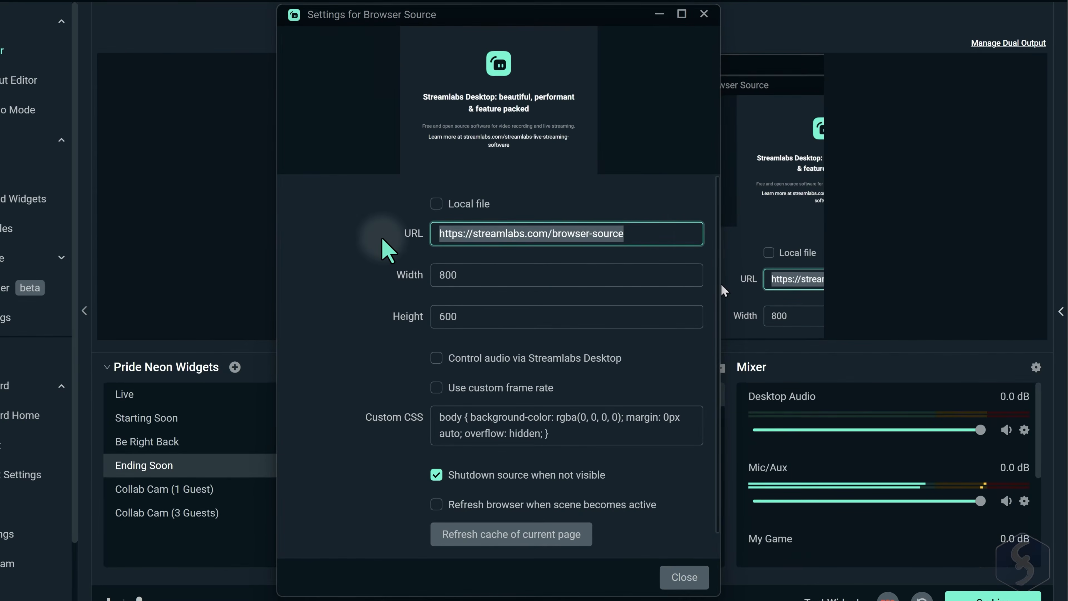
text(https://streamlabs.com/library/themes/5042)
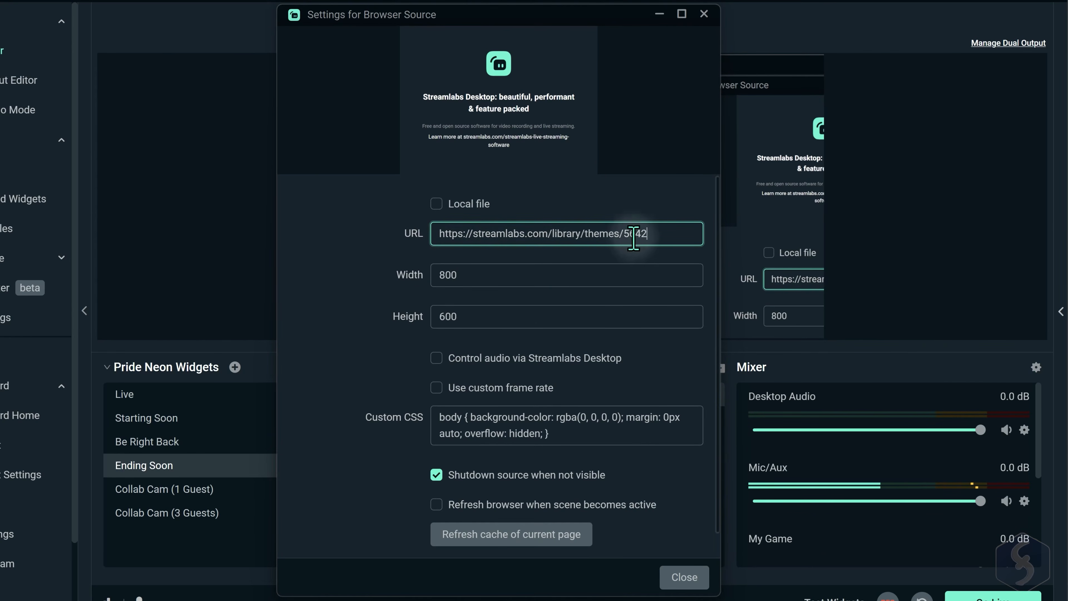
click(436, 203)
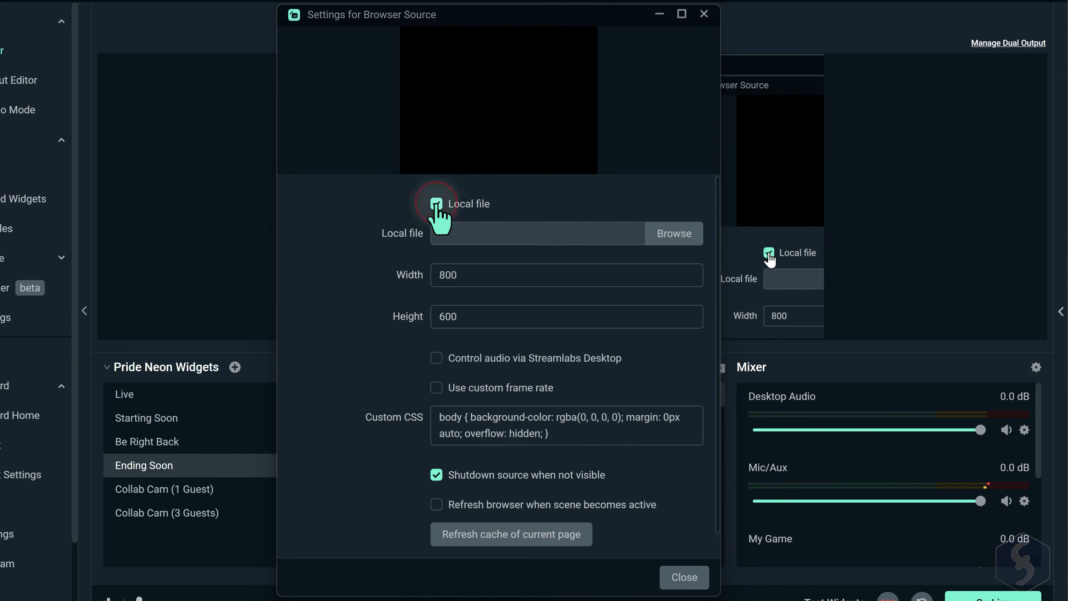
click(682, 236)
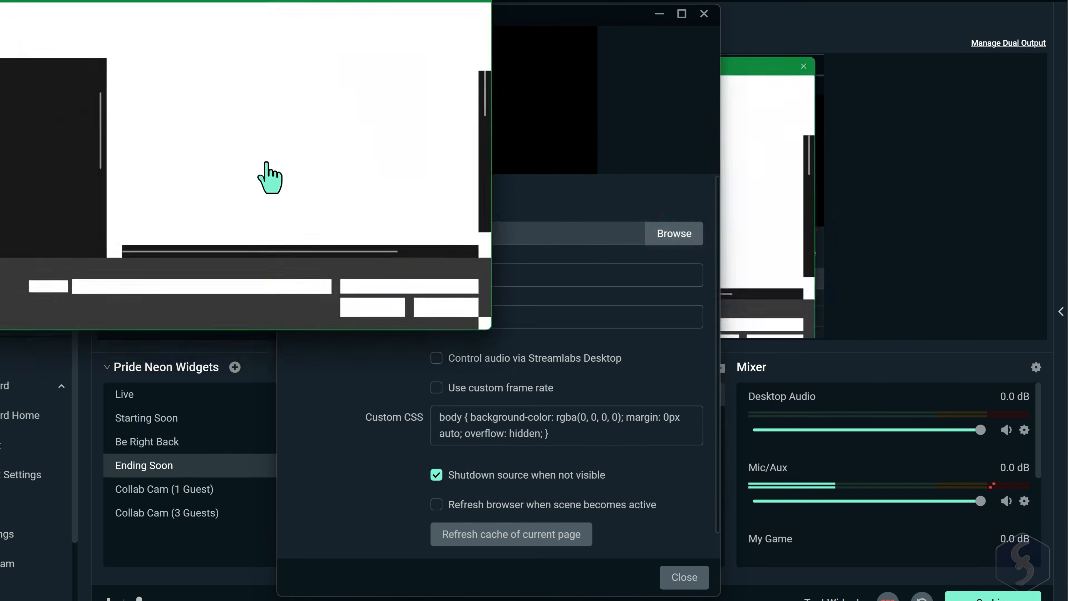
click(105, 176)
click(406, 353)
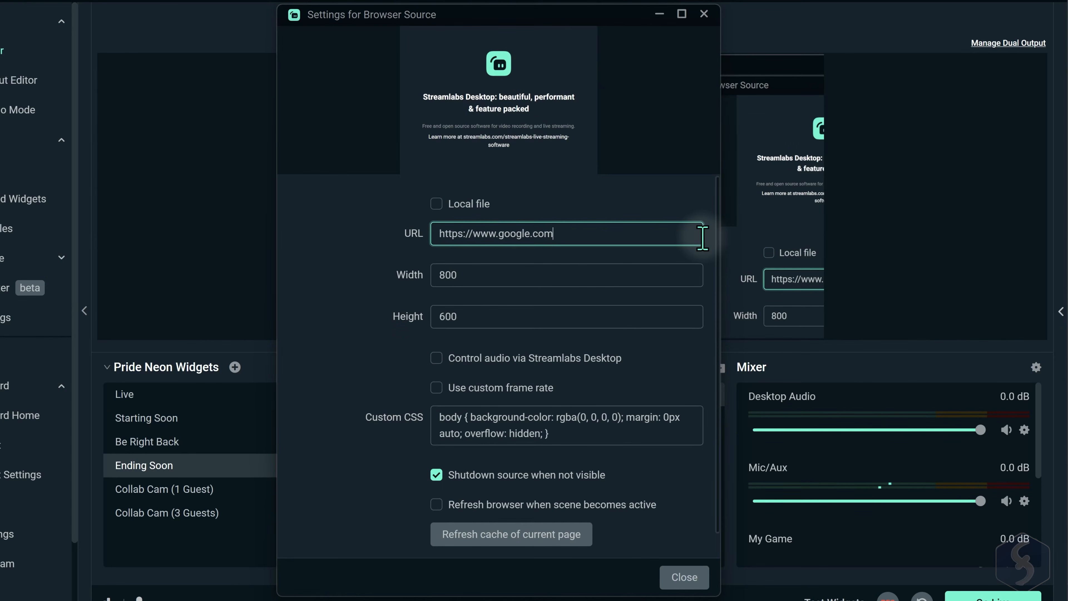
click(528, 273)
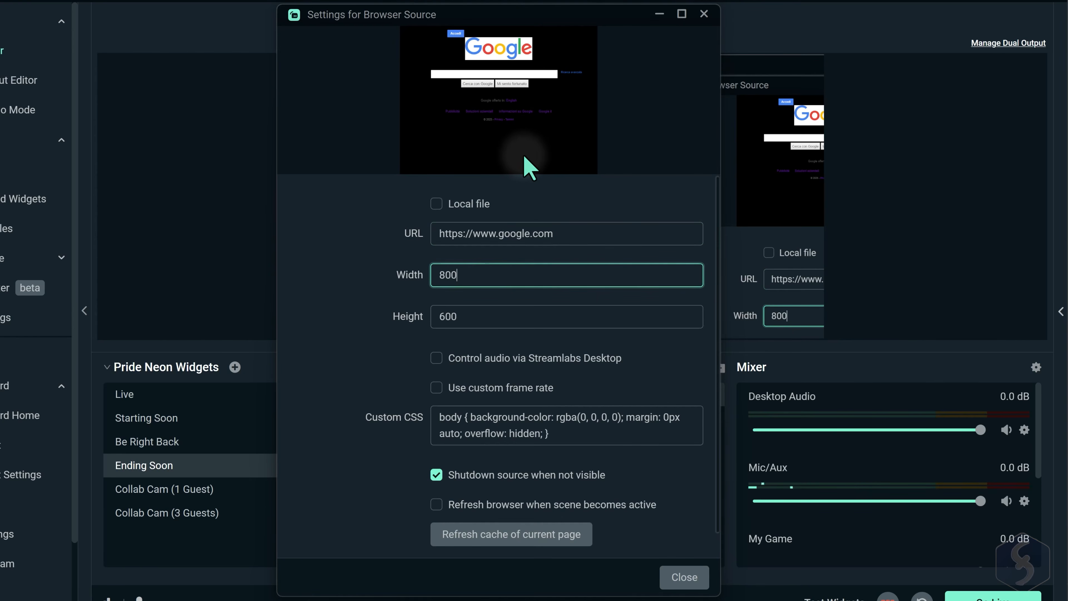
- Add the existing Webcam video capture source to the Ending Soon scene
click(346, 160)
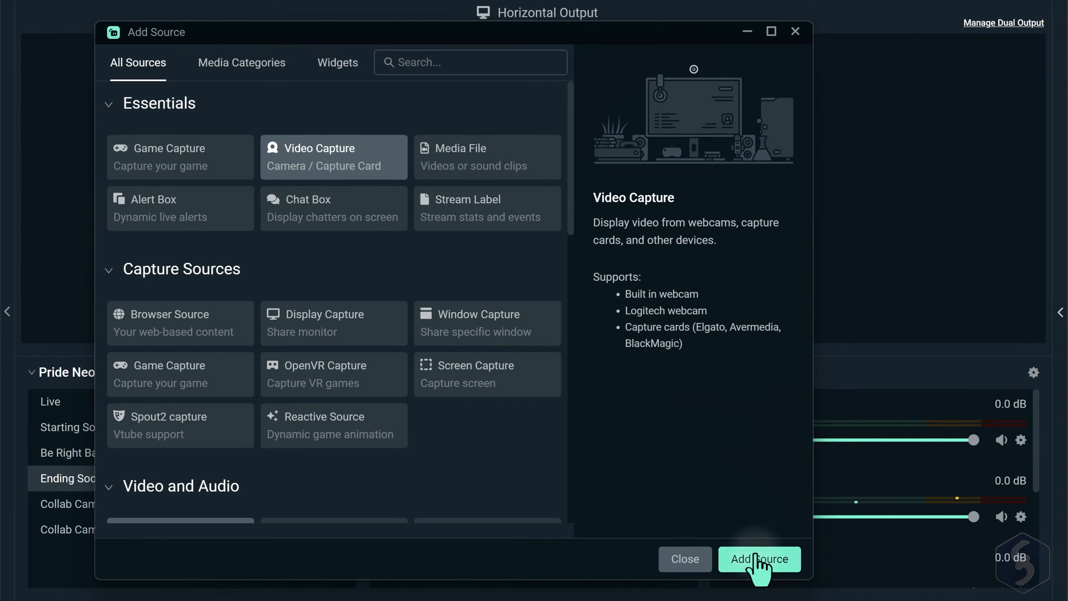
click(767, 560)
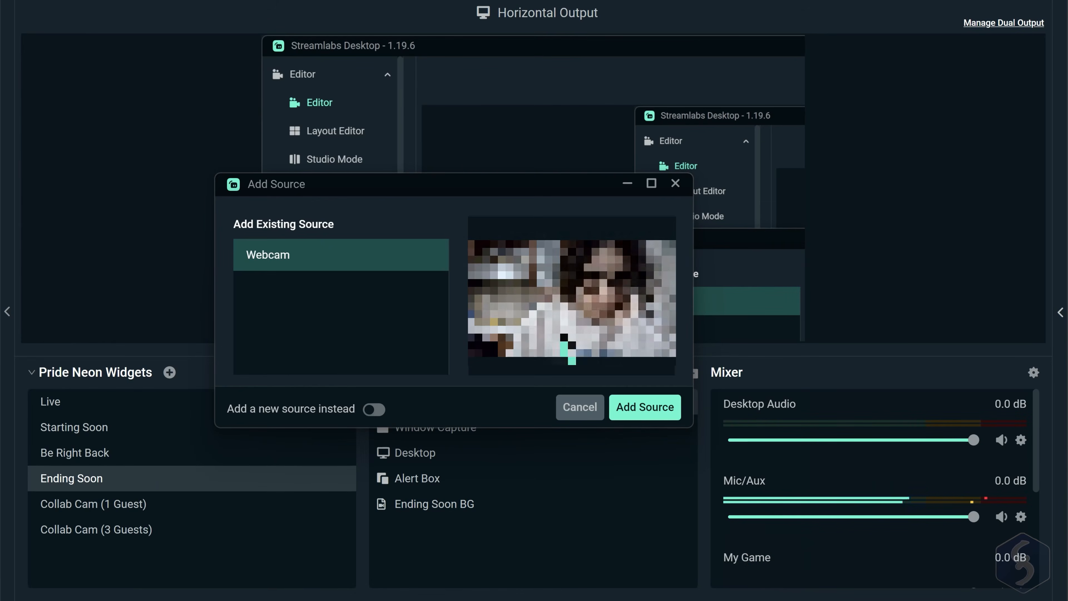
click(649, 407)
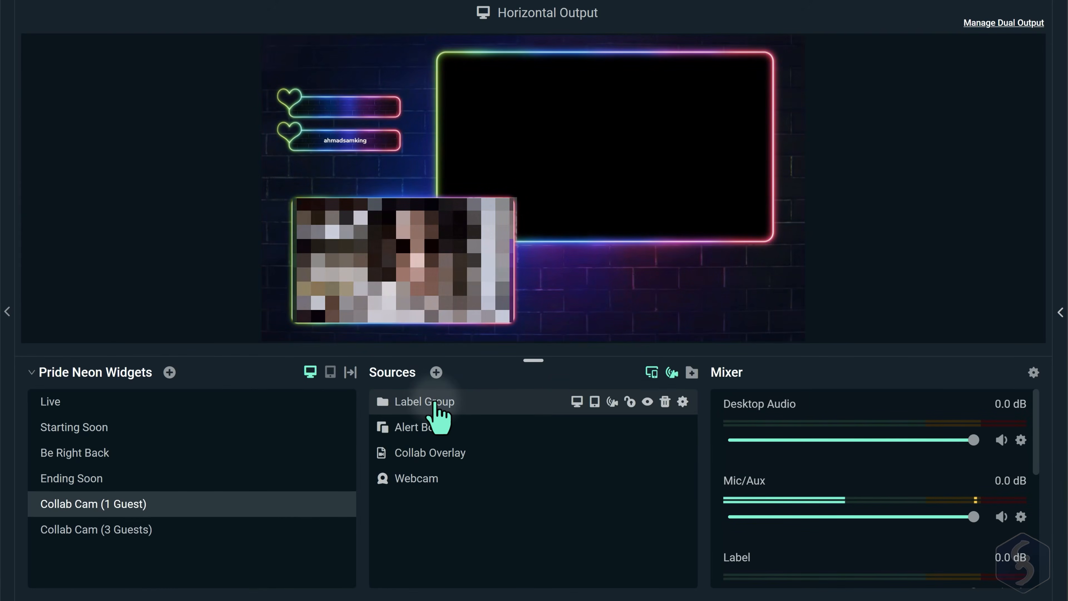
- Examine the sources nested in the Label Group of the Collab Cam (1 Guest) scene, including its Recent Follower Group
click(383, 403)
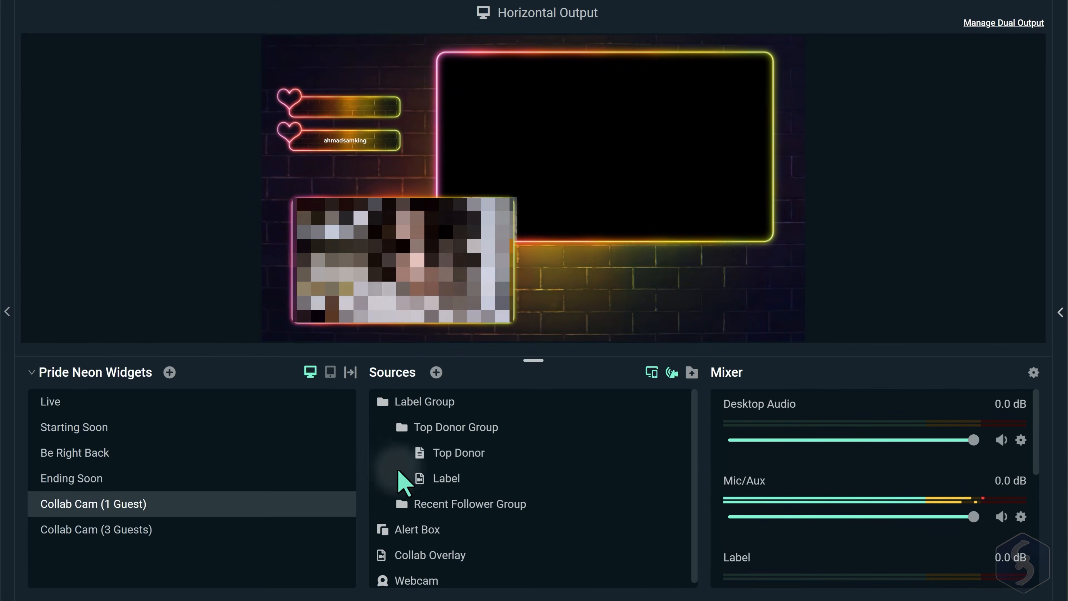
click(403, 504)
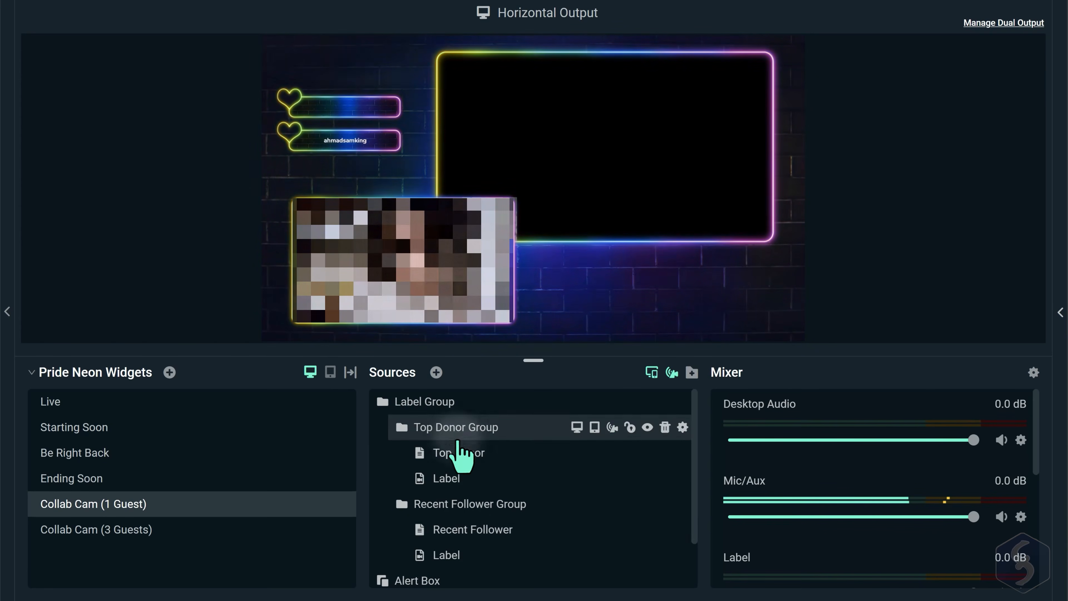
click(382, 402)
- Locate the Alert Box source in the Starting Soon scene and switch to the Be Right Back scene
click(147, 427)
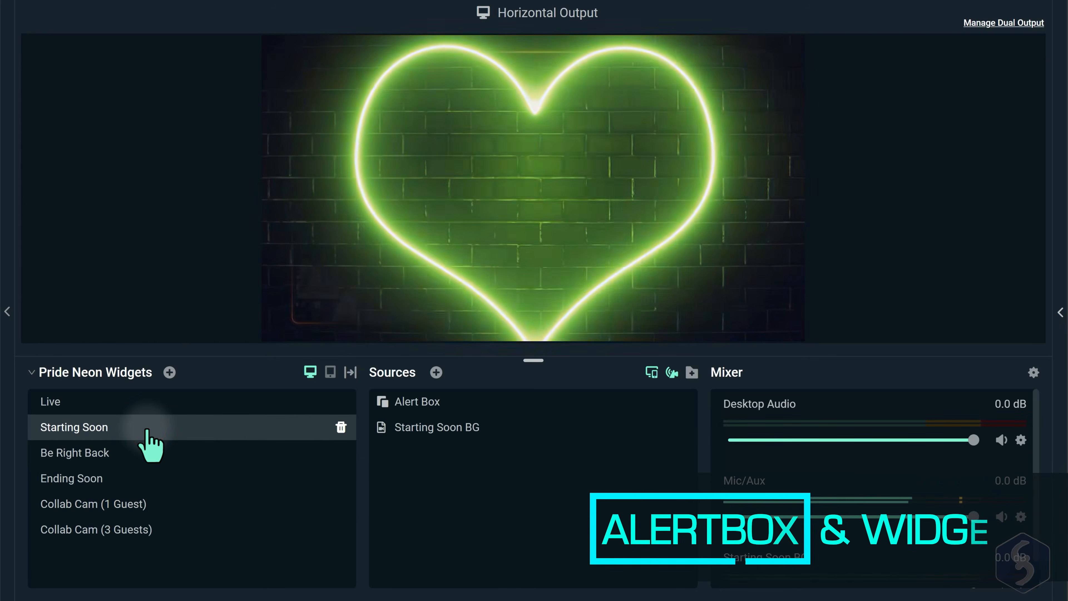
click(438, 406)
click(443, 404)
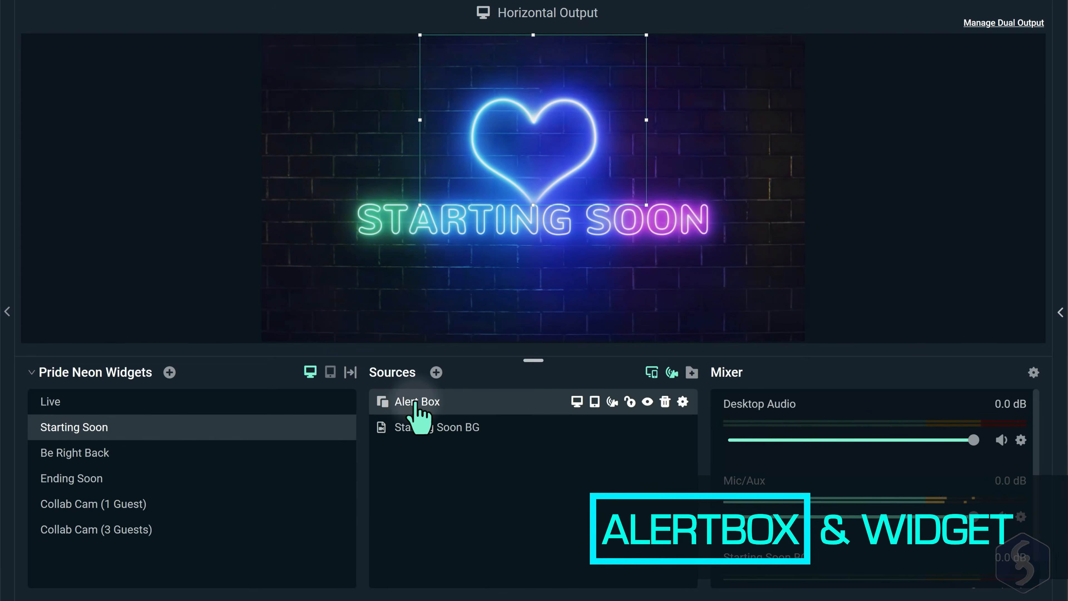
click(219, 450)
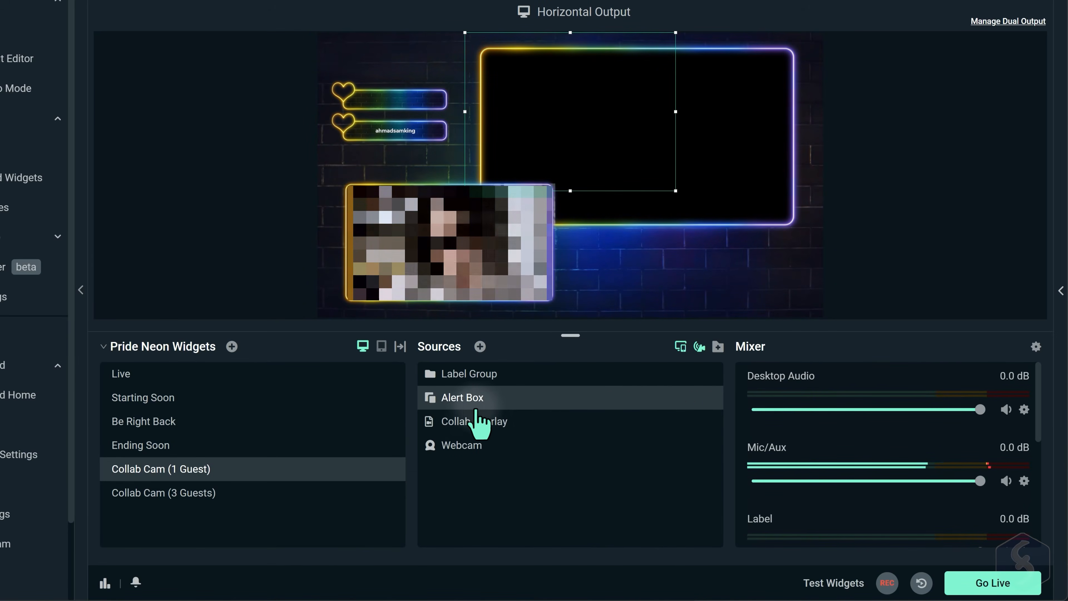
- Trigger a test subscription alert to check the Alert Box in the Collab Cam (1 Guest) scene
mouse_move(513, 407)
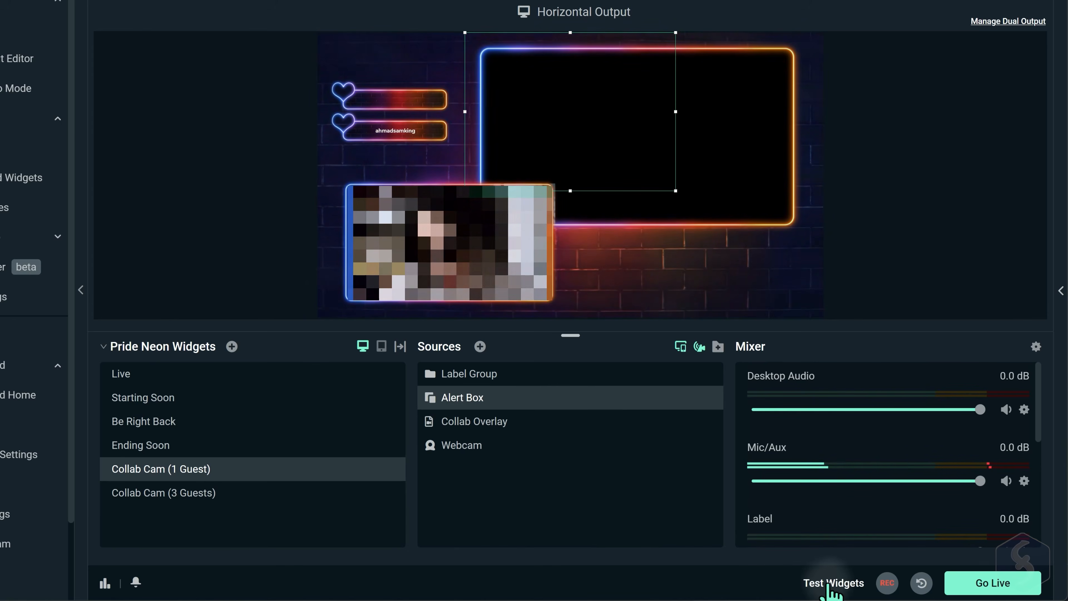
click(846, 585)
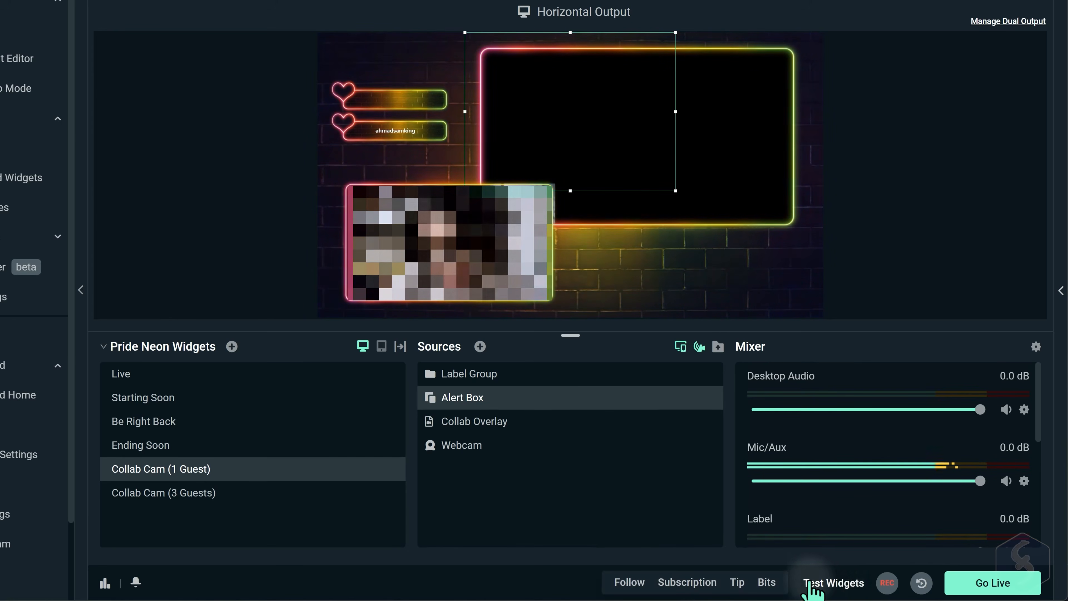
click(660, 583)
click(687, 585)
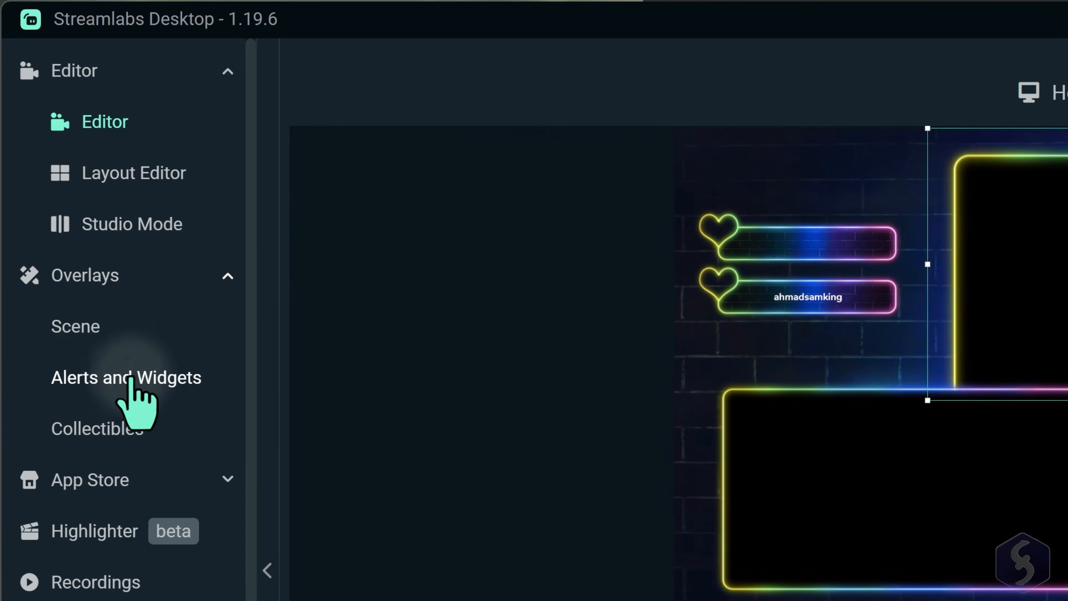
- Browse the alerts and widgets library and open the Darken Widgets theme page
click(176, 381)
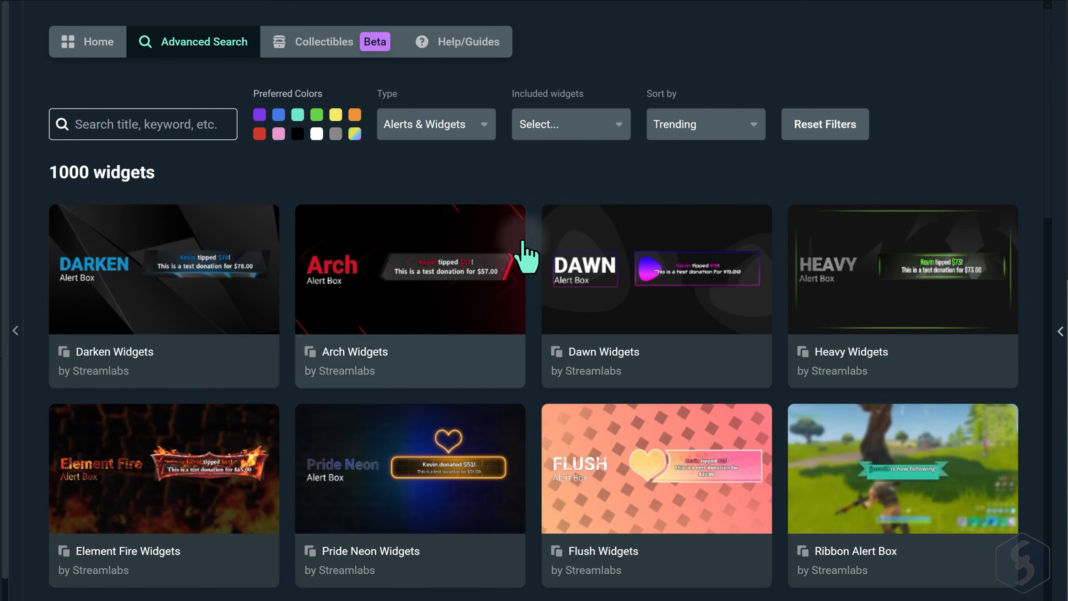
scroll(538, 282, down, 2)
scroll(534, 278, down, 5)
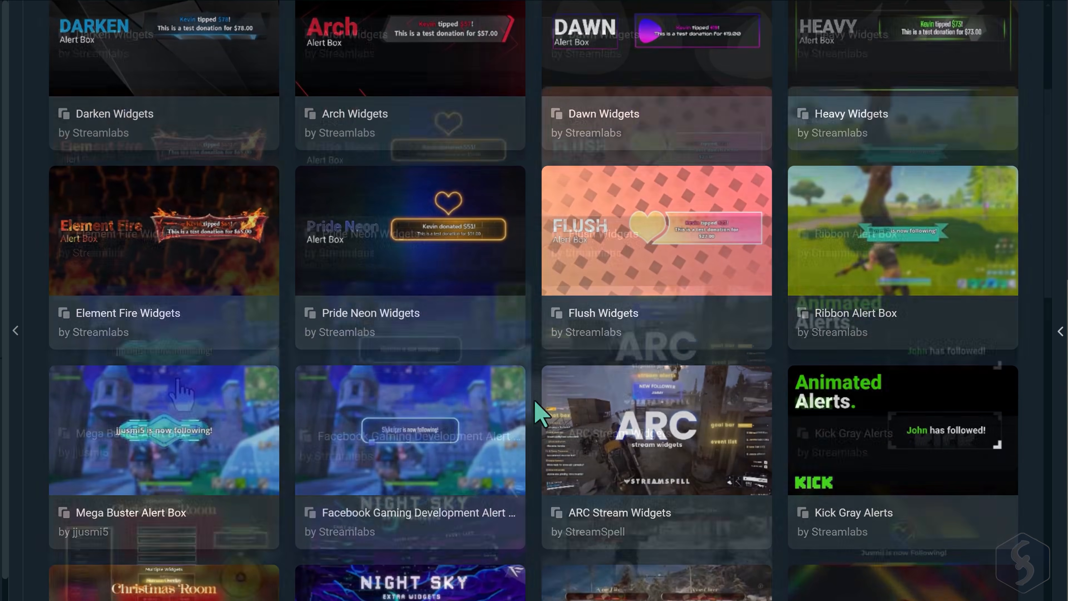
click(187, 358)
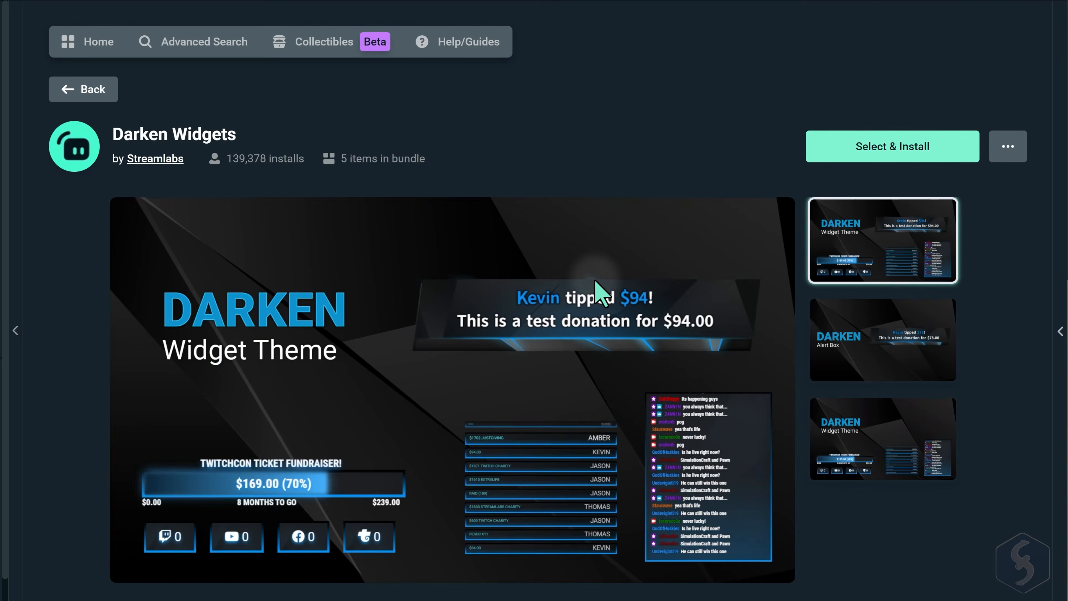
- Preview the third image of the Darken Widgets theme and return to the widget library
click(882, 441)
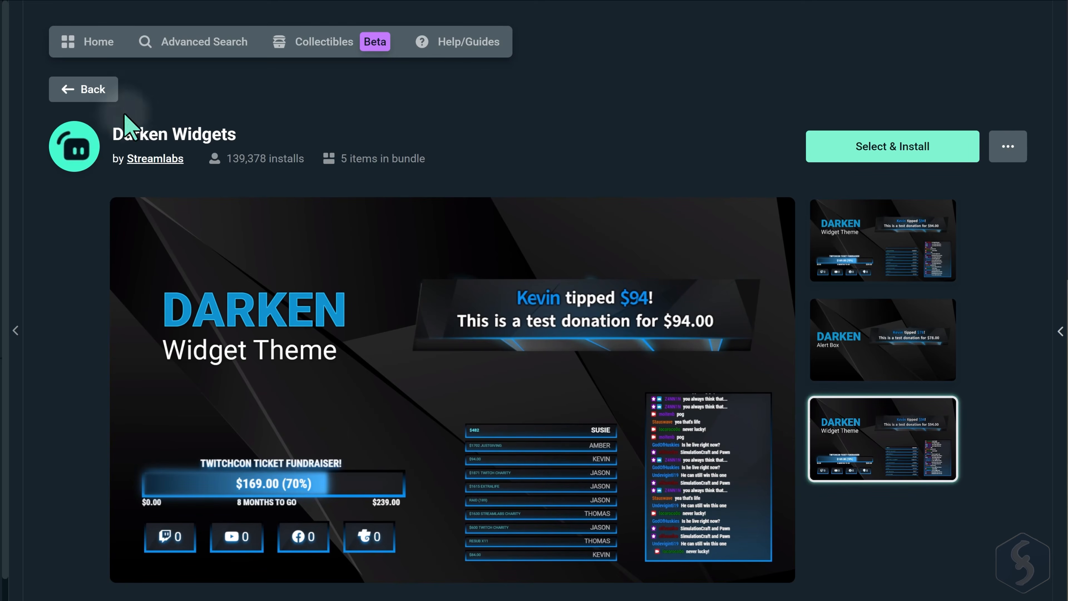
click(86, 89)
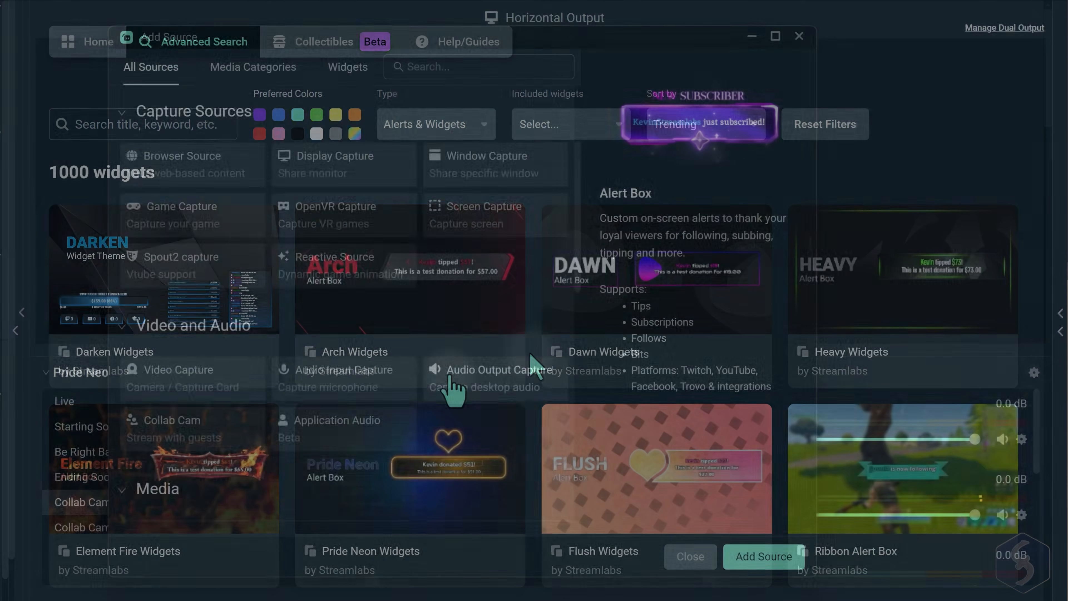
- Add a Text (GDI+) source with its default name to the Collab Cam (1 Guest) scene
scroll(449, 383, down, 5)
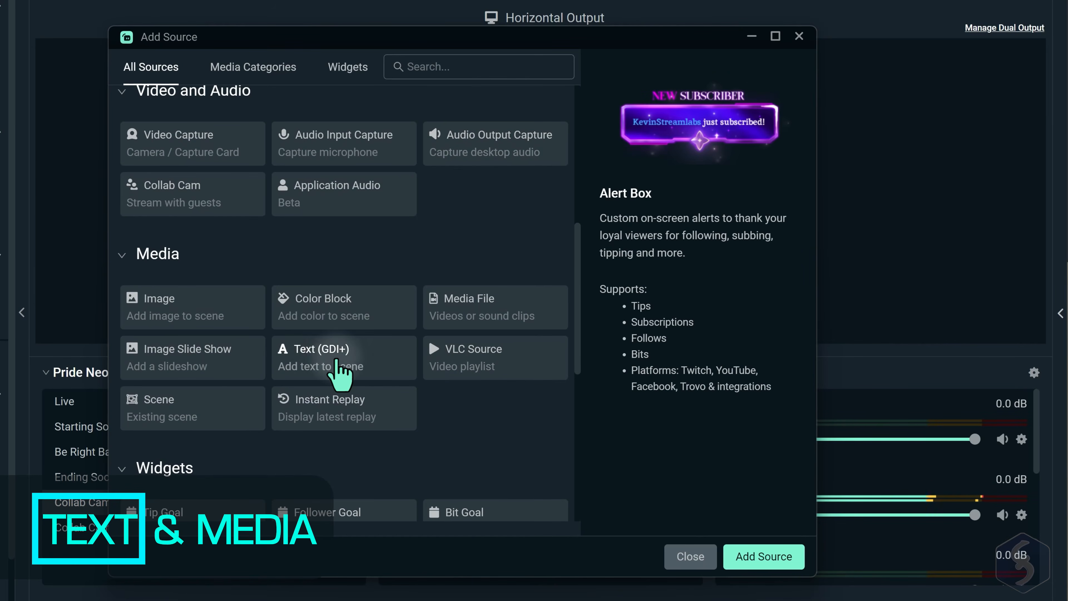
click(338, 358)
click(763, 555)
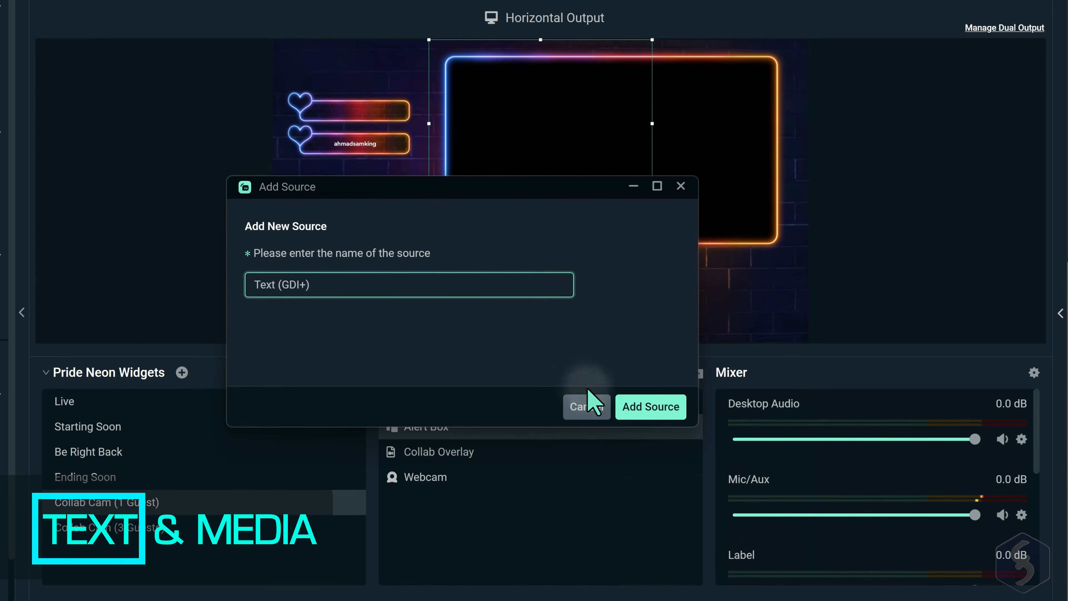
click(648, 405)
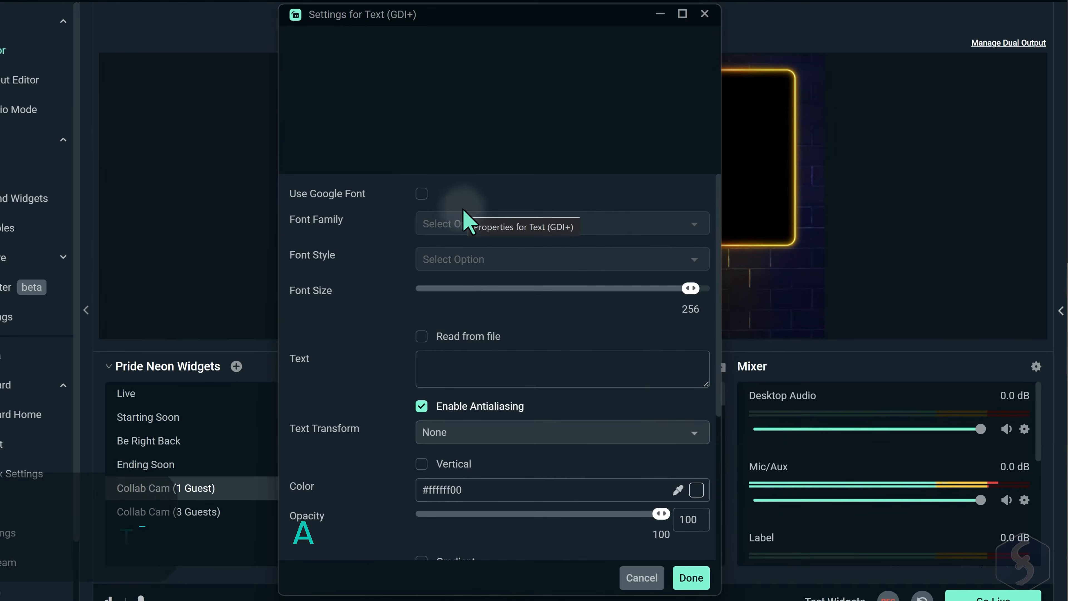
- Enter "This is static text" as the source's text and open the font family choices
click(460, 365)
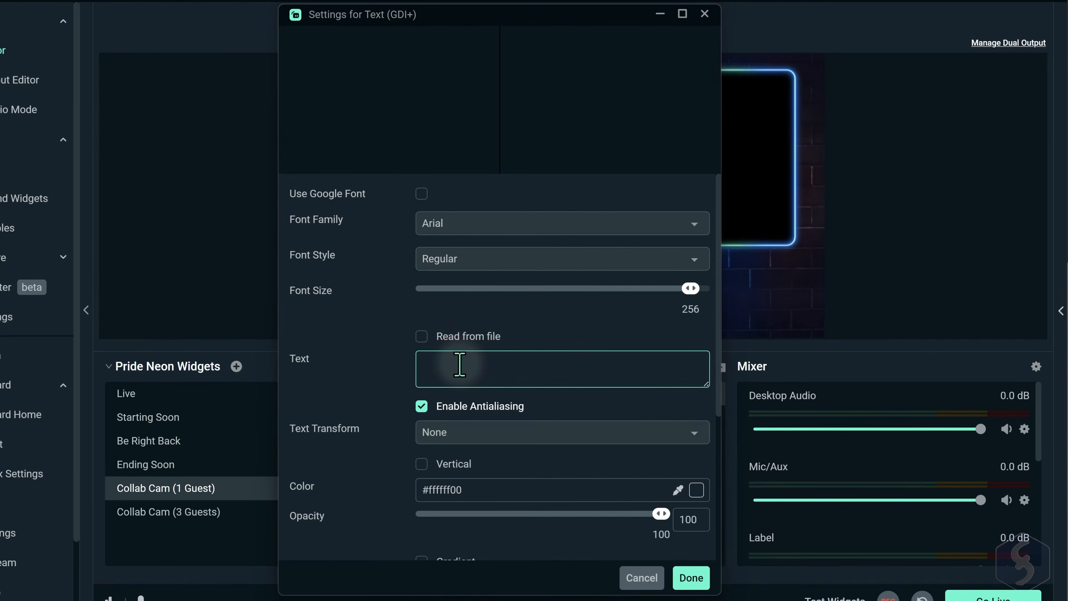
text(This is static text)
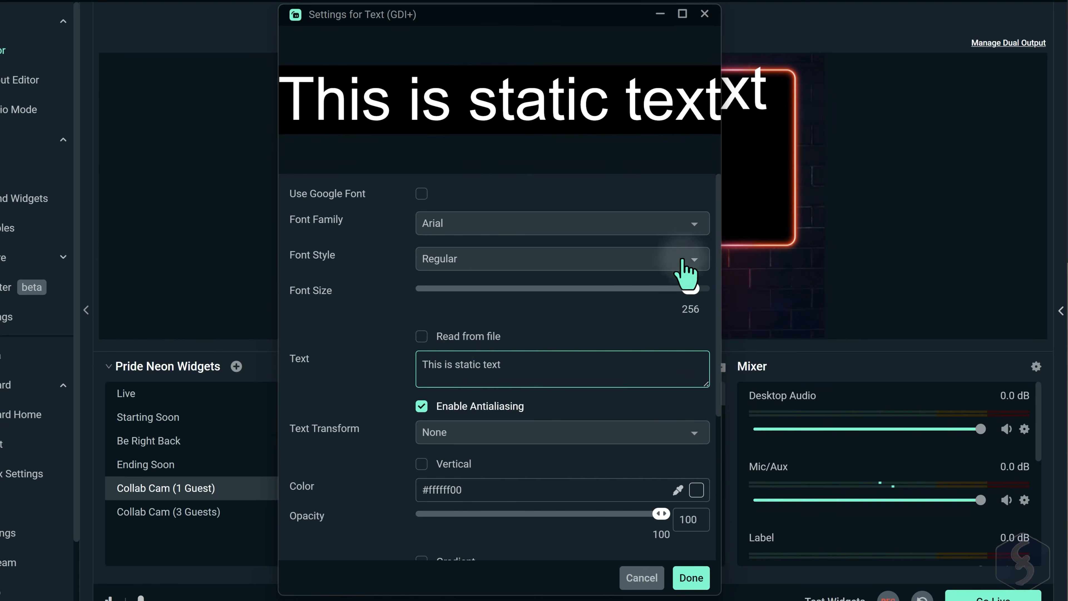
click(697, 217)
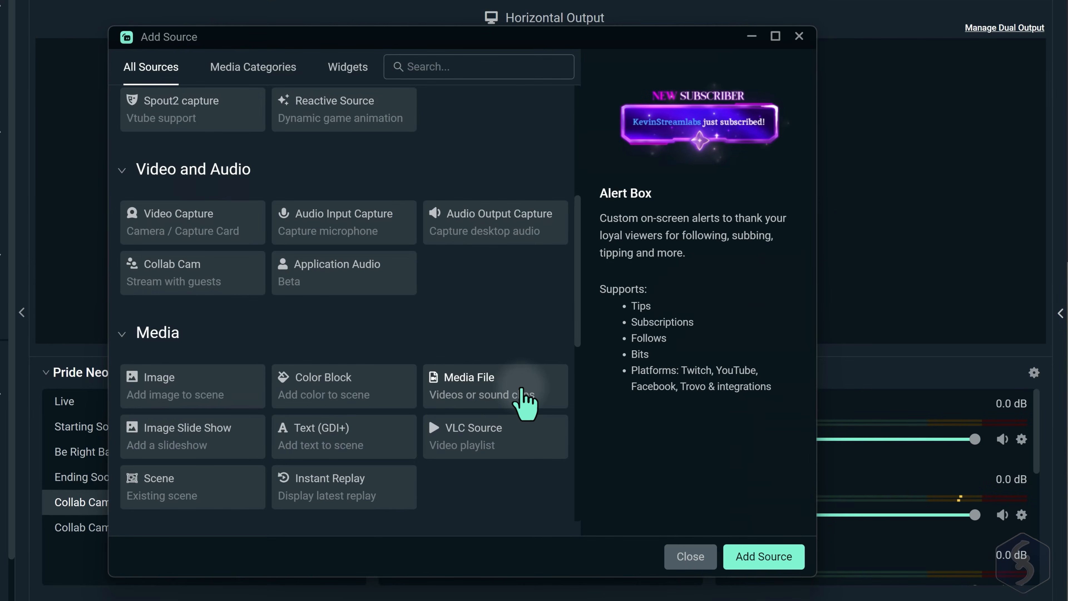
- Add an Image source named Image to the scene, load the glowing blue horse picture into it and reposition it on the canvas
click(202, 386)
click(773, 561)
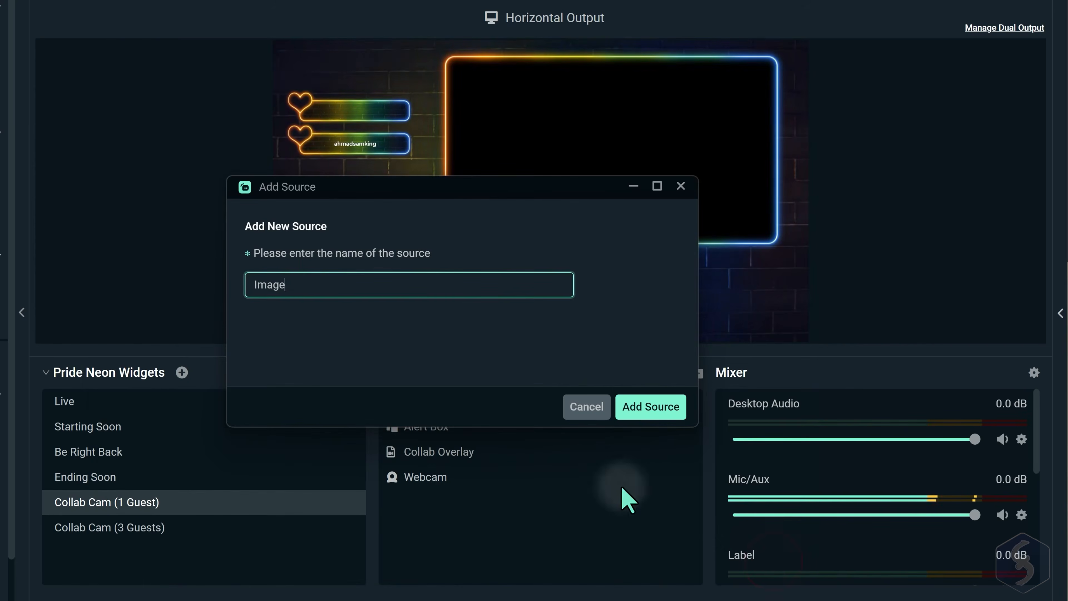
click(645, 406)
click(680, 198)
click(399, 351)
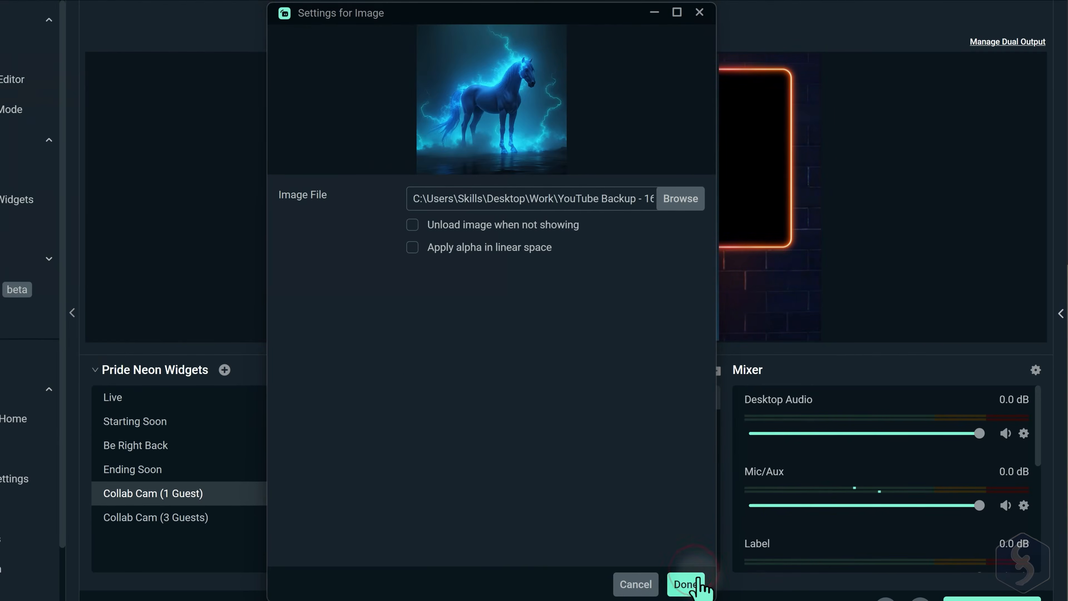
click(698, 585)
drag(612, 216, 638, 158)
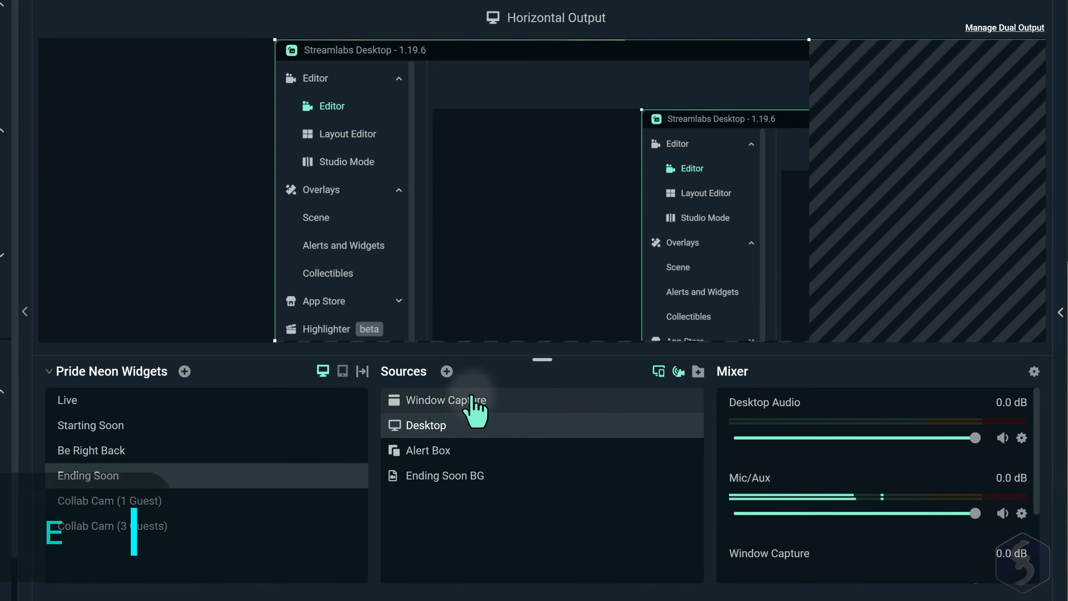
- Shrink the Desktop source in the Ending Soon scene from its upper-left corner
mouse_move(489, 399)
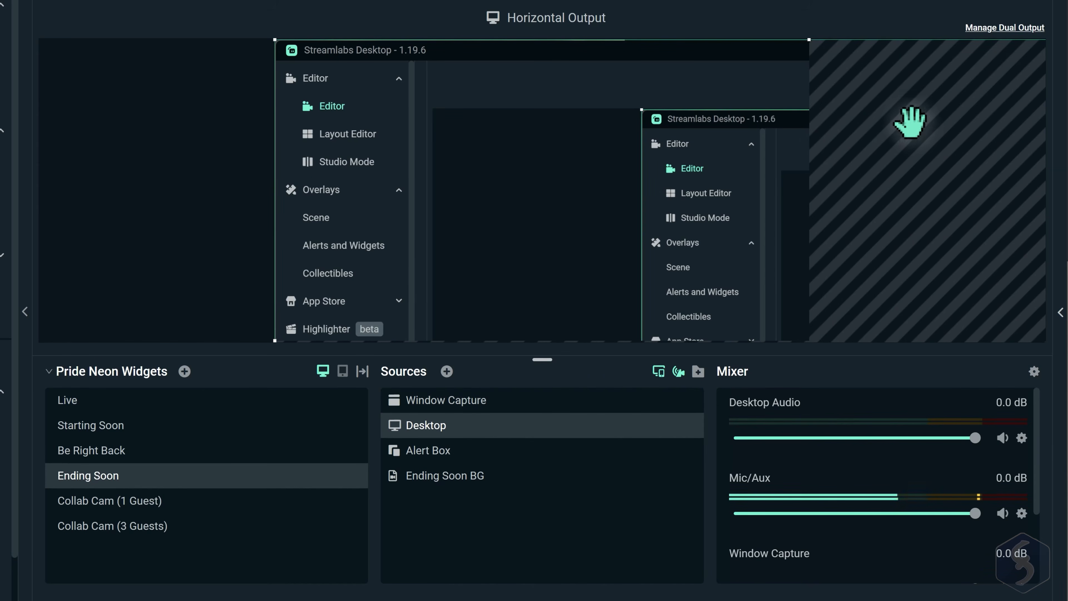
click(440, 425)
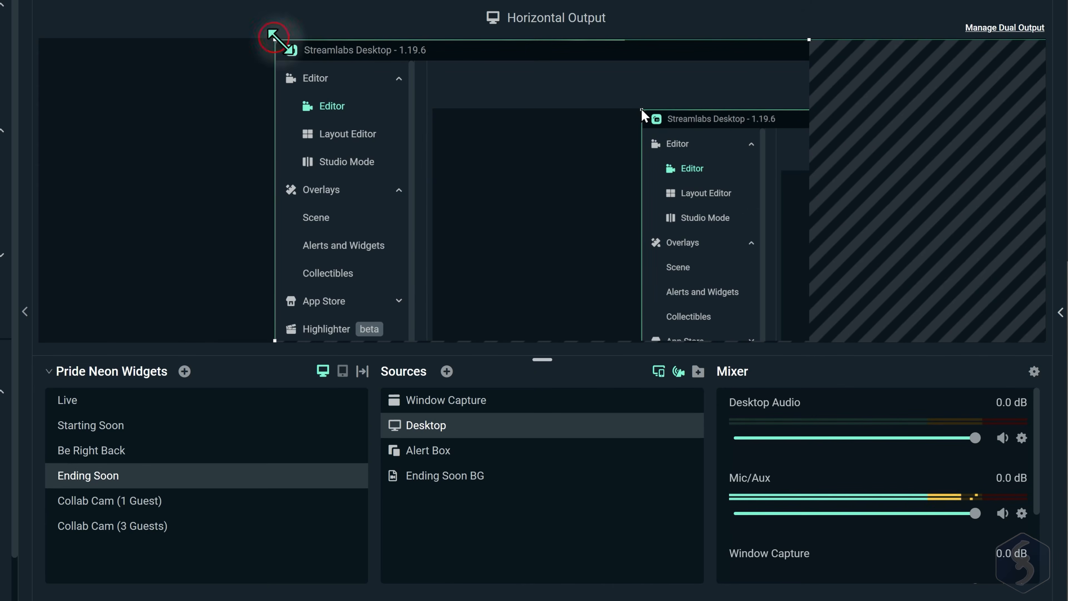
drag(281, 42, 374, 105)
drag(276, 40, 595, 217)
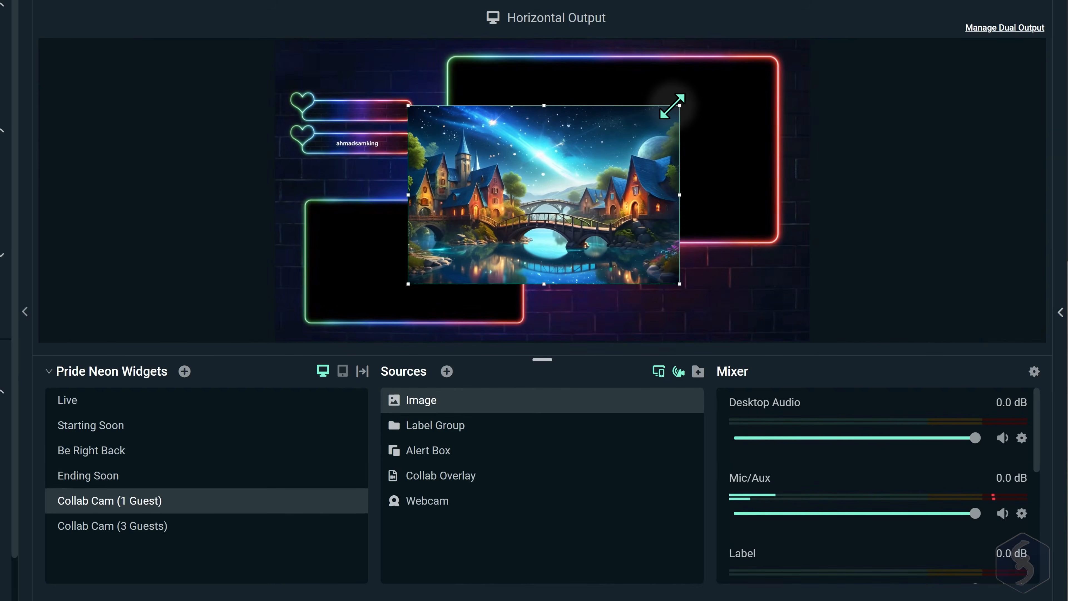
- Enlarge the village image in the Collab Cam (1 Guest) scene to the large neon frame's width and crop its lower edge to fit
drag(680, 106, 706, 84)
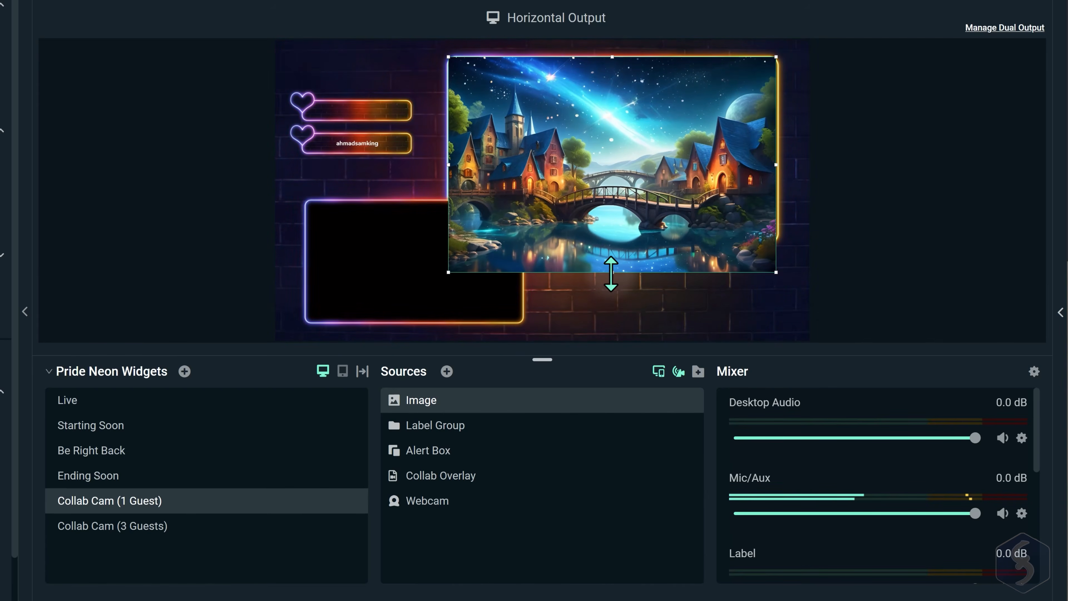
drag(612, 274, 621, 239)
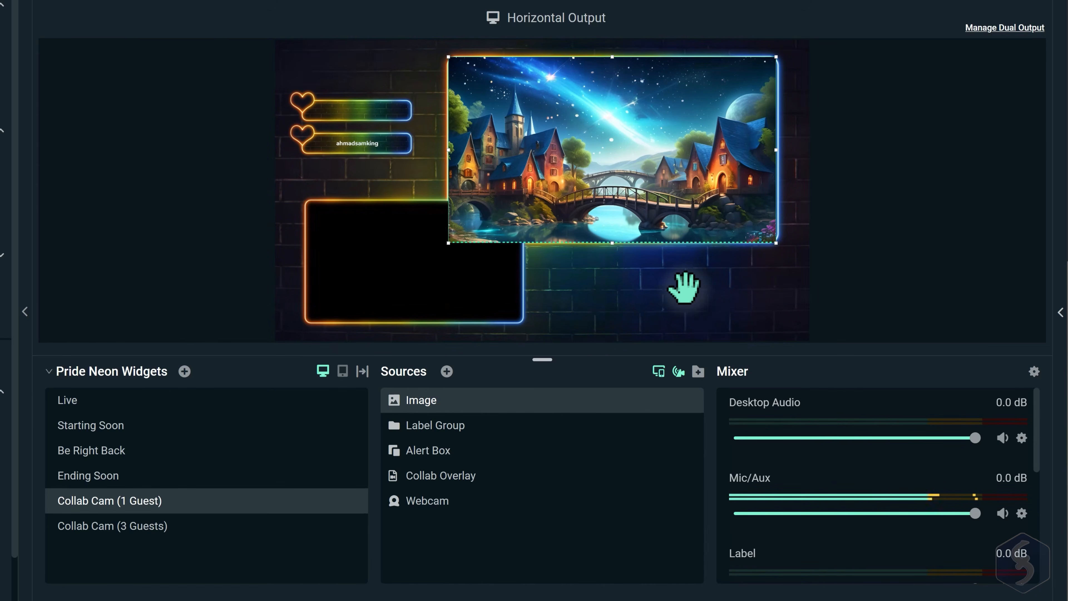
key(ctrl+z)
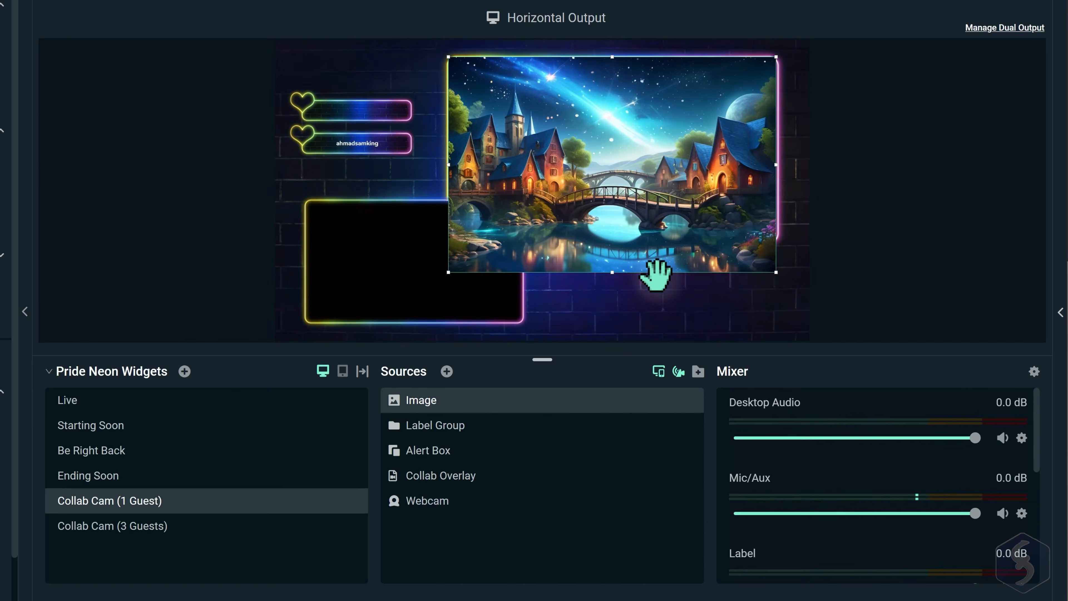
key(ctrl+y)
- Move the Image source beneath Collab Overlay and Webcam in the source order of the Collab Cam (1 Guest) scene
click(629, 265)
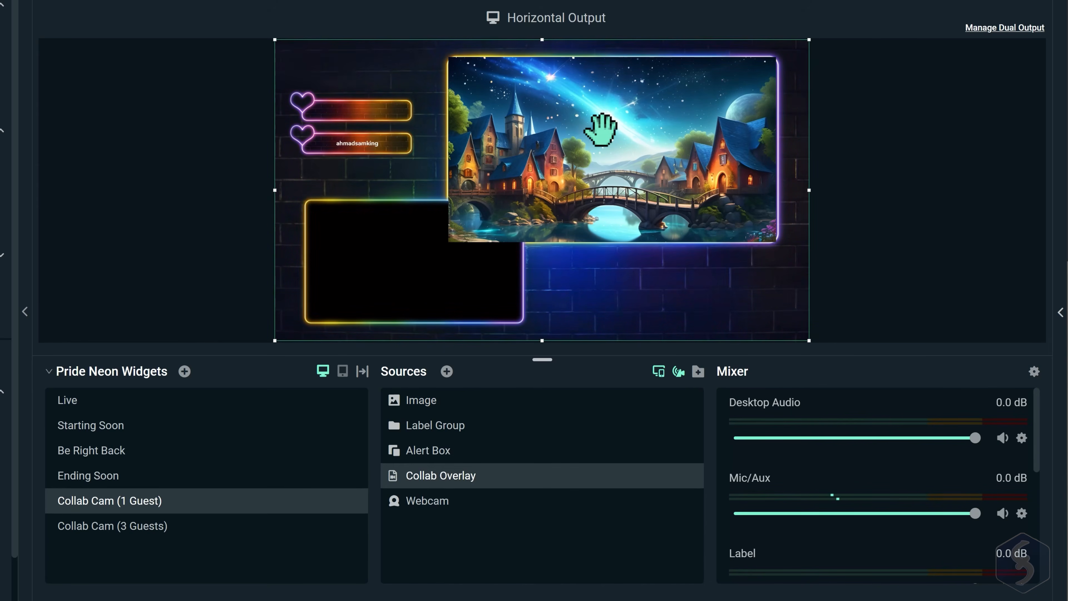
click(494, 404)
drag(489, 415, 496, 472)
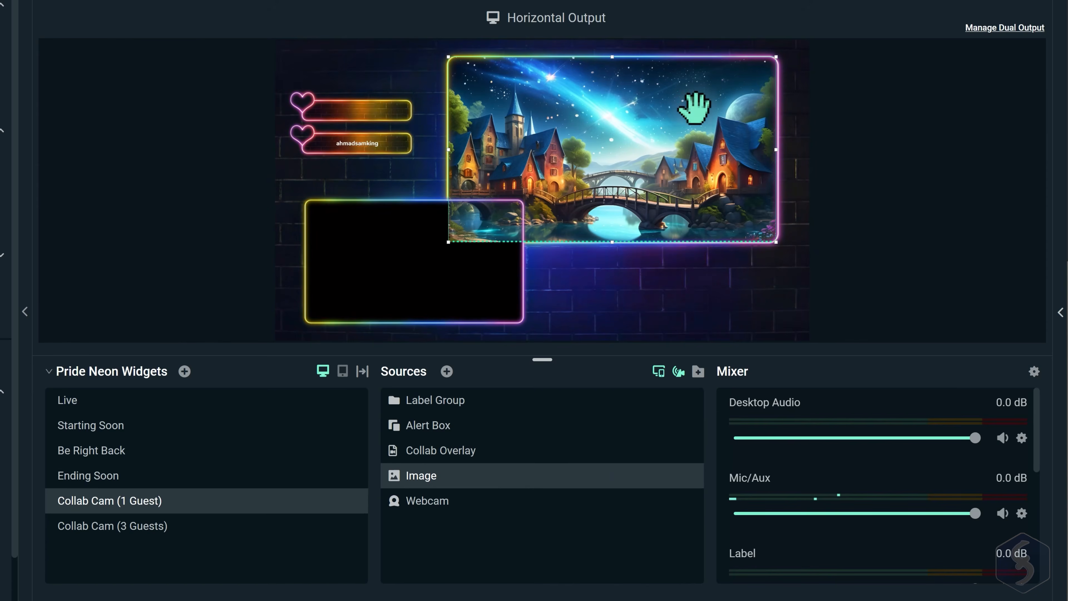
click(511, 284)
click(470, 477)
drag(488, 480, 504, 526)
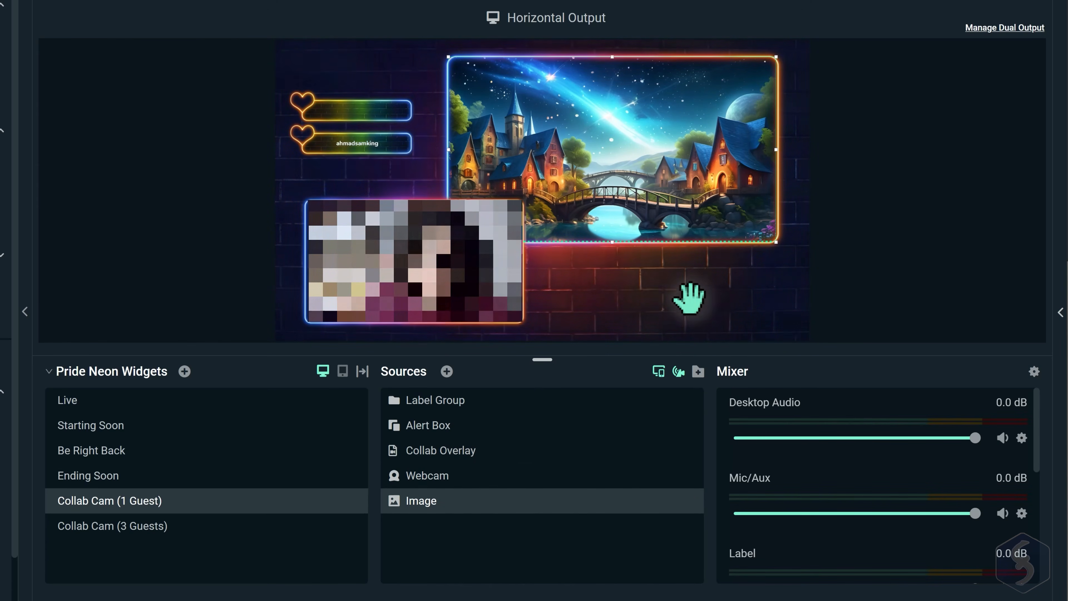
- Hide and lock the Webcam source, and toggle the Image source's visibility off and on
mouse_move(488, 304)
mouse_down()
mouse_move(591, 303)
mouse_move(553, 298)
mouse_move(584, 268)
mouse_move(572, 296)
mouse_move(488, 307)
mouse_up()
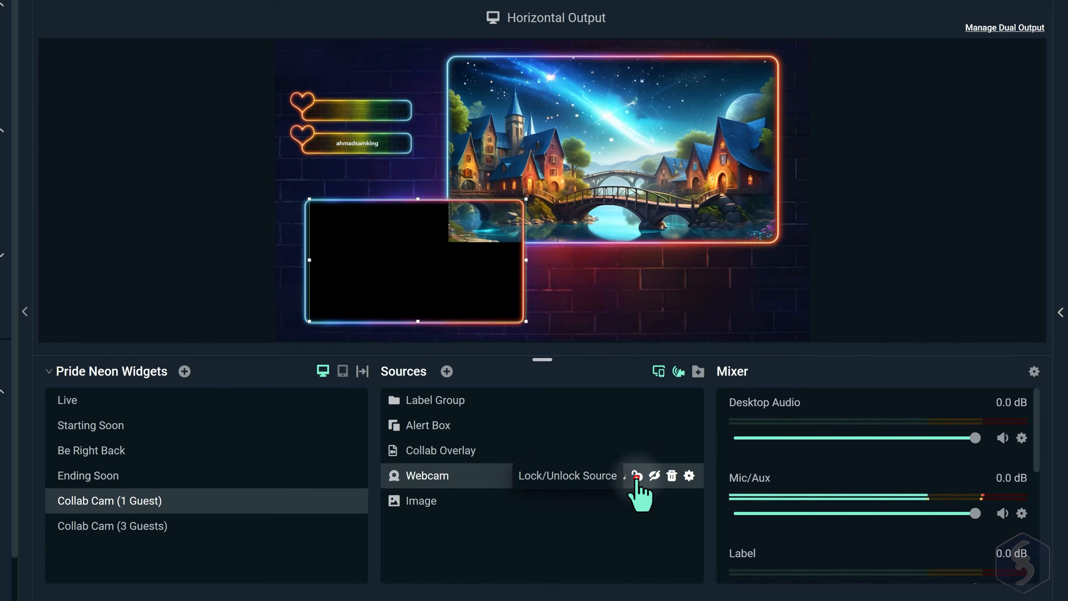
click(513, 501)
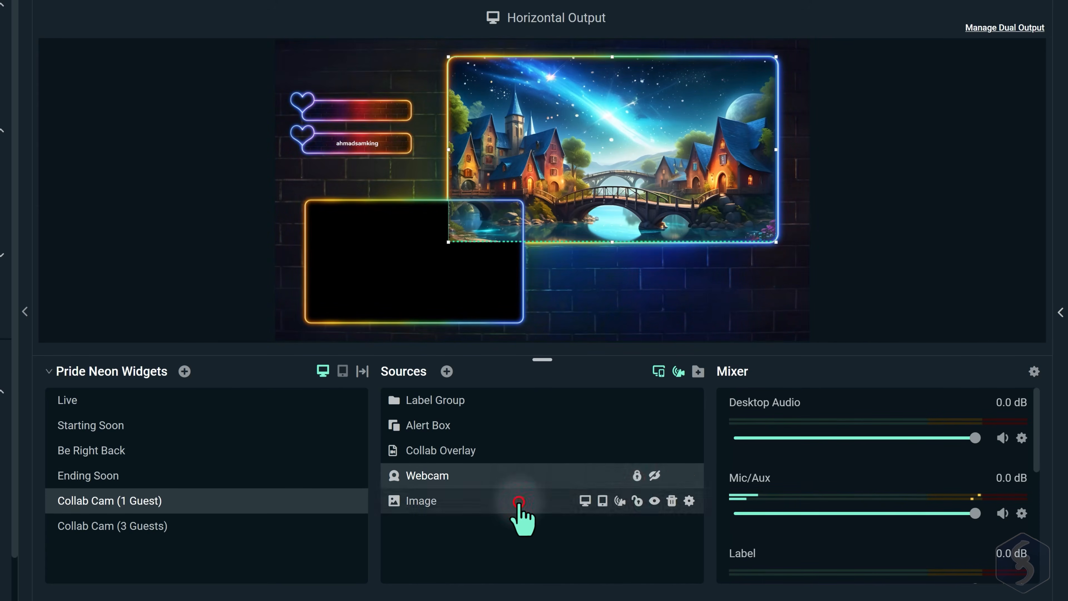
click(655, 501)
click(655, 500)
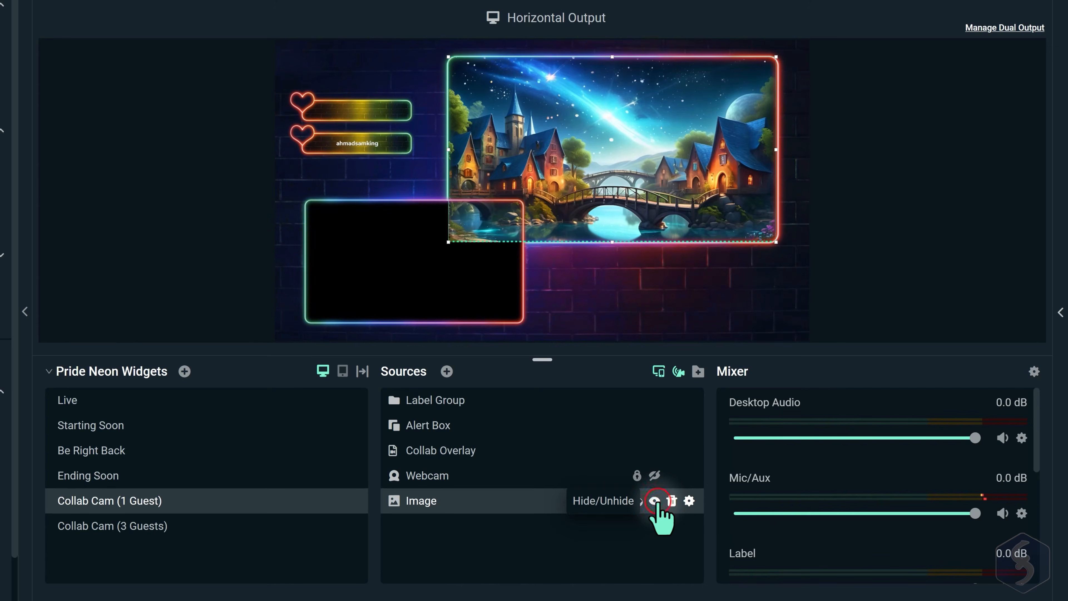
- Remove the Collab Overlay source from the scene and undo the removal
click(518, 451)
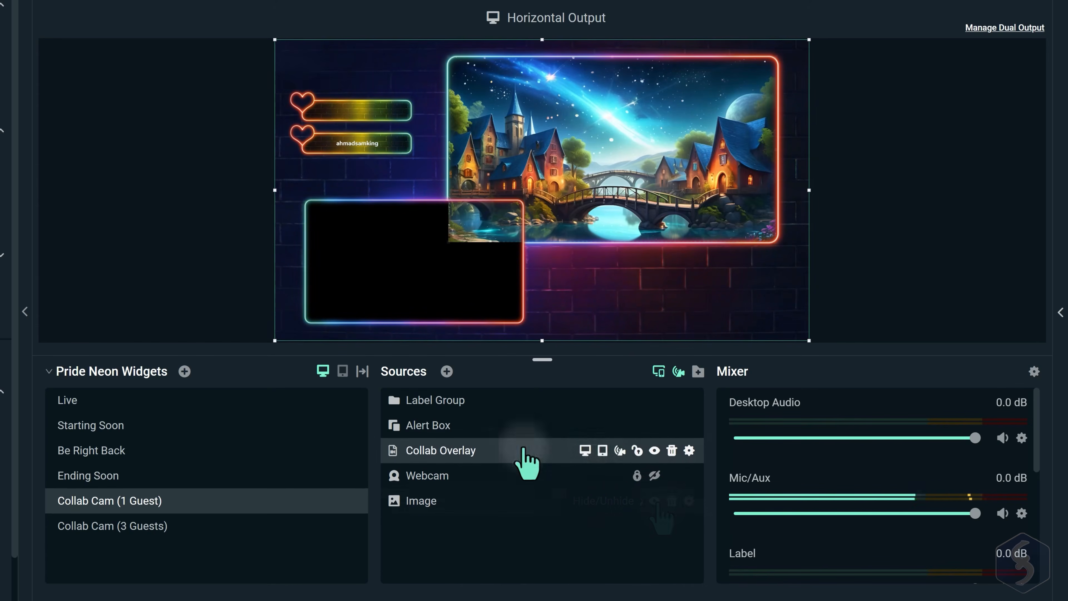
click(672, 450)
click(524, 310)
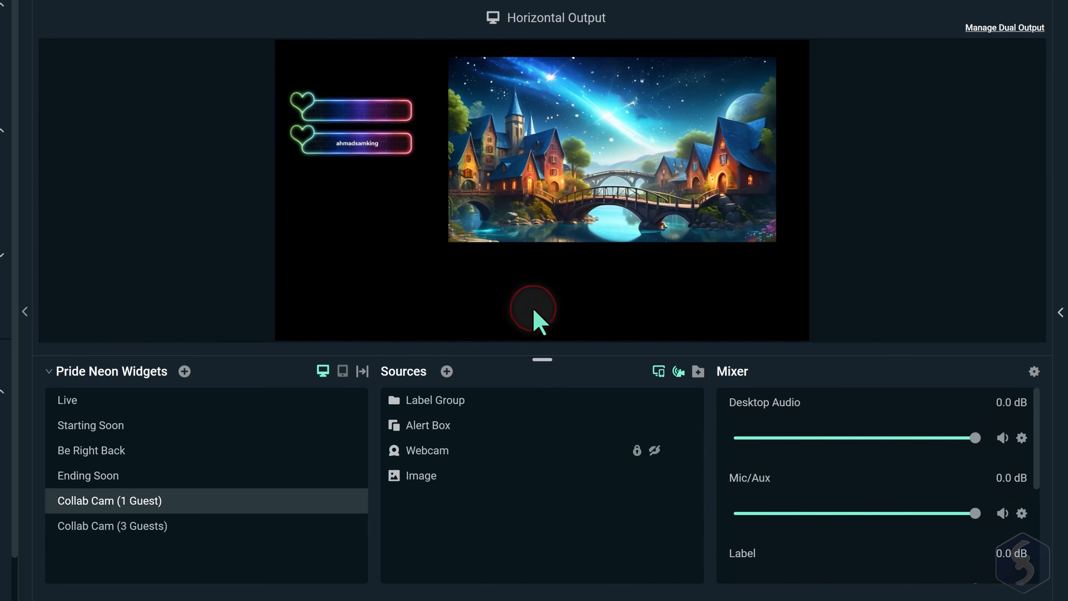
key(ctrl+z)
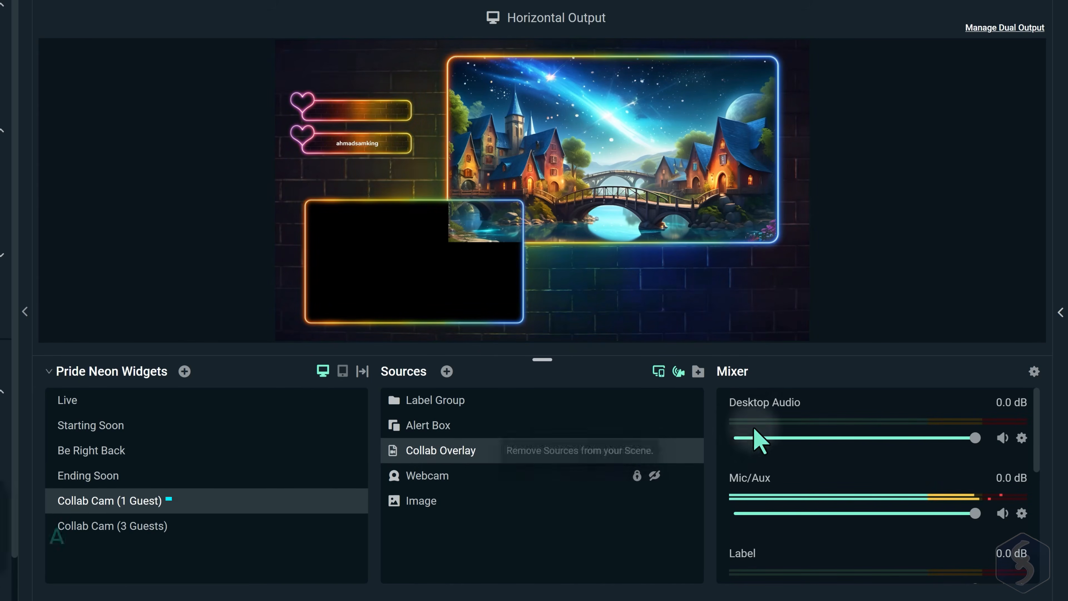
- Open the advanced audio settings and examine the volume and visibility controls of Desktop Audio
mouse_move(1035, 437)
mouse_down()
mouse_move(1029, 565)
mouse_move(1035, 419)
mouse_up()
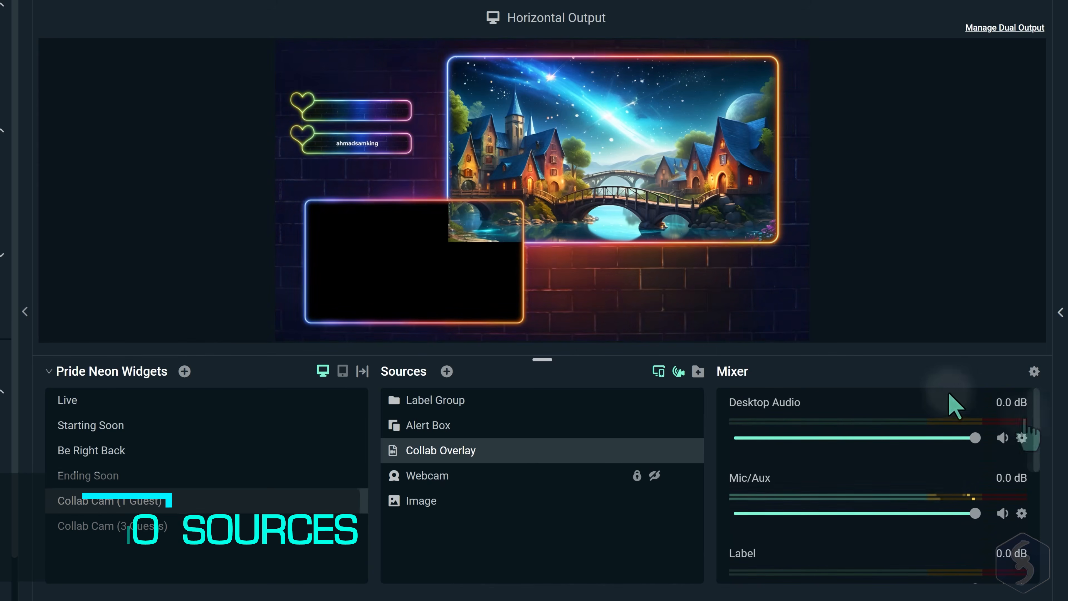
click(1035, 371)
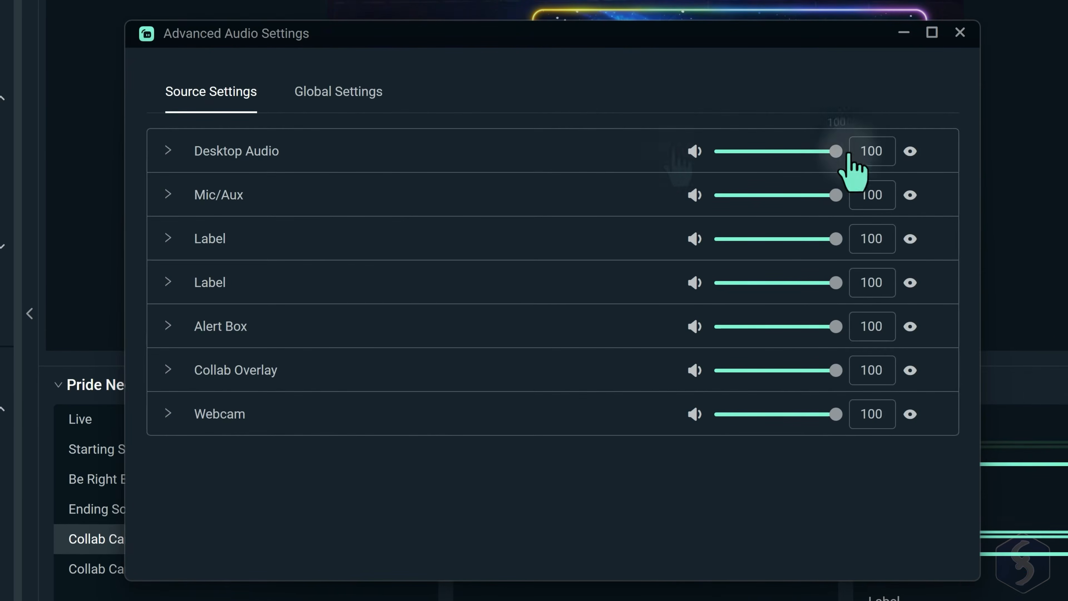
mouse_move(849, 154)
mouse_down()
mouse_move(757, 156)
mouse_move(851, 158)
mouse_up()
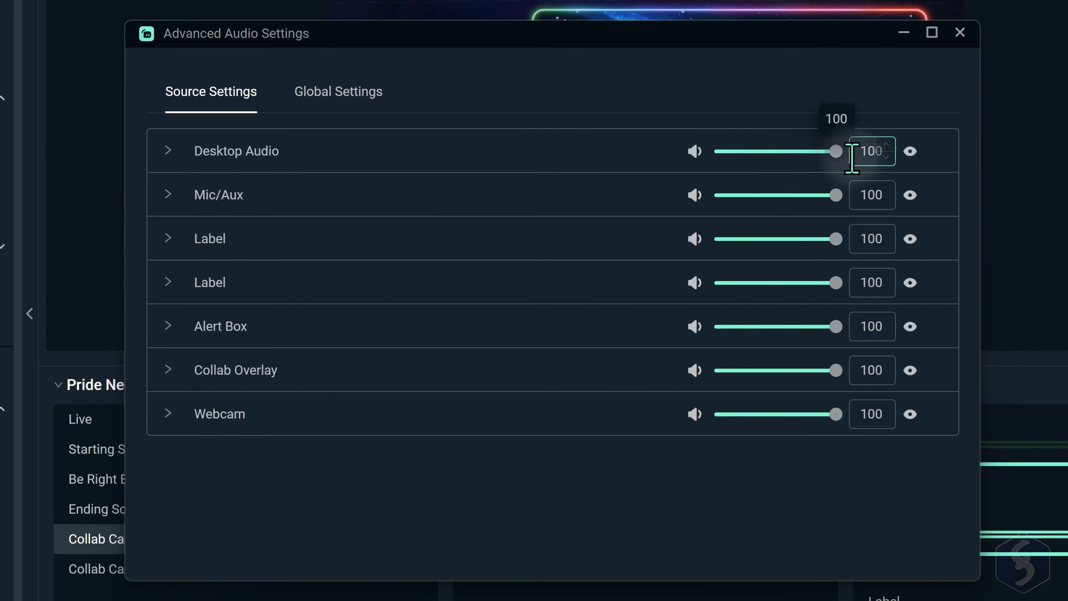
click(911, 152)
- Set the Desktop Audio device to Speakers (Realtek(R) Audio) and expand the Mic/Aux audio settings
click(168, 151)
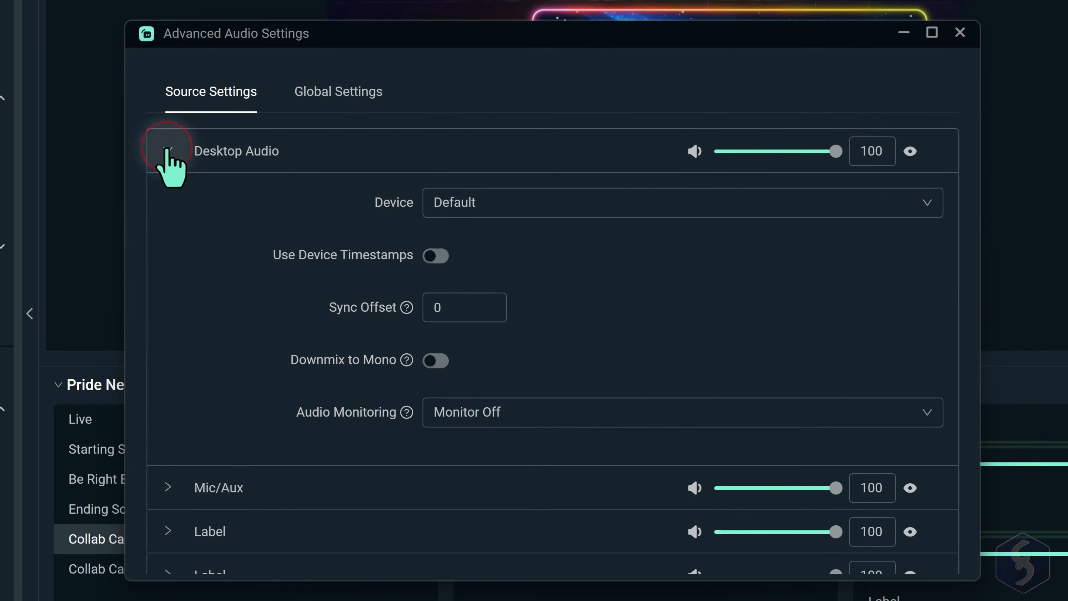
click(579, 197)
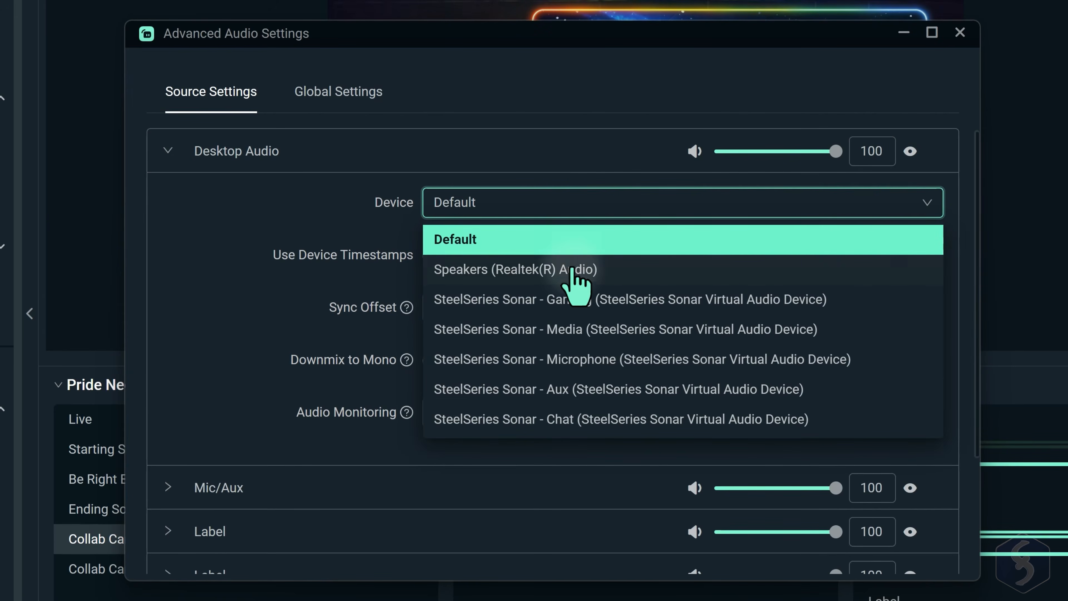
click(582, 272)
click(167, 152)
click(168, 193)
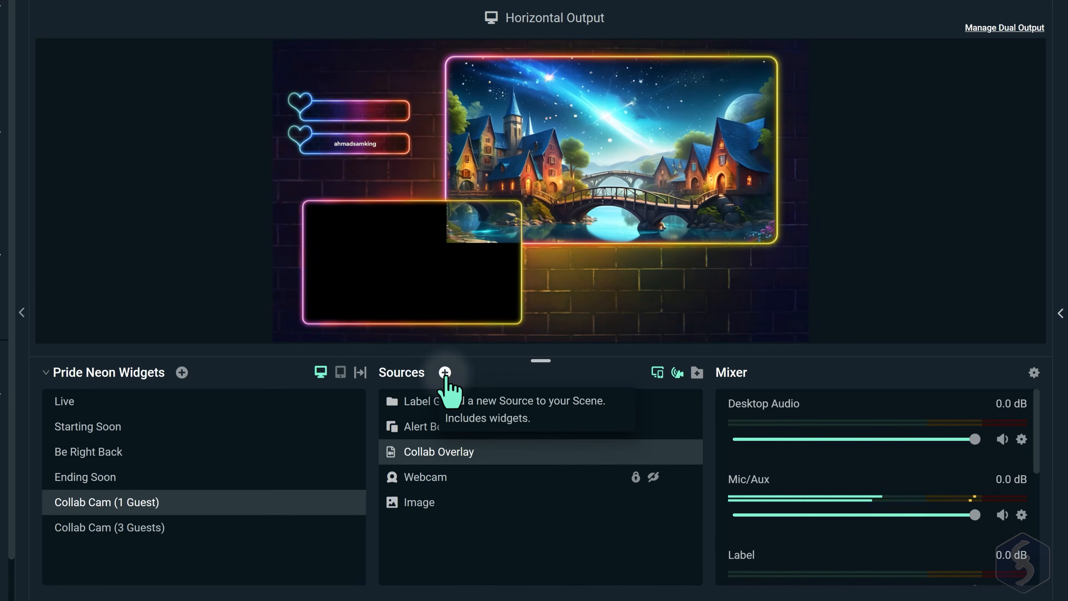
- Browse the source types that can be added to the Collab Cam (1 Guest) scene
click(445, 372)
scroll(436, 256, down, 5)
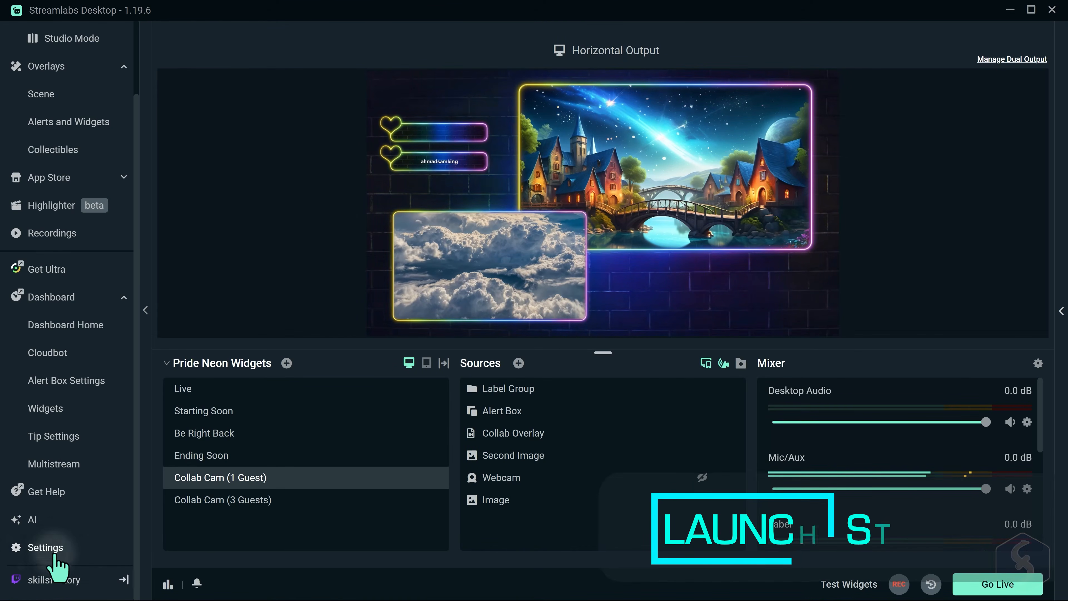
- Open the application settings and show the Stream destinations
click(45, 547)
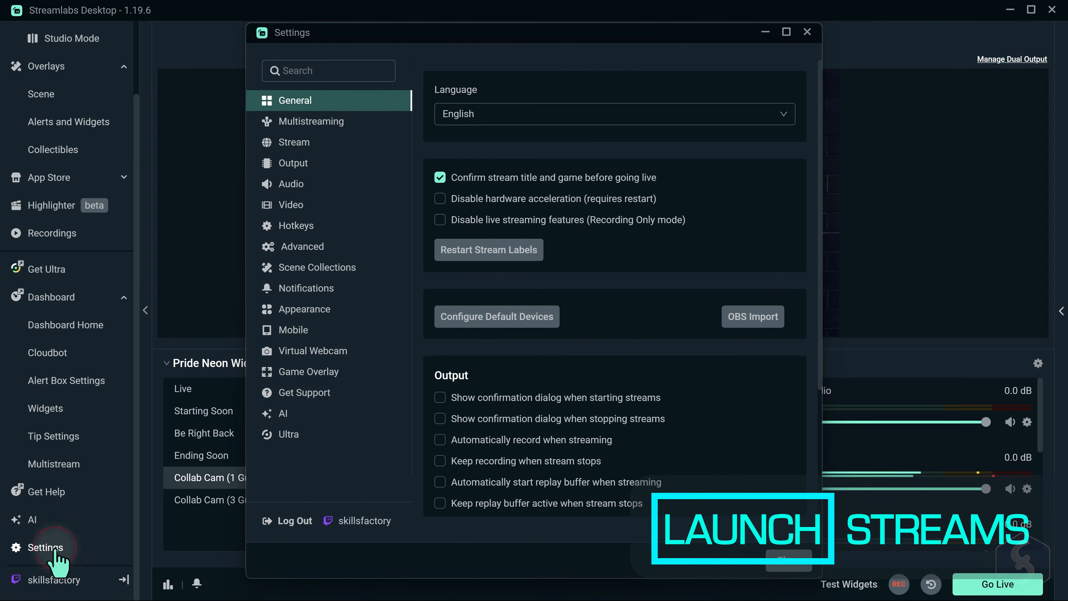
click(306, 146)
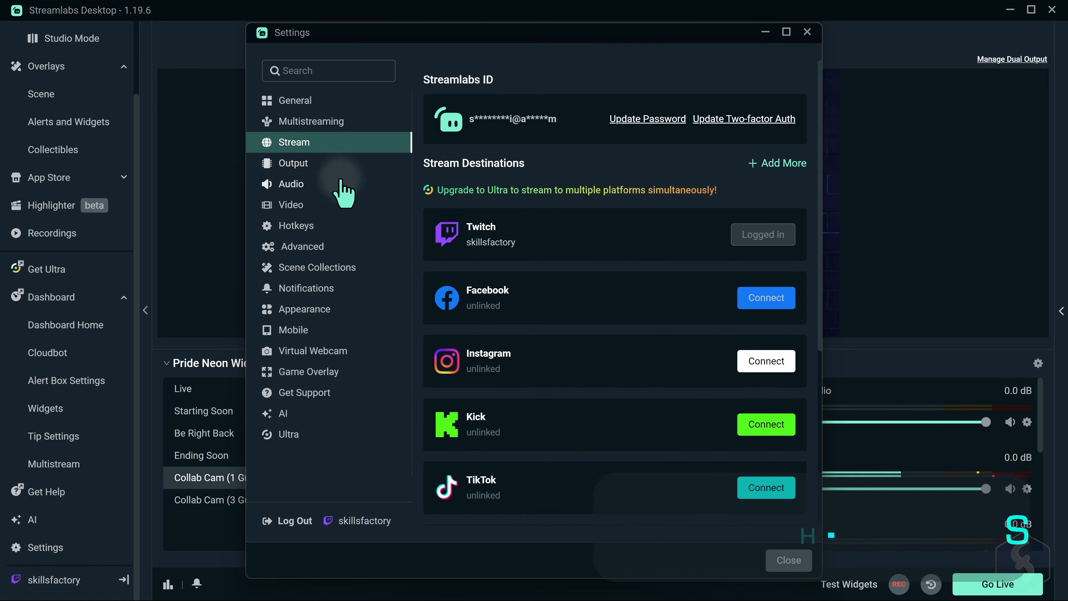
- Look through the list of stream destinations in the Stream settings
scroll(599, 399, down, 3)
scroll(599, 399, up, 3)
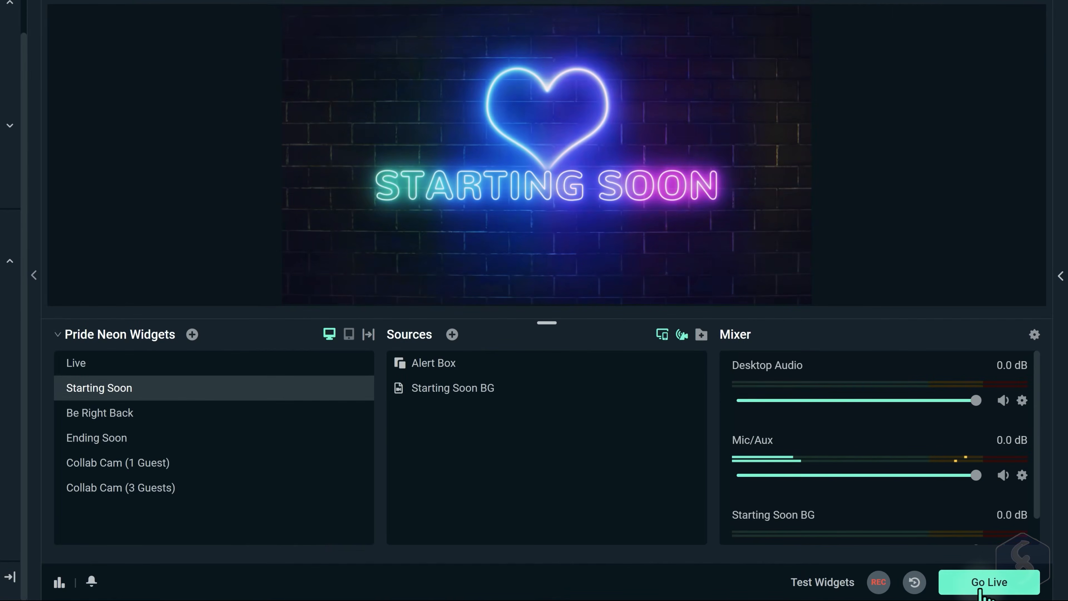
- Start the Twitch stream titled Streaming Test in the Education category, with Dual Output turned off and Selective Recording disabled
click(1009, 586)
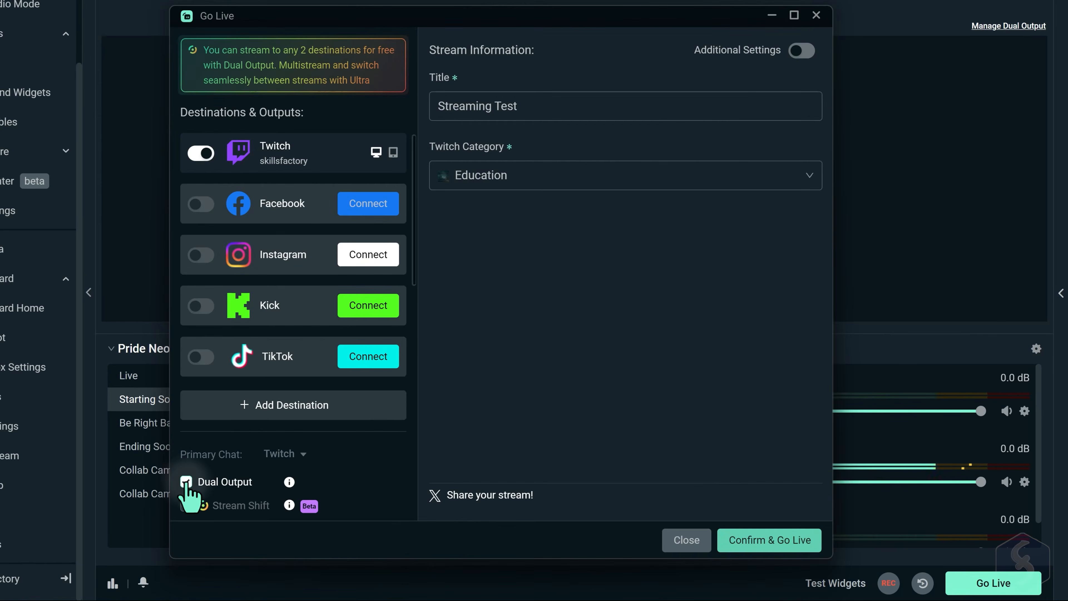
click(186, 482)
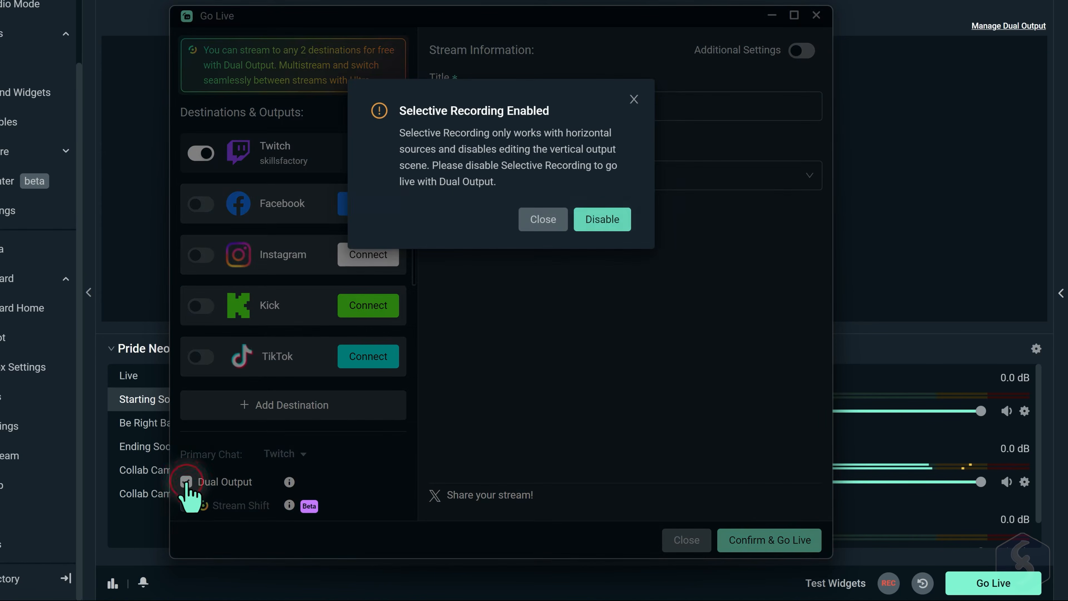
click(609, 220)
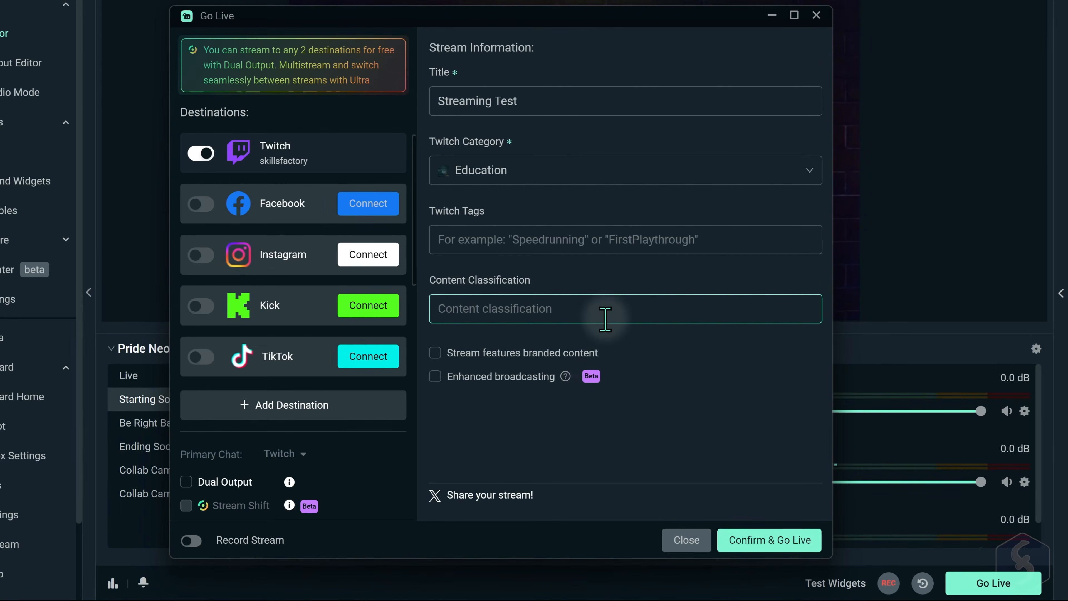
click(779, 541)
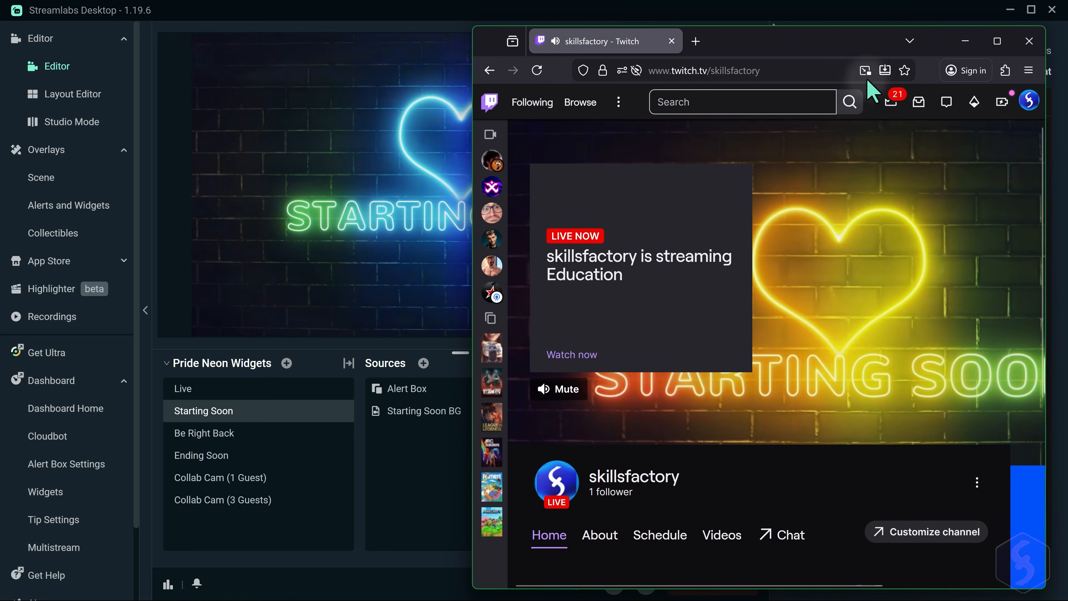
- Move the Twitch browser window aside, switch the live scene to Collab Cam (1 Guest), and bring the Twitch page to the front
drag(918, 40, 859, 156)
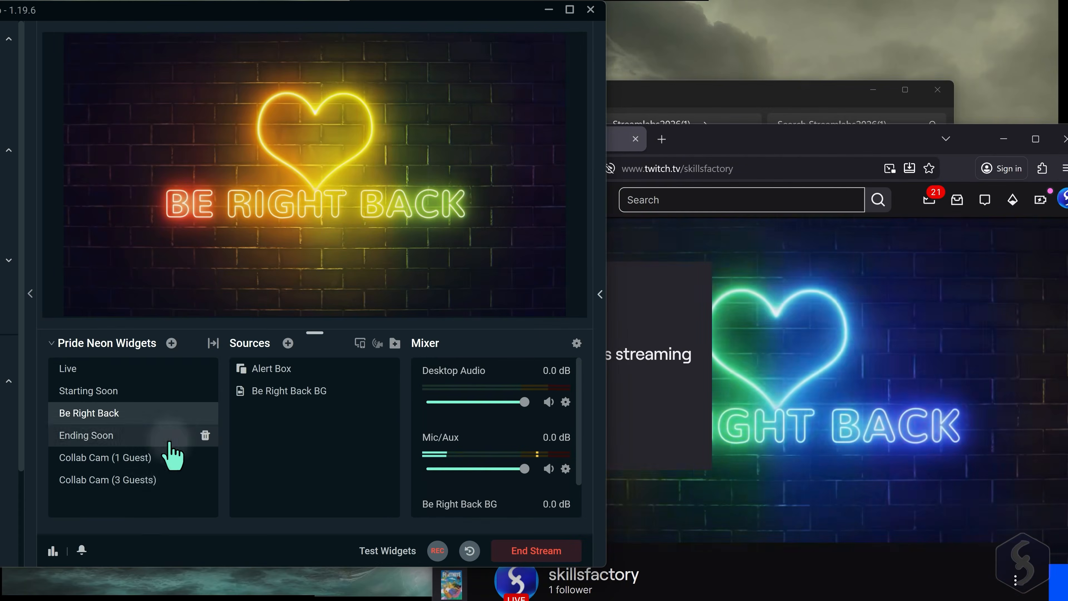
click(139, 457)
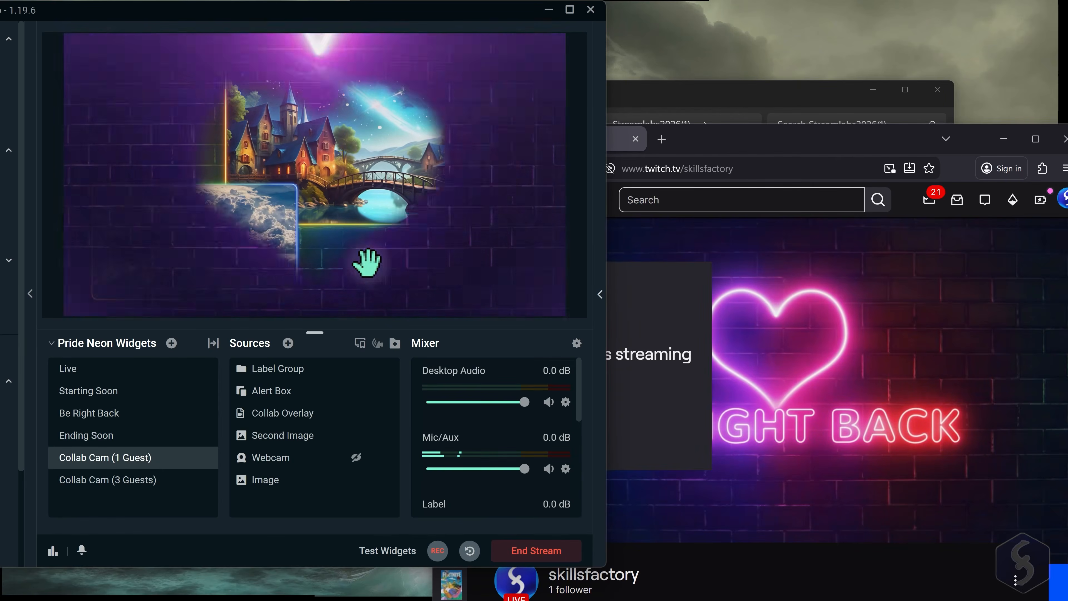
click(909, 136)
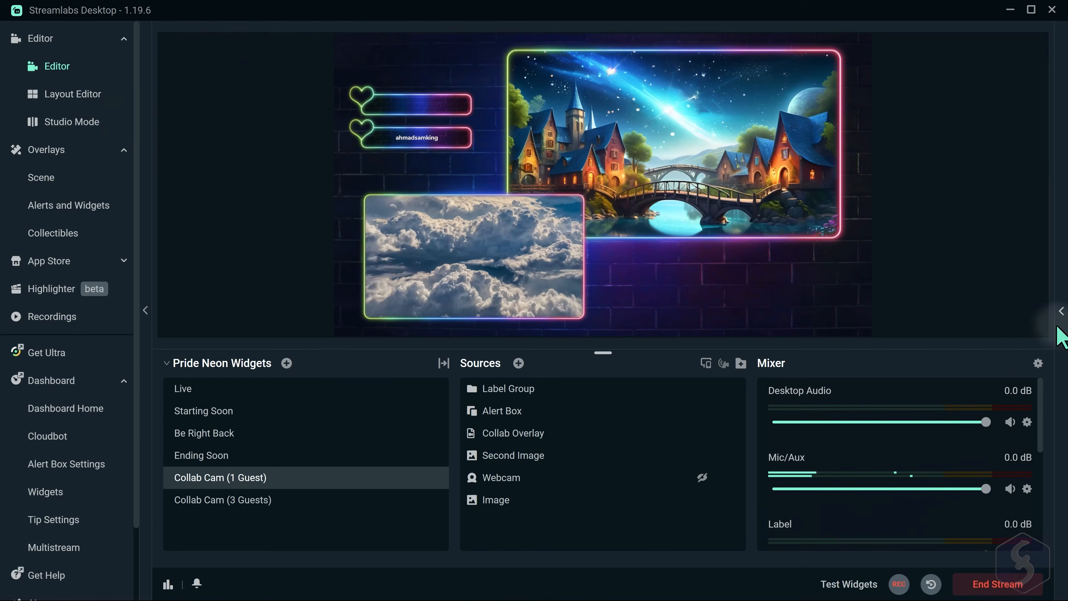
- Expand the live stream chat, widen it to examine its contents, and collapse it again
click(1061, 310)
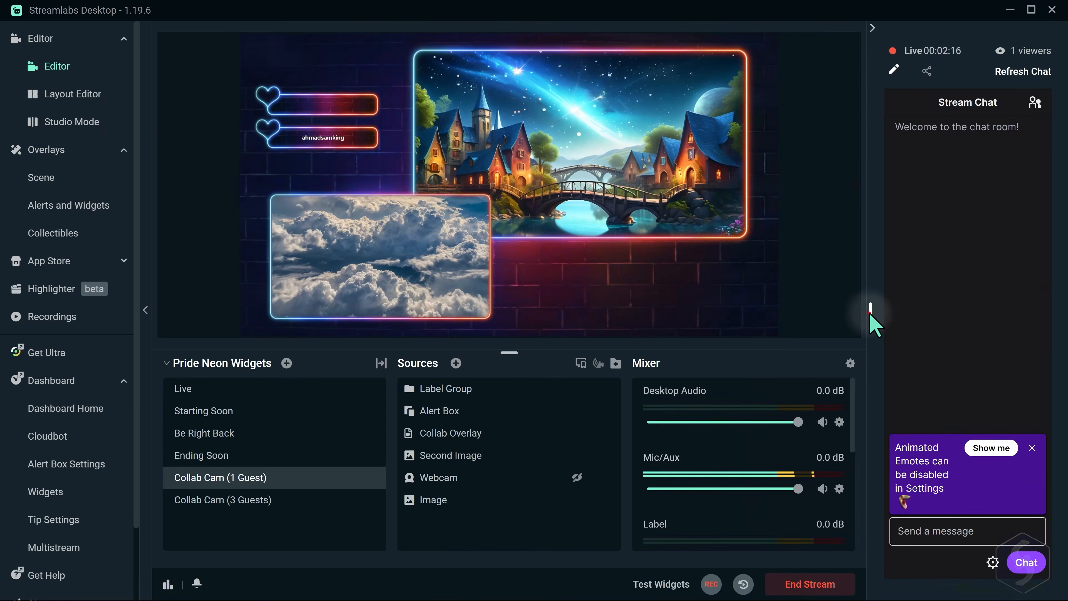
drag(870, 315, 819, 316)
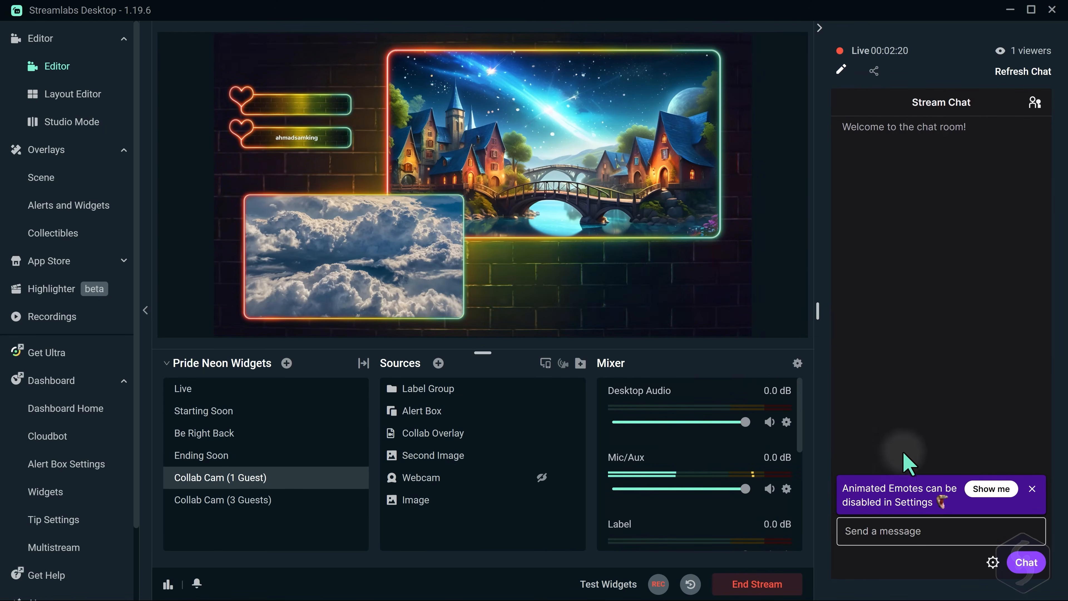
click(818, 26)
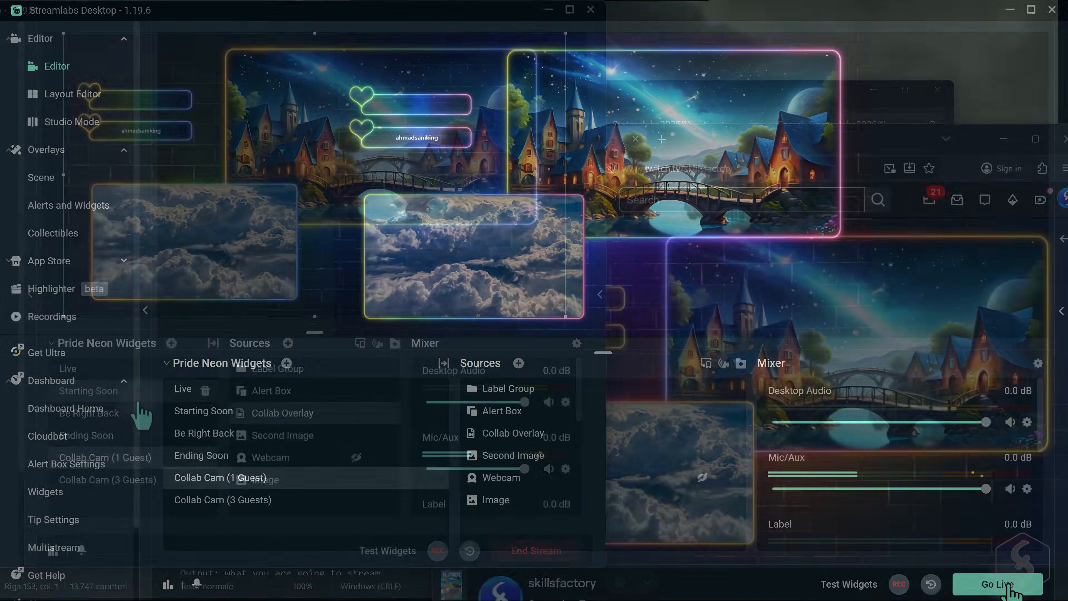
- Switch the live scene to Starting Soon and turn on Studio Mode
click(134, 392)
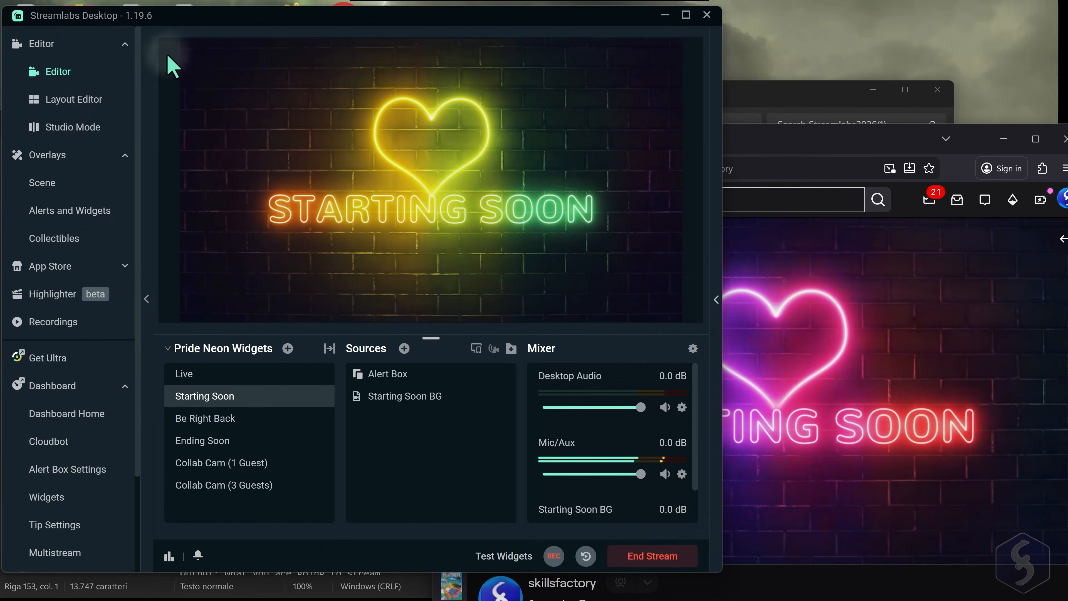
click(79, 131)
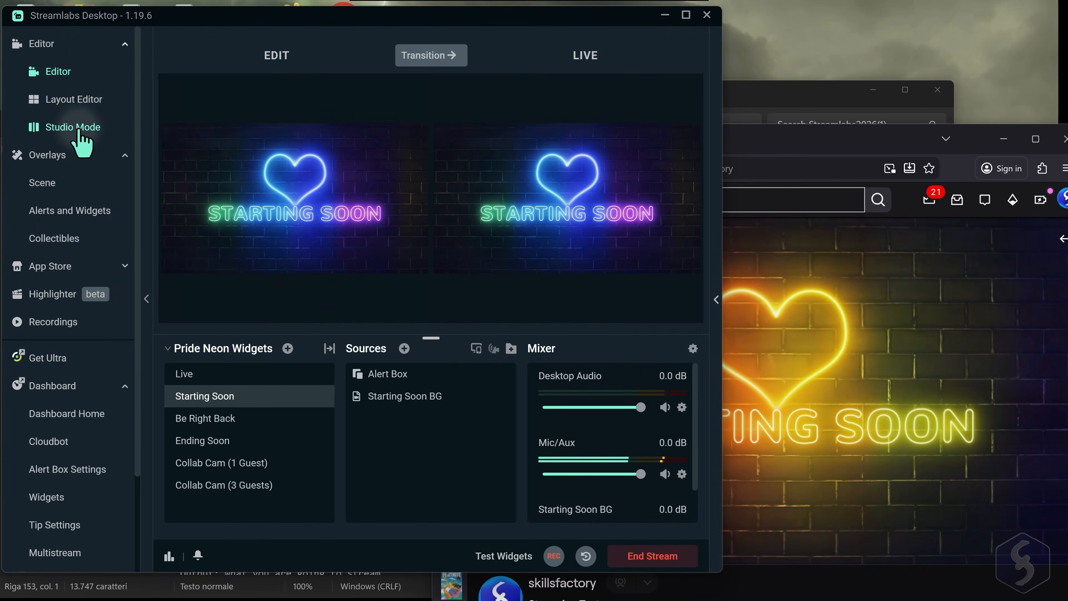
- Preview the Ending Soon, Starting Soon and Be Right Back scenes in Studio Mode and compare them with the Twitch stream
click(249, 441)
click(248, 419)
click(253, 397)
click(252, 418)
click(771, 145)
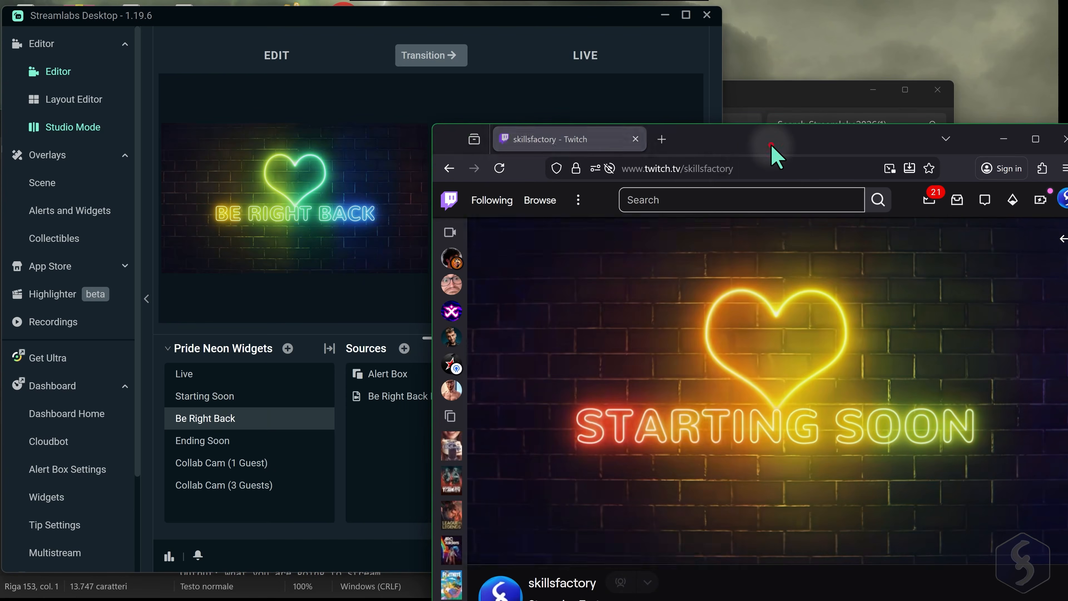
- Transition the Collab Cam (1 Guest) scene to the live output, check it on Twitch, and turn off Studio Mode
click(222, 462)
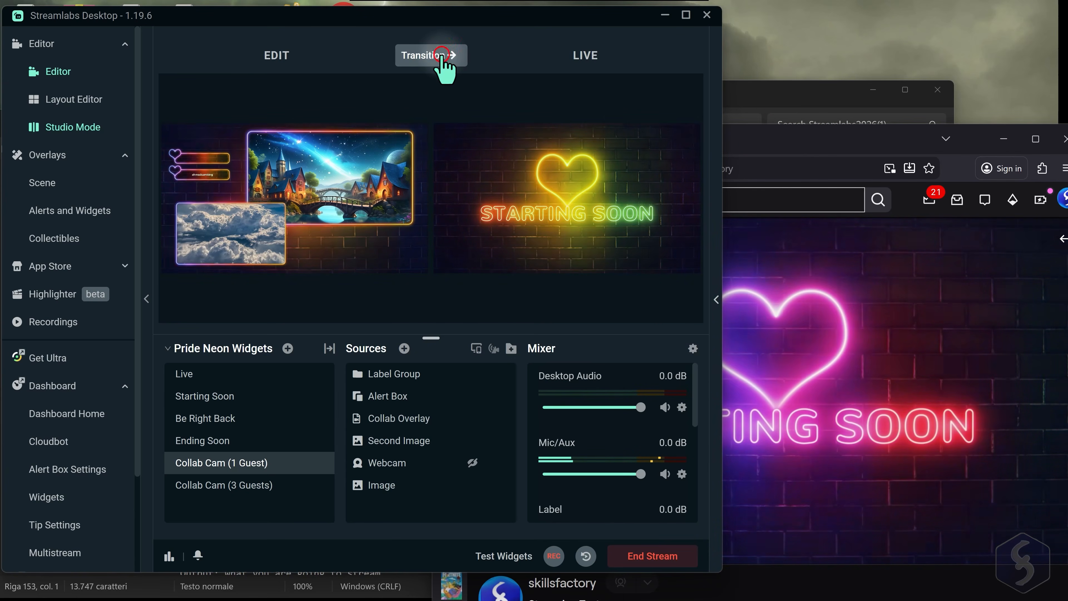
click(440, 55)
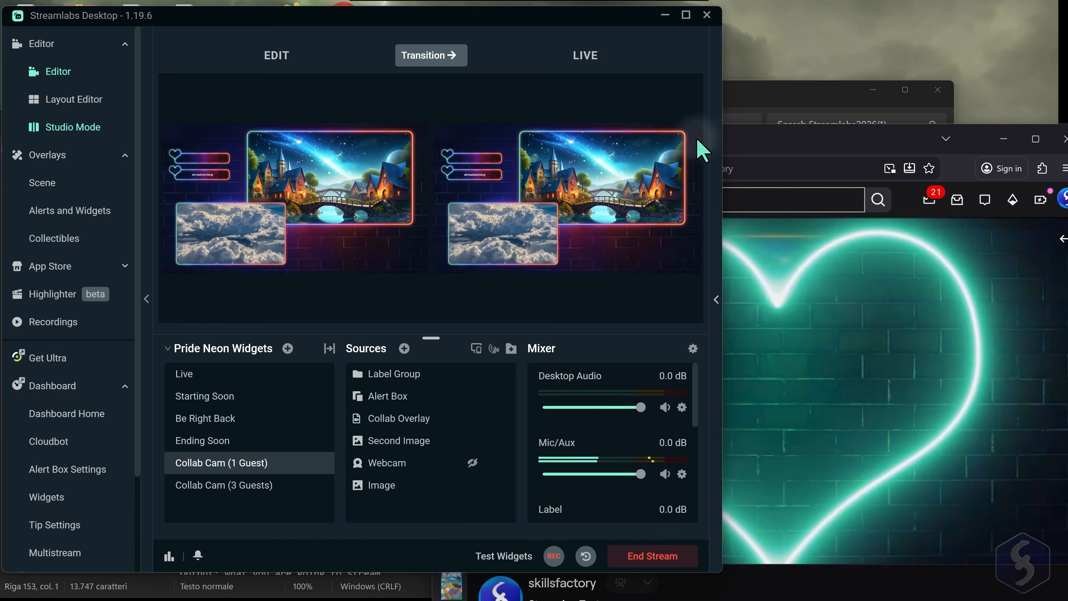
click(746, 145)
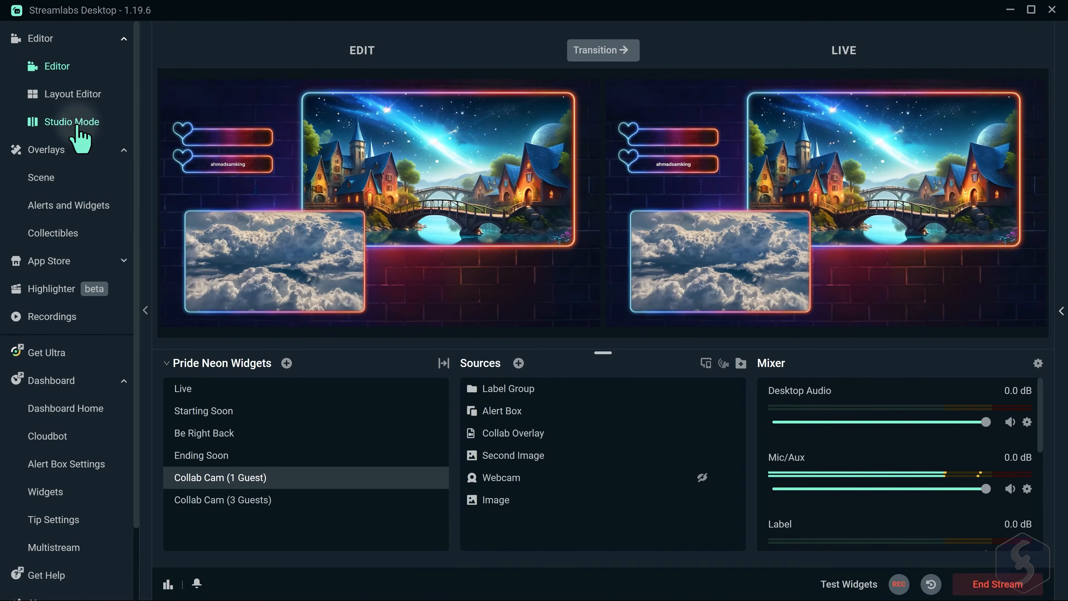
click(83, 127)
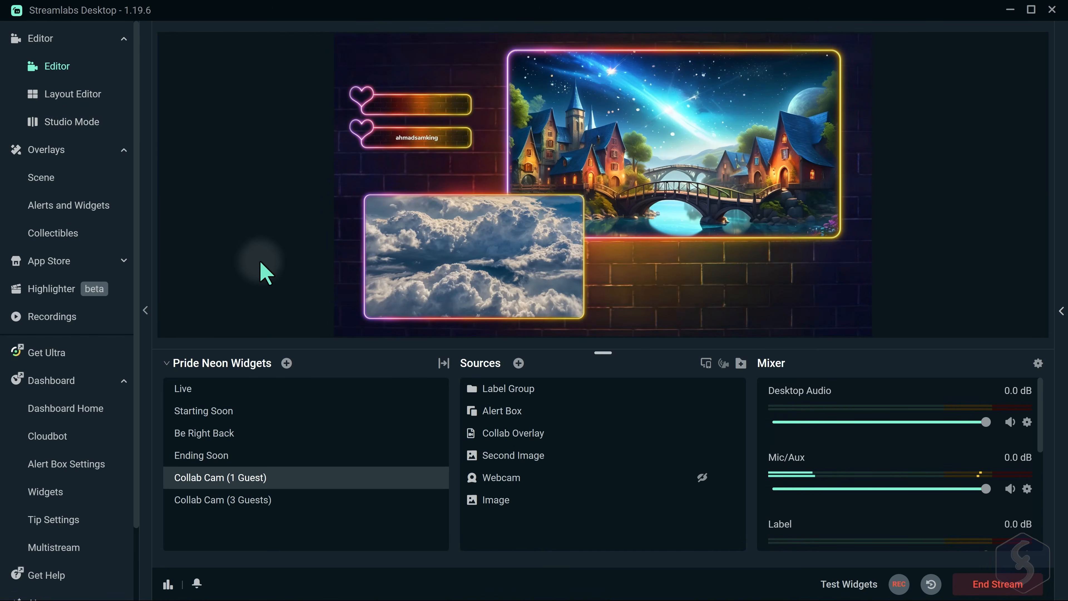
- Set the streaming video bitrate in the Output settings, trying 6000 first and finishing with 4000
scroll(95, 345, down, 3)
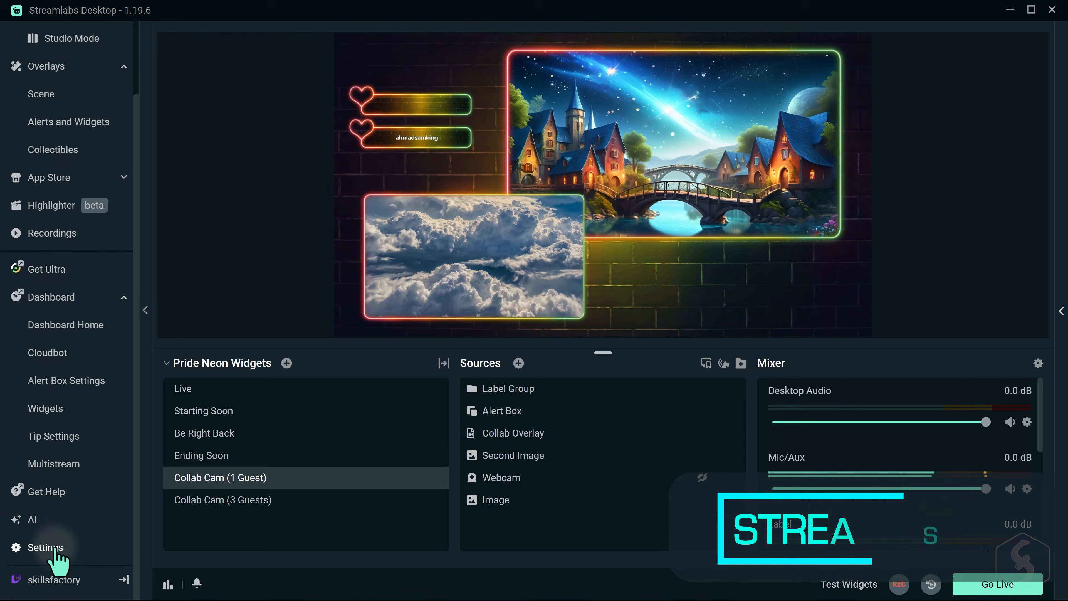
click(55, 547)
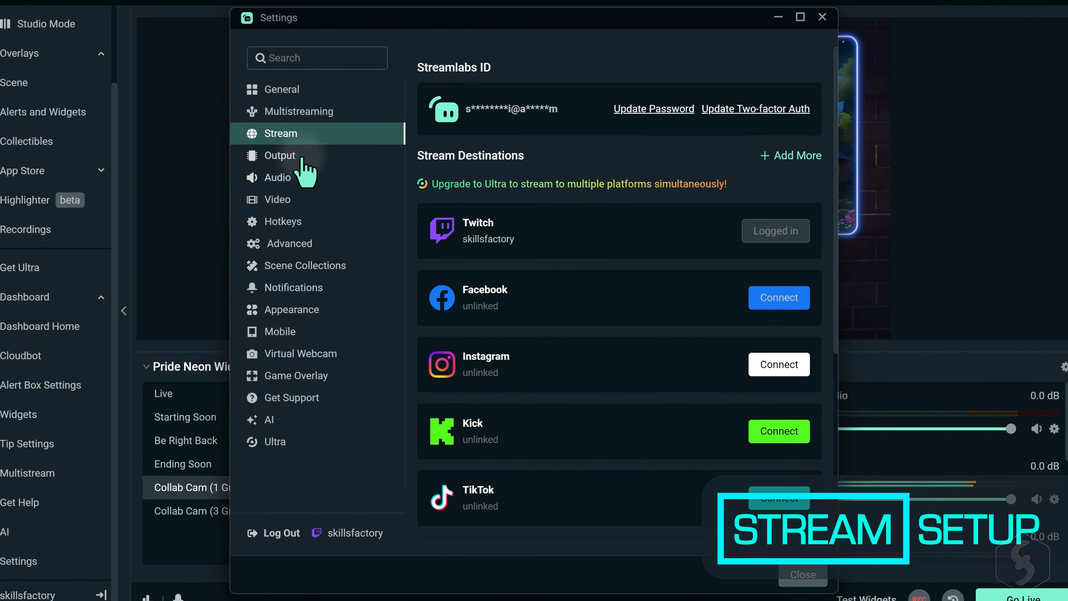
click(314, 163)
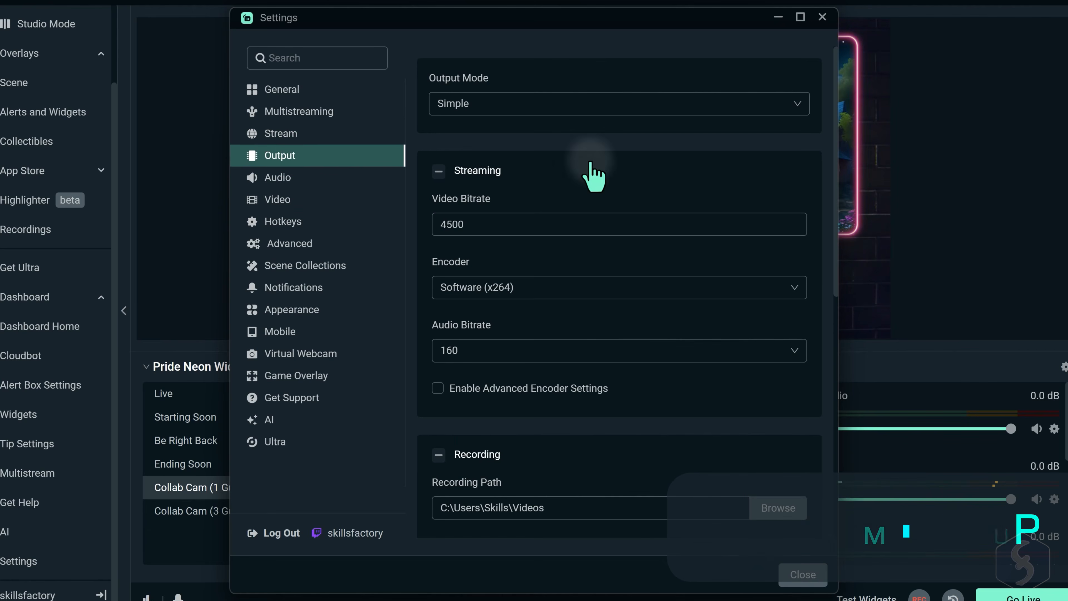
double_click(508, 220)
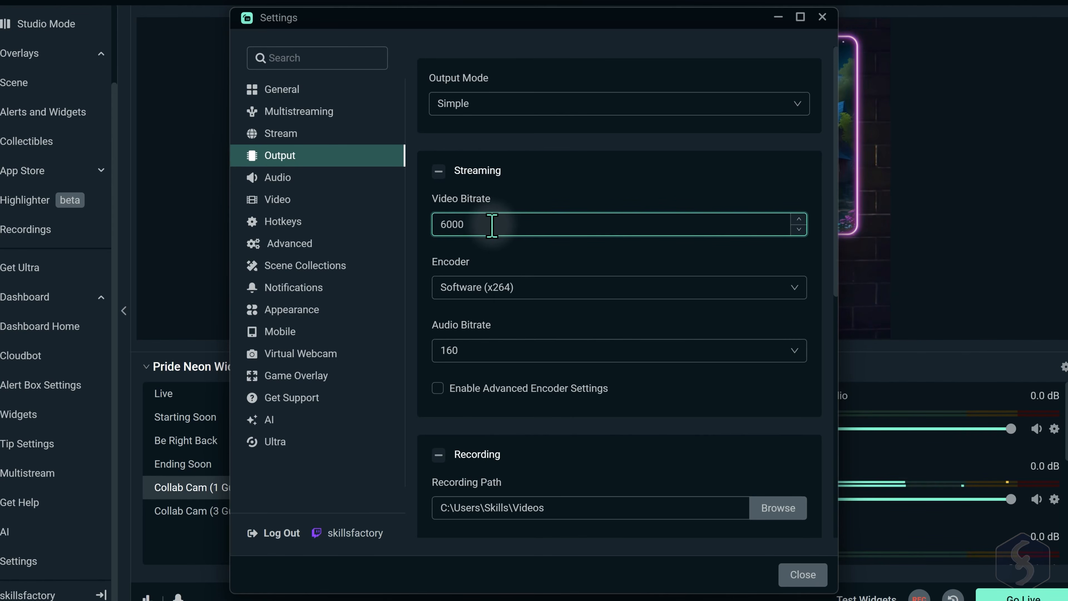
drag(488, 221, 426, 224)
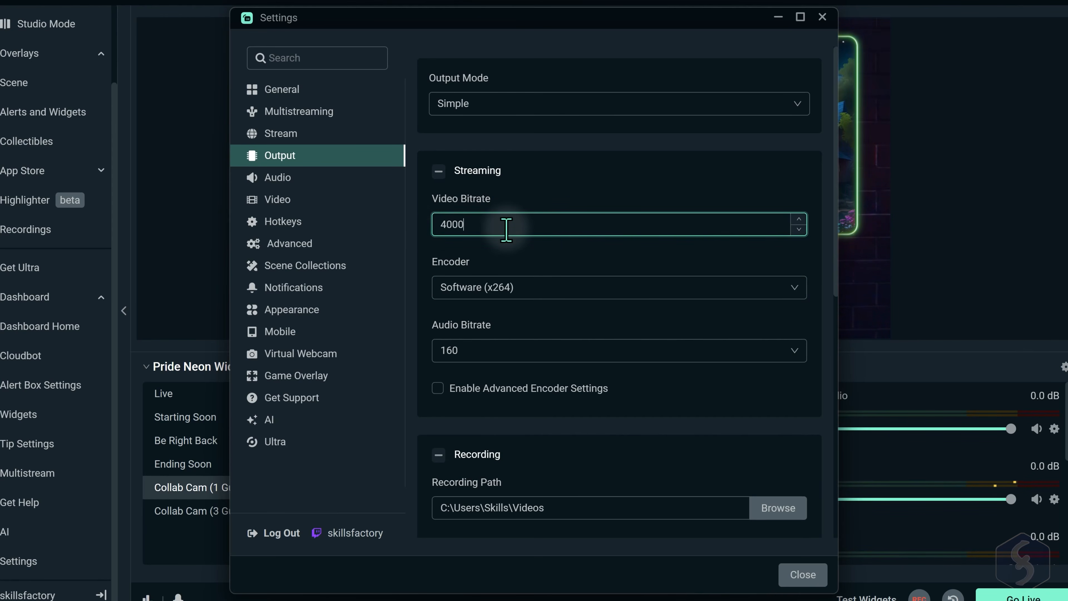
- Examine the Audio Bitrate options for streaming without changing the selection
click(489, 350)
click(492, 351)
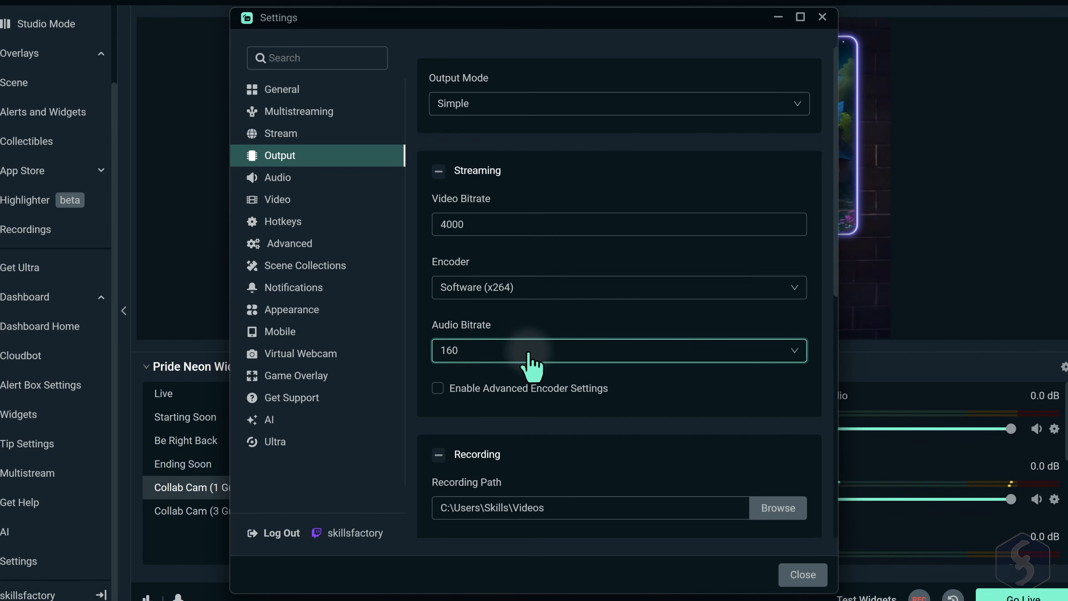
click(529, 354)
- Examine the Sample Rate and Mic/Auxiliary Device 1 options in the Audio settings
click(296, 179)
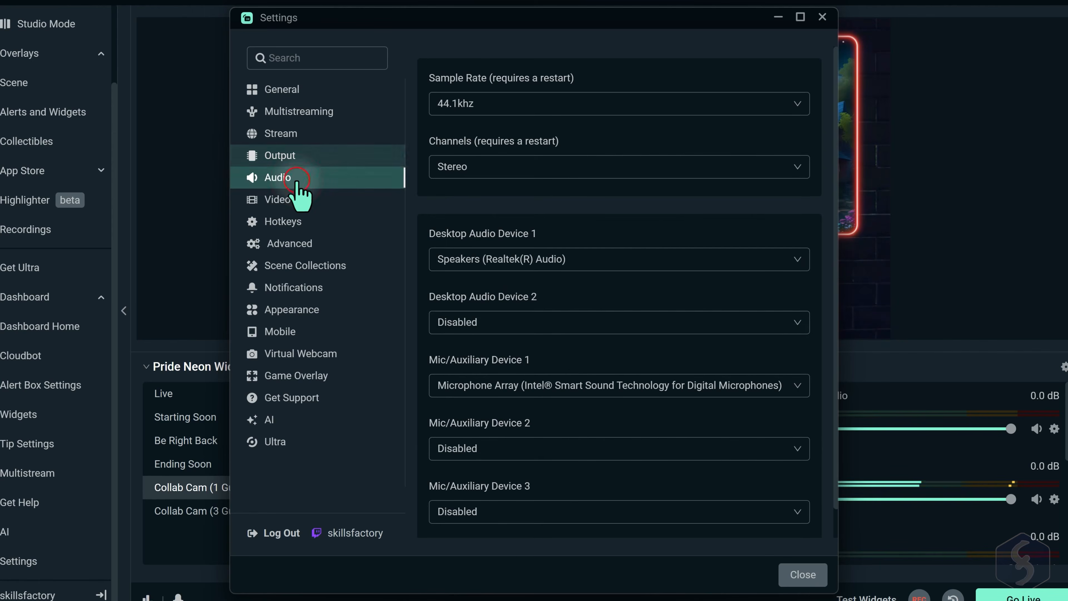
click(547, 106)
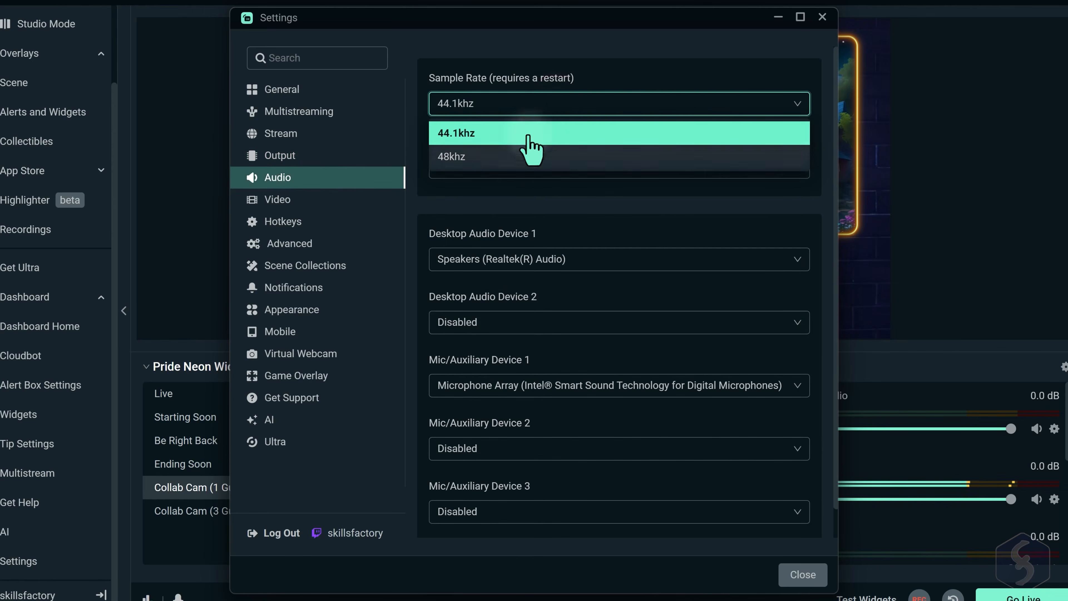
click(551, 108)
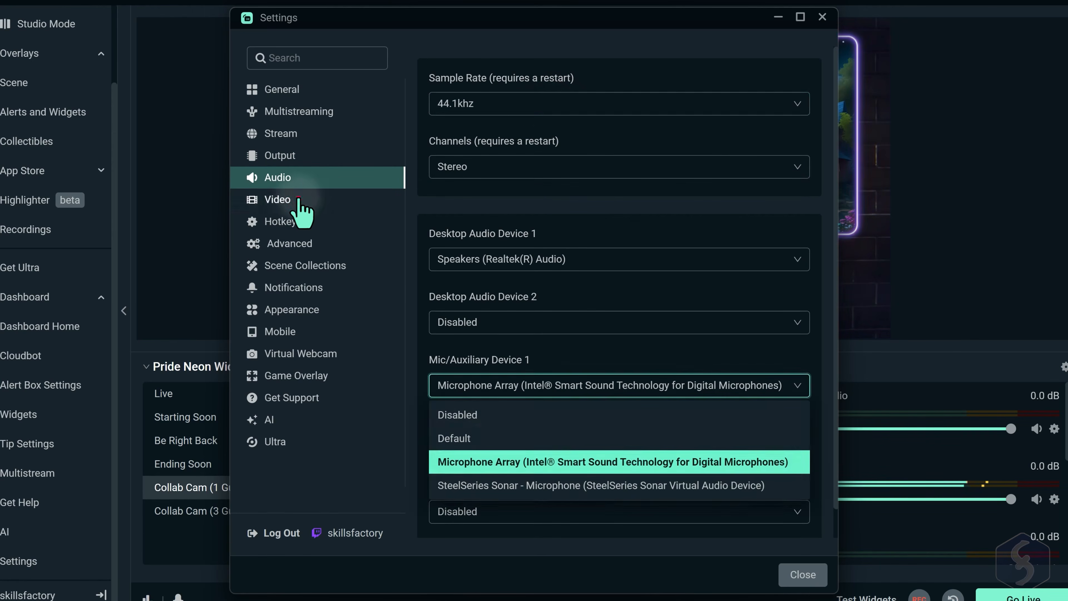
- Examine the Base (Canvas) and Output (Scaled) Resolution options in the Video settings and select the FPS value for editing
click(297, 201)
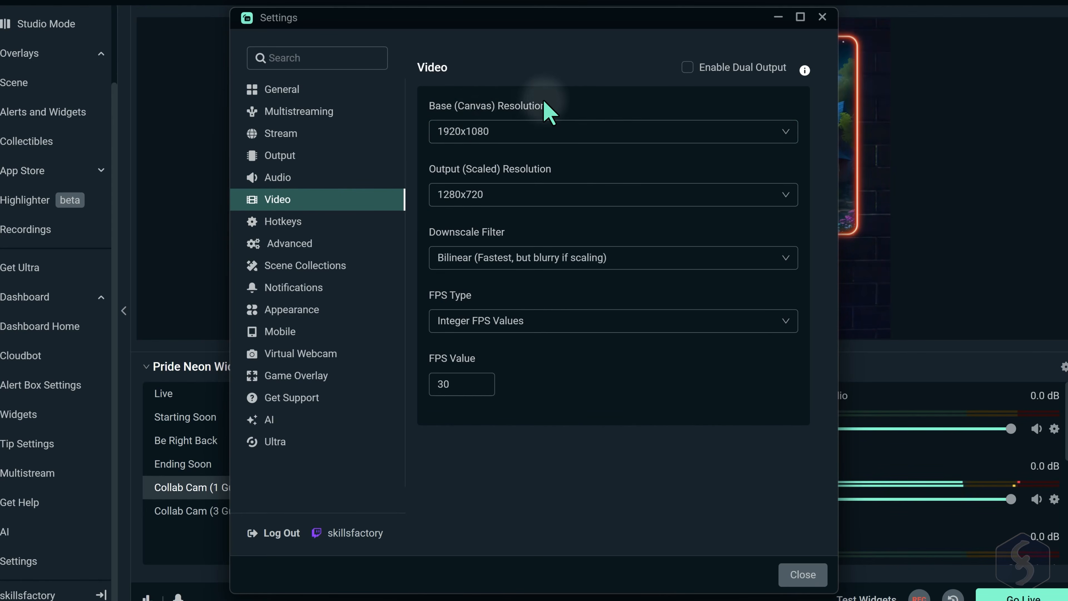
click(508, 133)
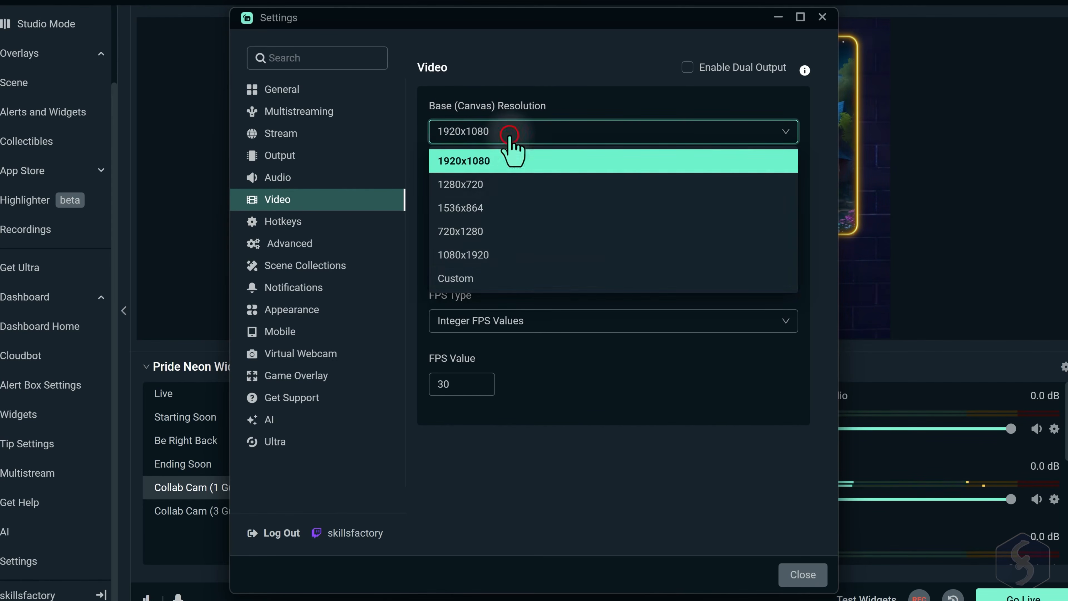
click(520, 133)
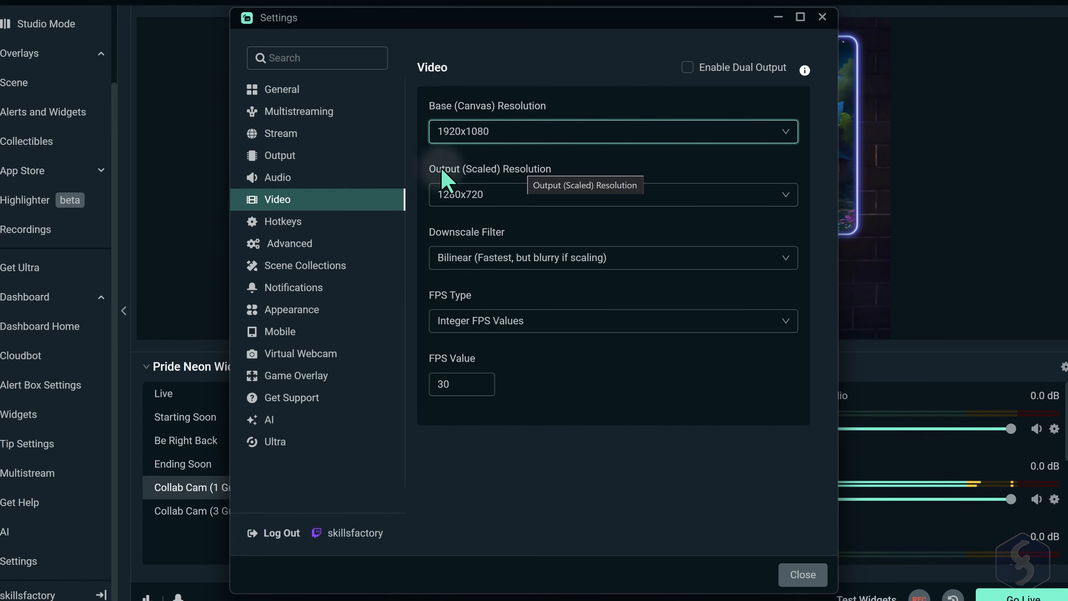
click(544, 197)
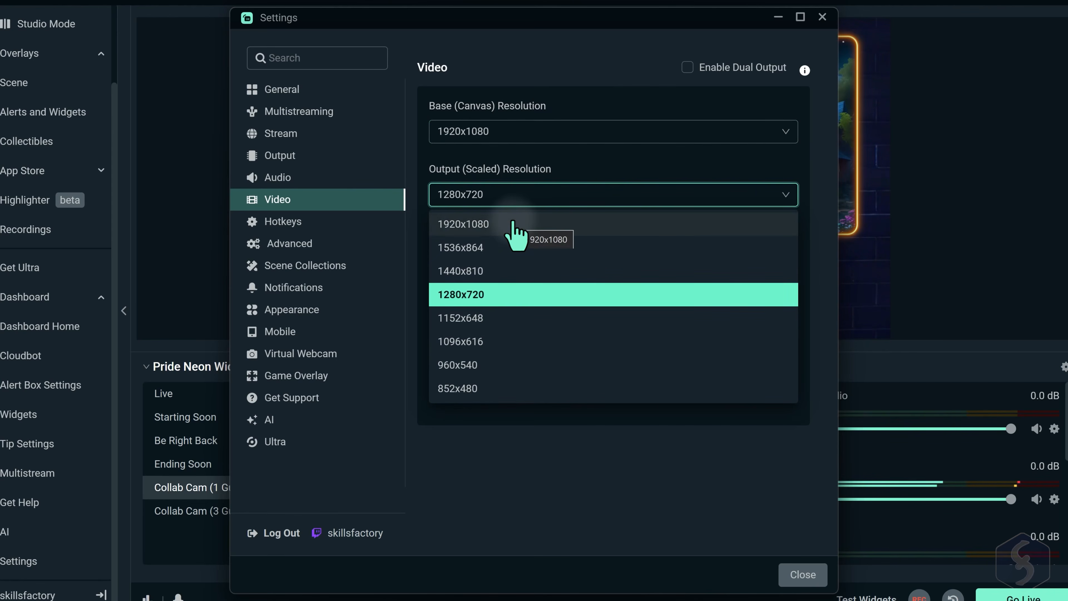
click(538, 200)
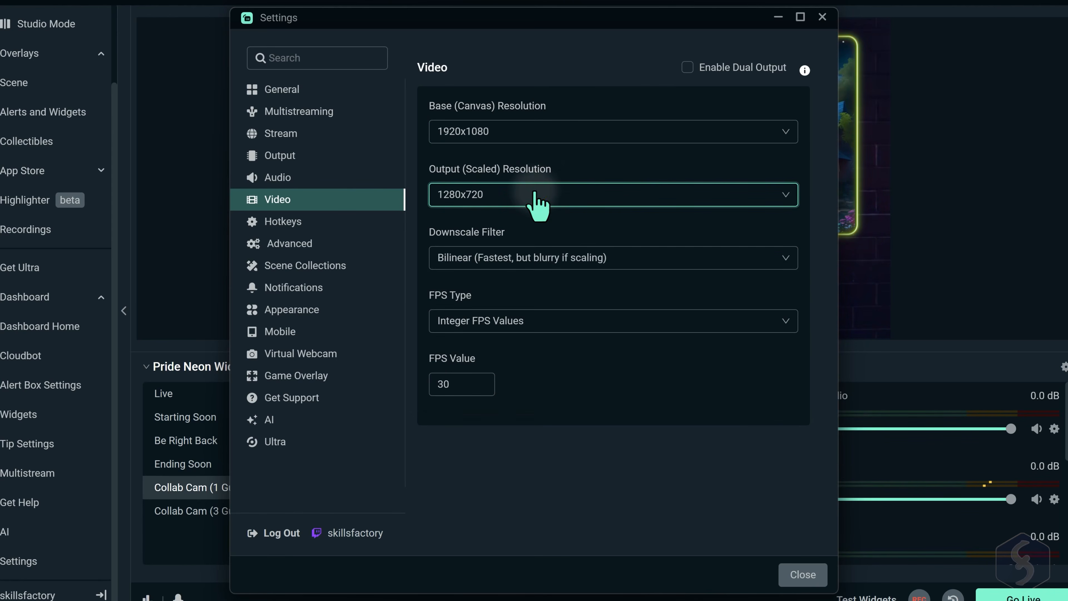
double_click(459, 385)
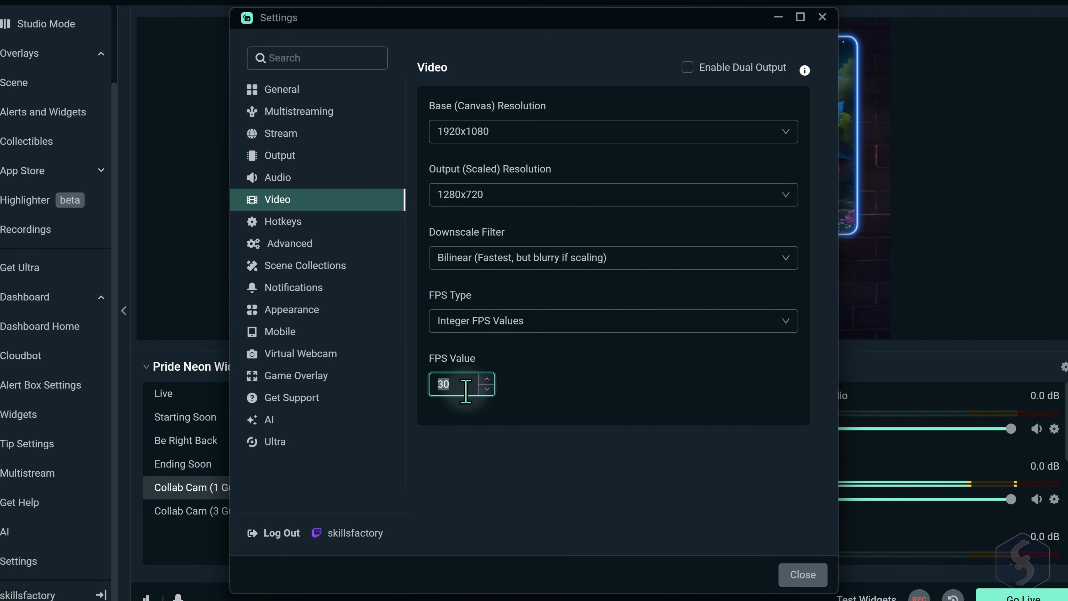
drag(466, 385, 423, 398)
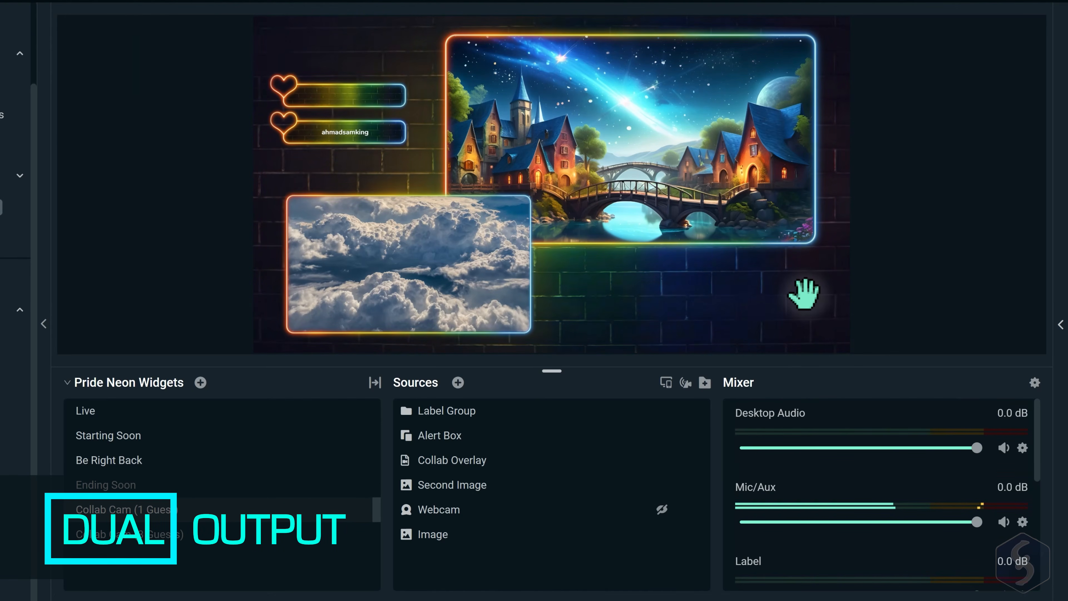
- Turn on Dual Output for the Collab Cam (1 Guest) scene
click(666, 383)
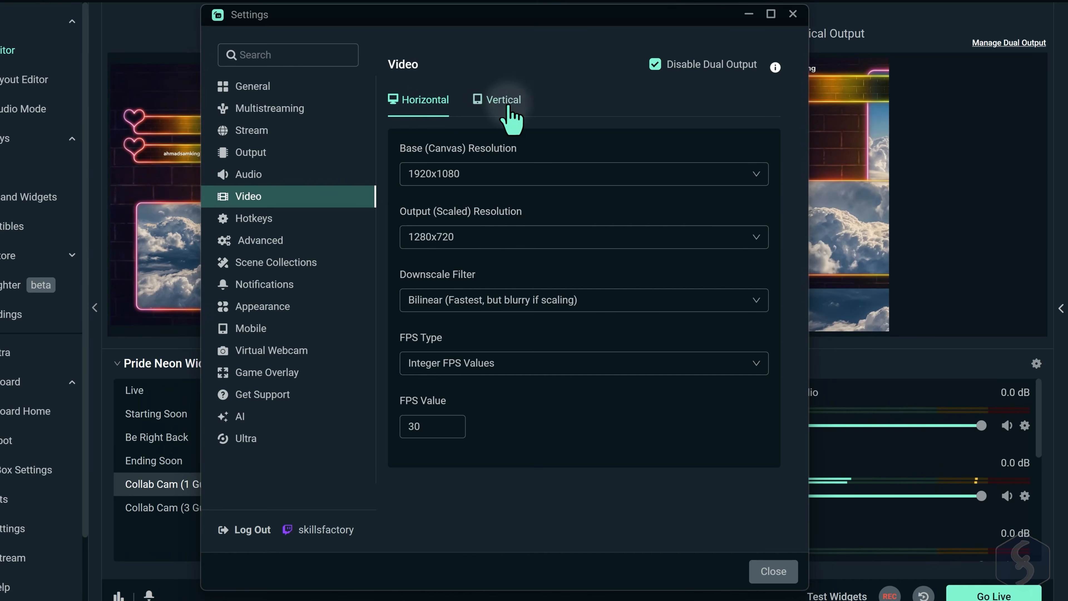
- Return to the horizontal video settings and turn off Dual Output for the Collab Cam (1 Guest) scene
click(420, 101)
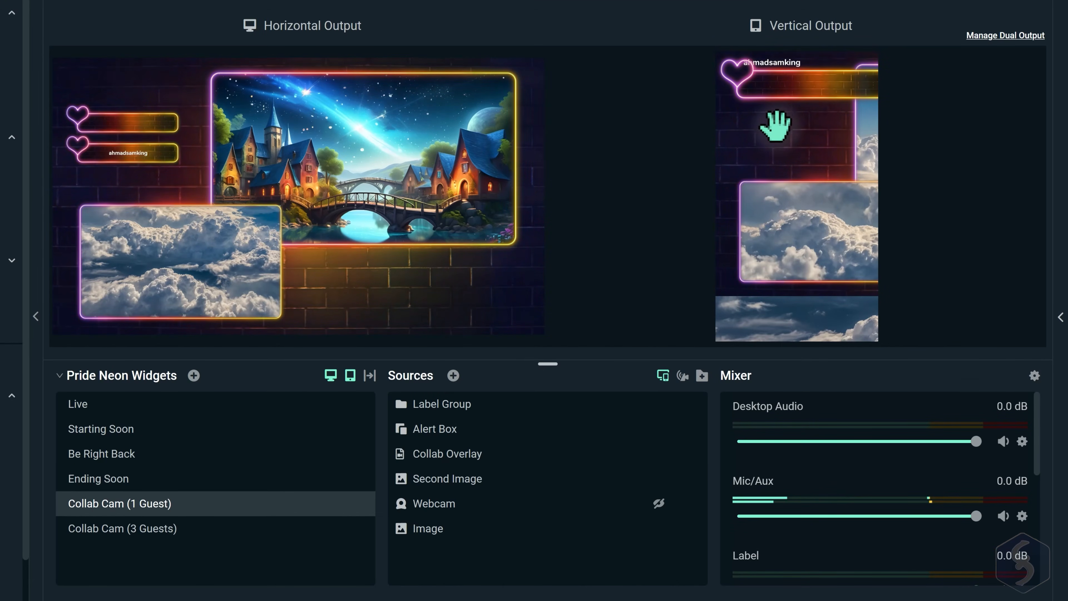
click(663, 376)
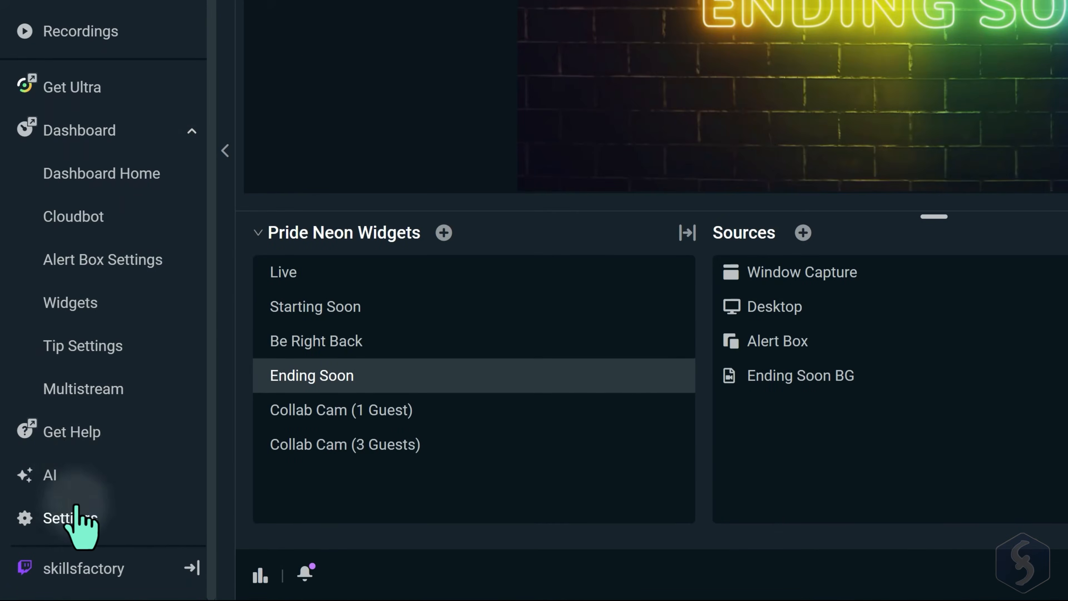
- Examine the Recording Path, Recording Quality and Recording Format options in the Output settings without changing them
click(74, 518)
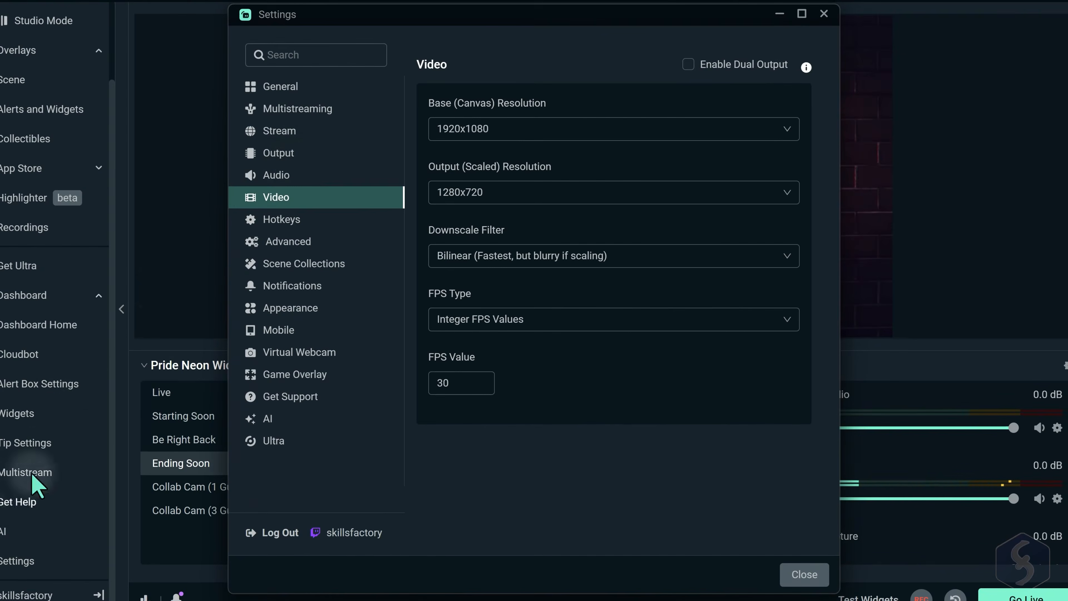
click(294, 153)
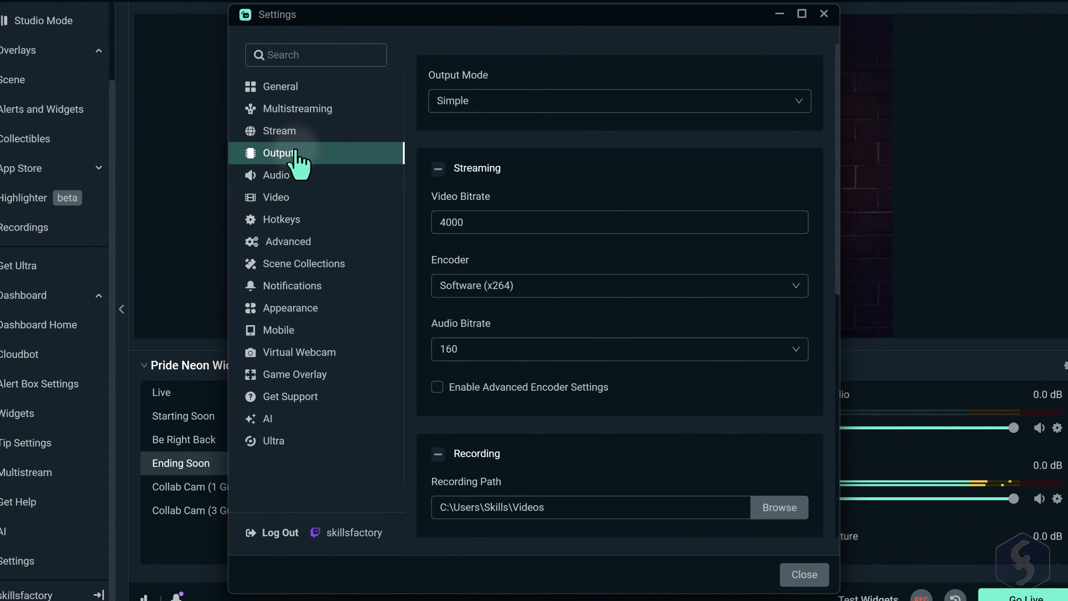
drag(440, 211, 572, 211)
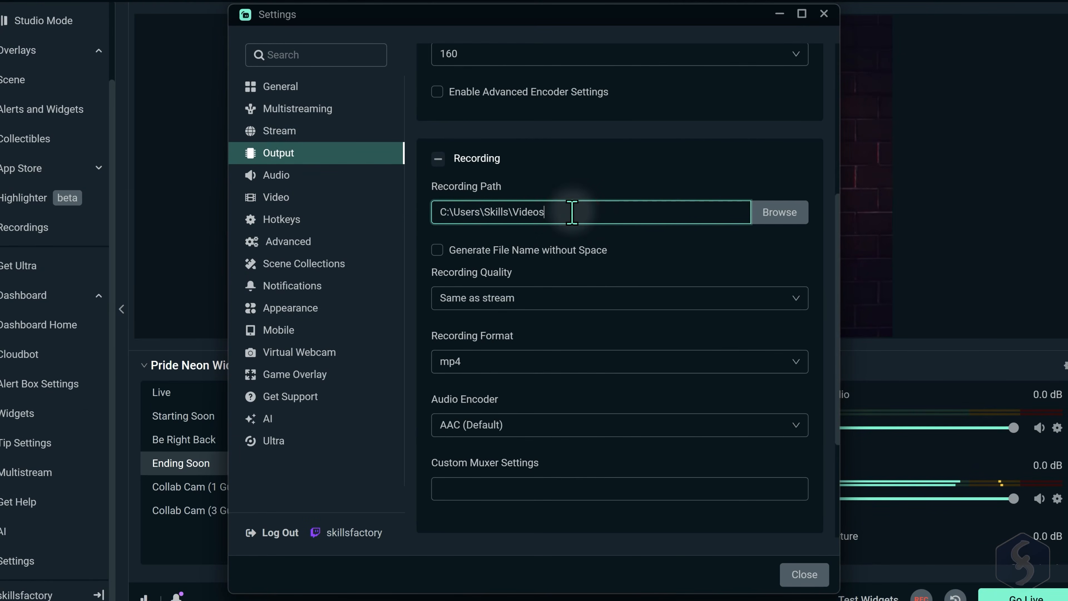
scroll(572, 218, down, 2)
click(582, 225)
click(583, 225)
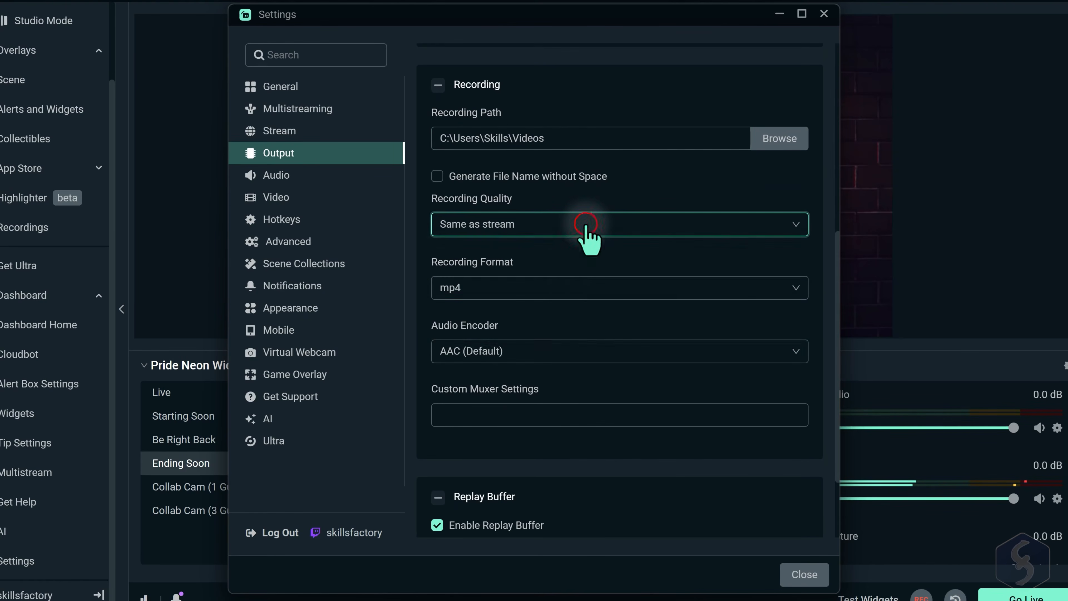
click(572, 288)
click(523, 227)
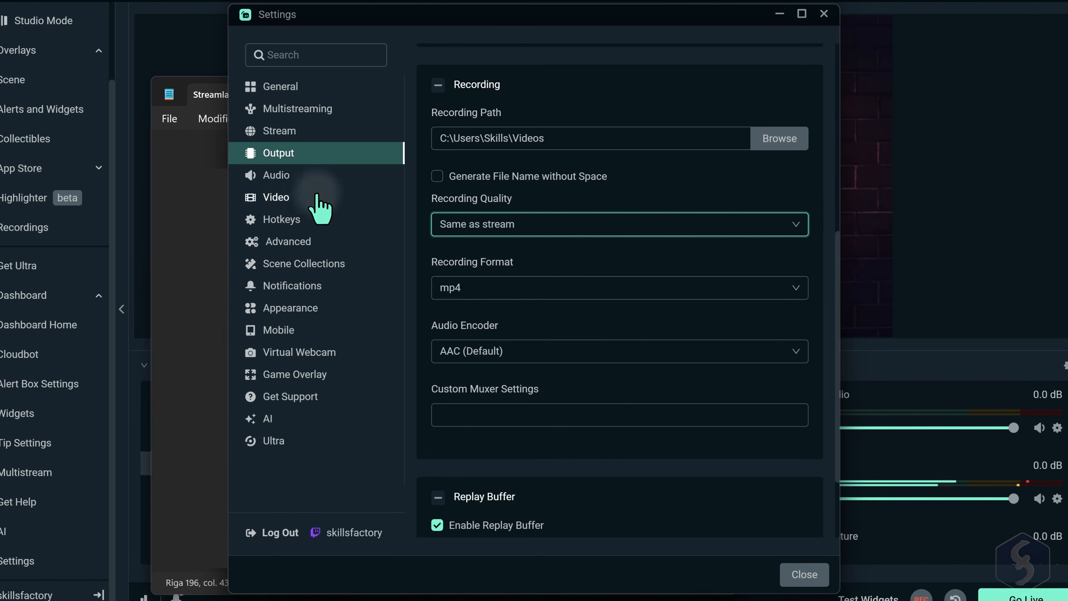
- Examine the Output (Scaled) Resolution options in the Video settings without changing the selection
click(296, 208)
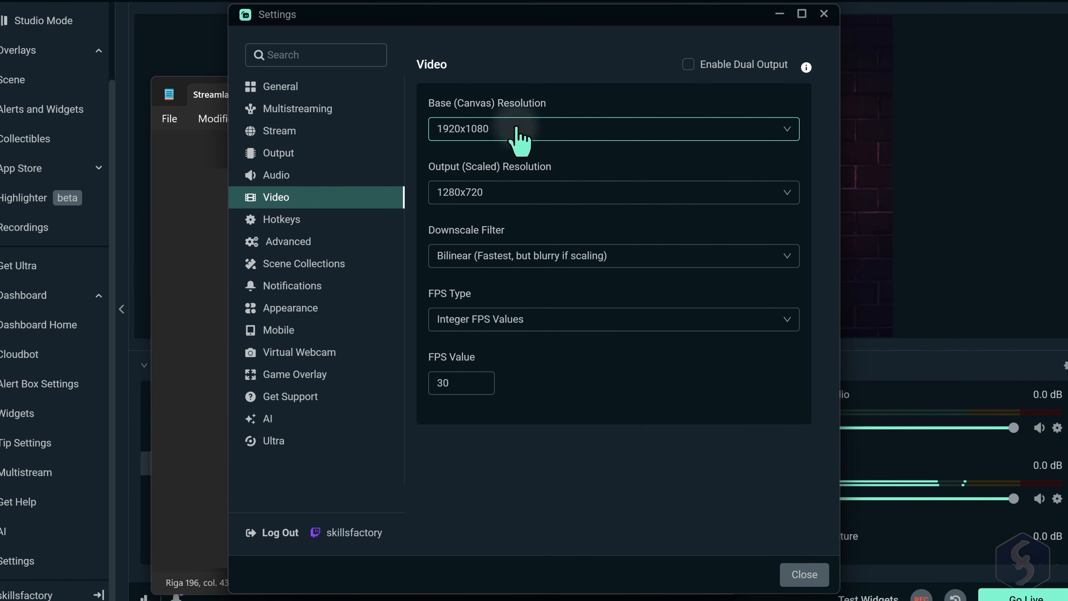
click(537, 191)
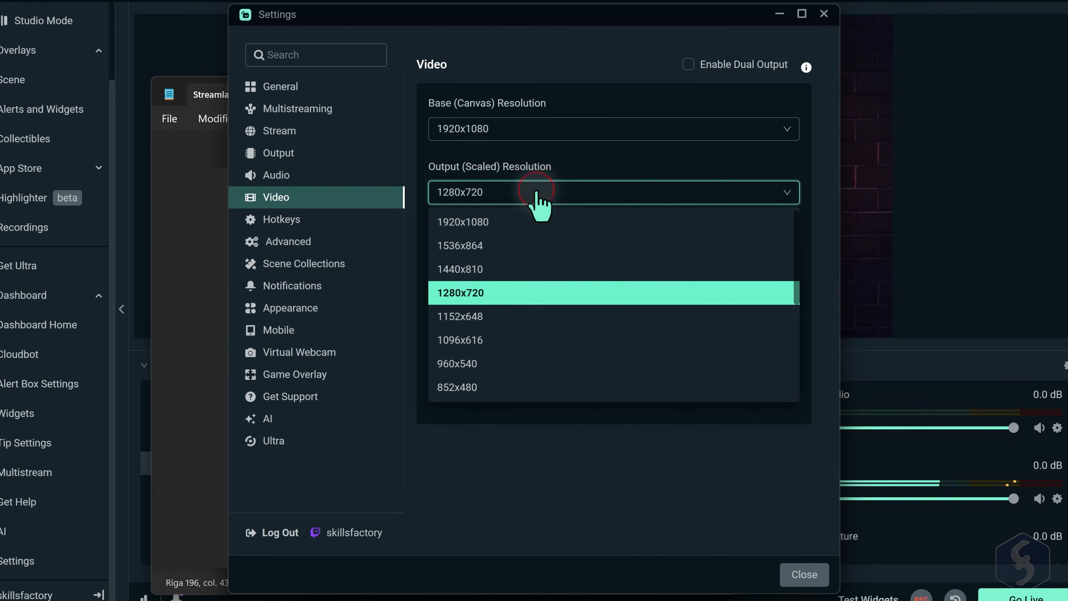
click(537, 191)
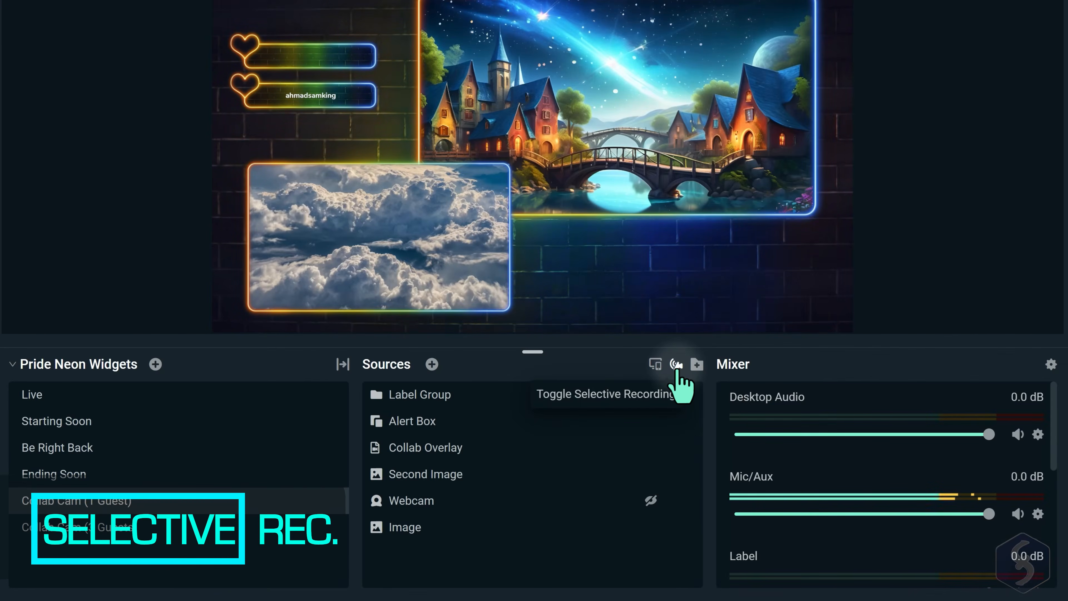
- Enable Selective Recording for the sources and switch the Label Group's stream and recording visibility
click(677, 369)
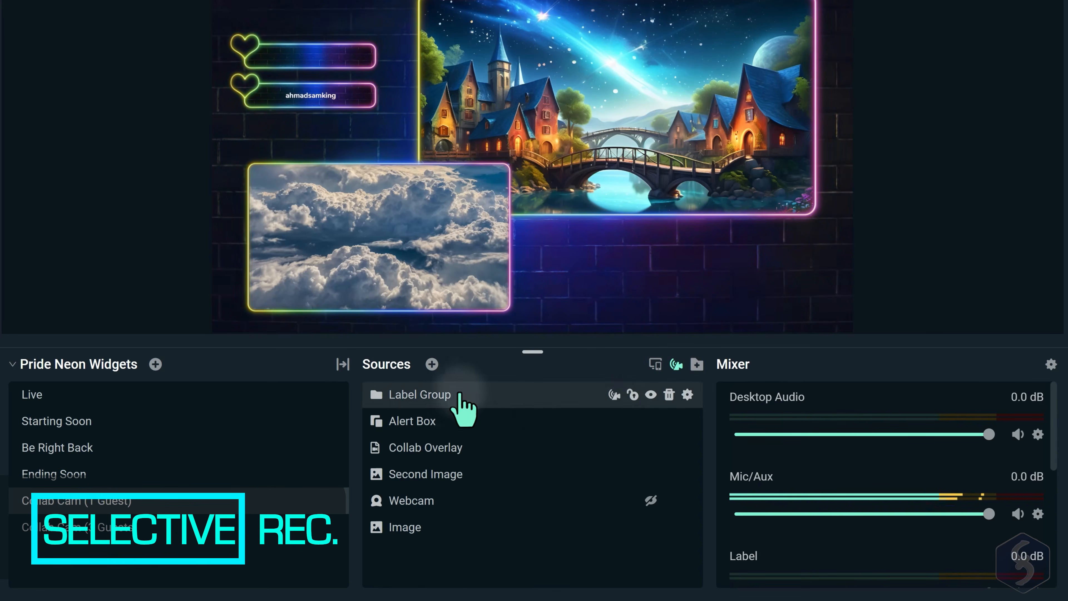
click(615, 396)
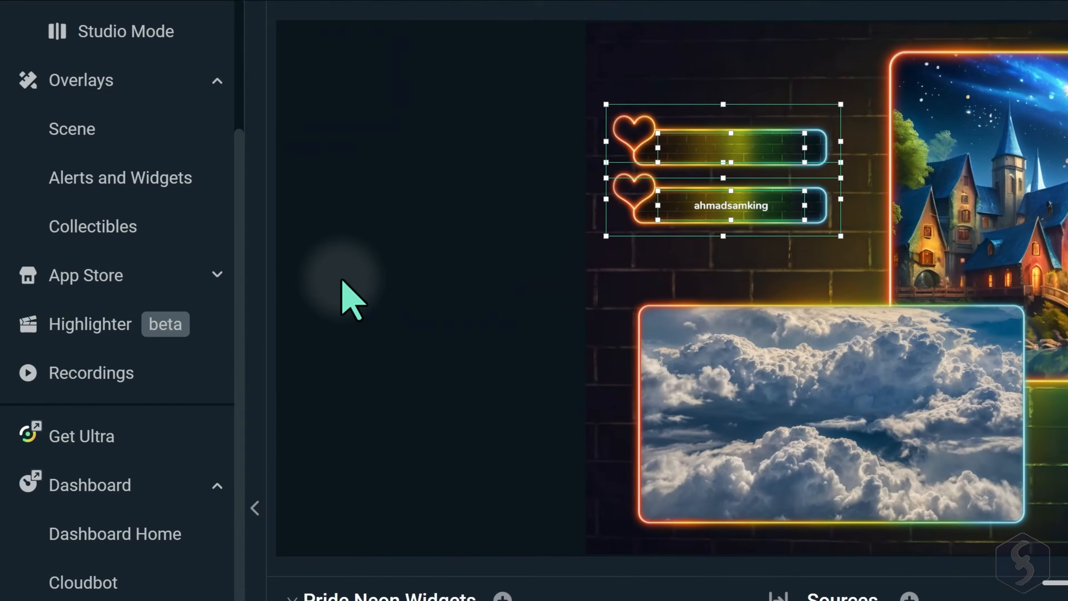
- Open the App Store and browse all available apps through Advanced Search
click(209, 277)
click(139, 321)
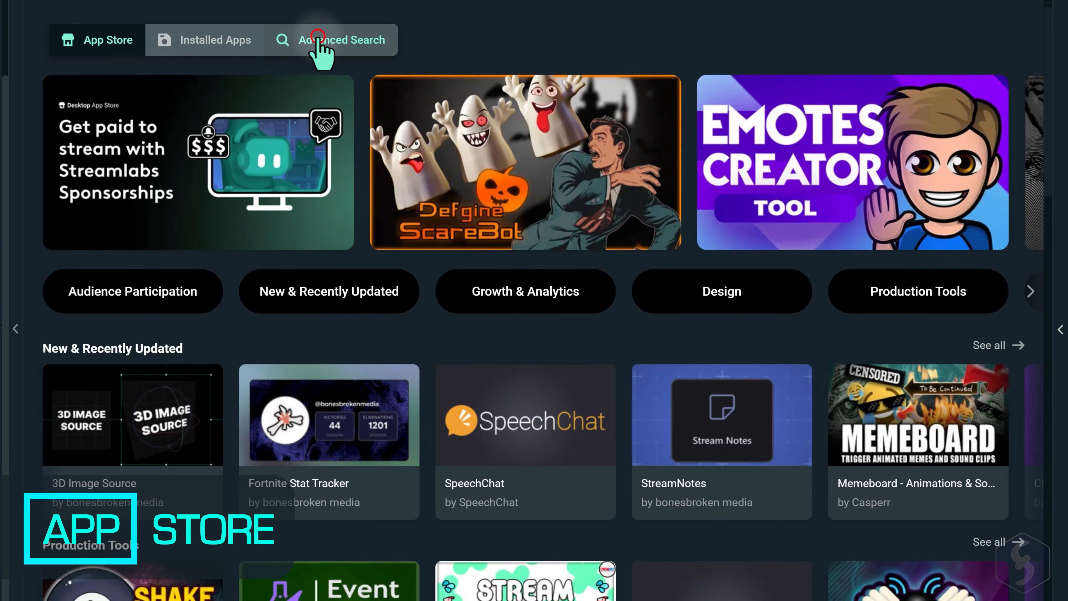
click(315, 41)
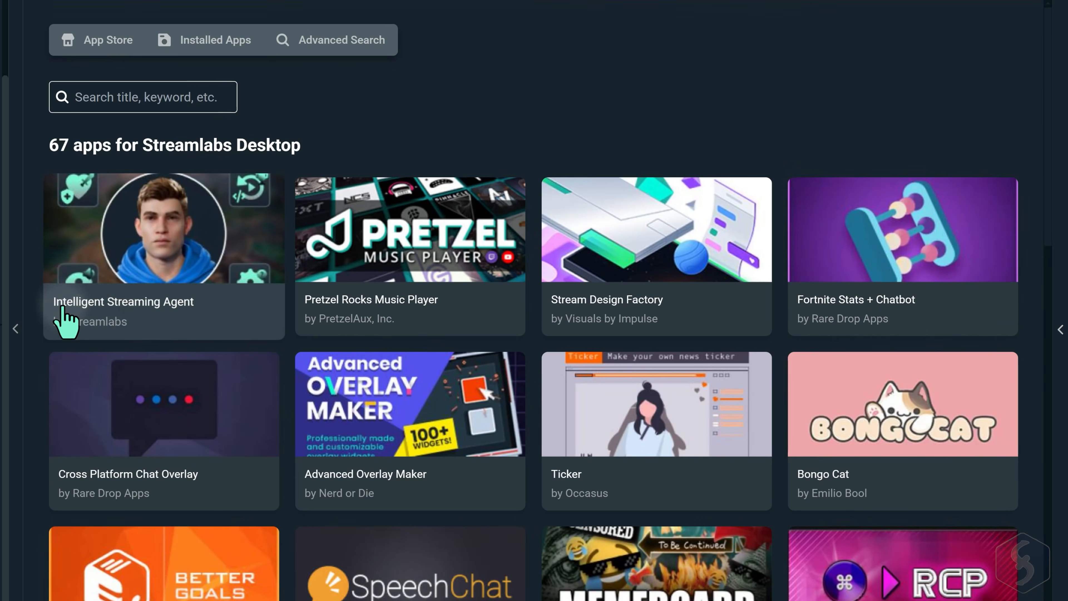
- Open the Intelligent Streaming Agent app page and examine its preview images and description
click(203, 253)
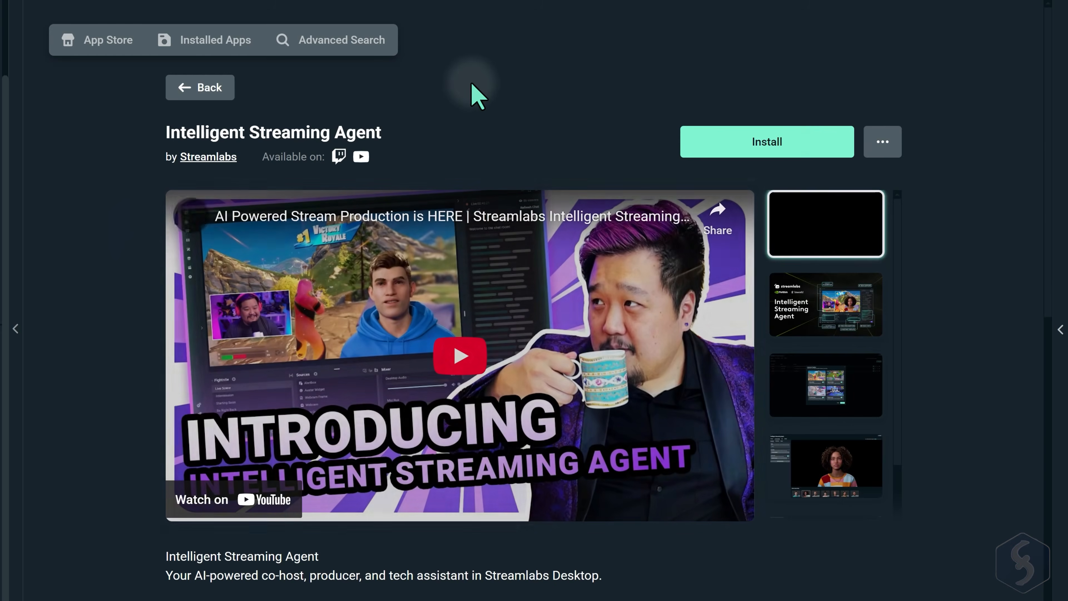
click(835, 301)
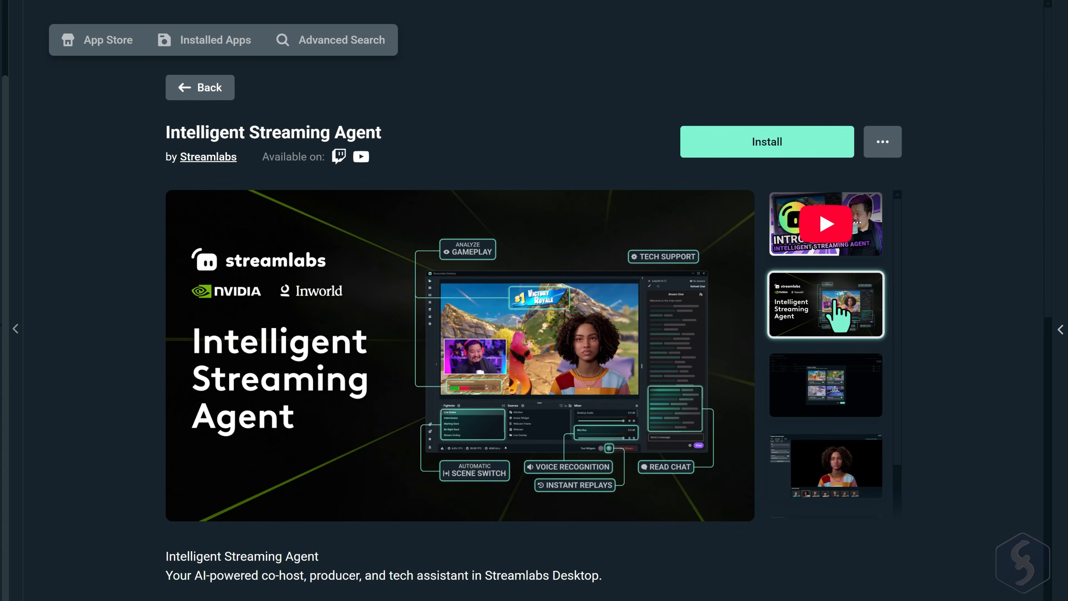
click(837, 382)
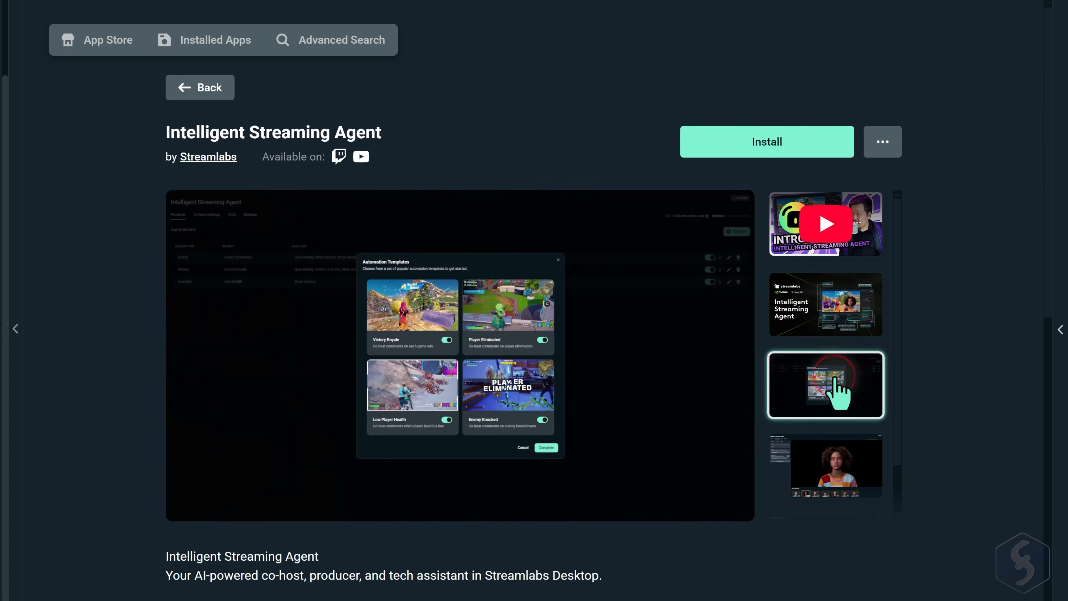
click(836, 460)
scroll(746, 361, down, 2)
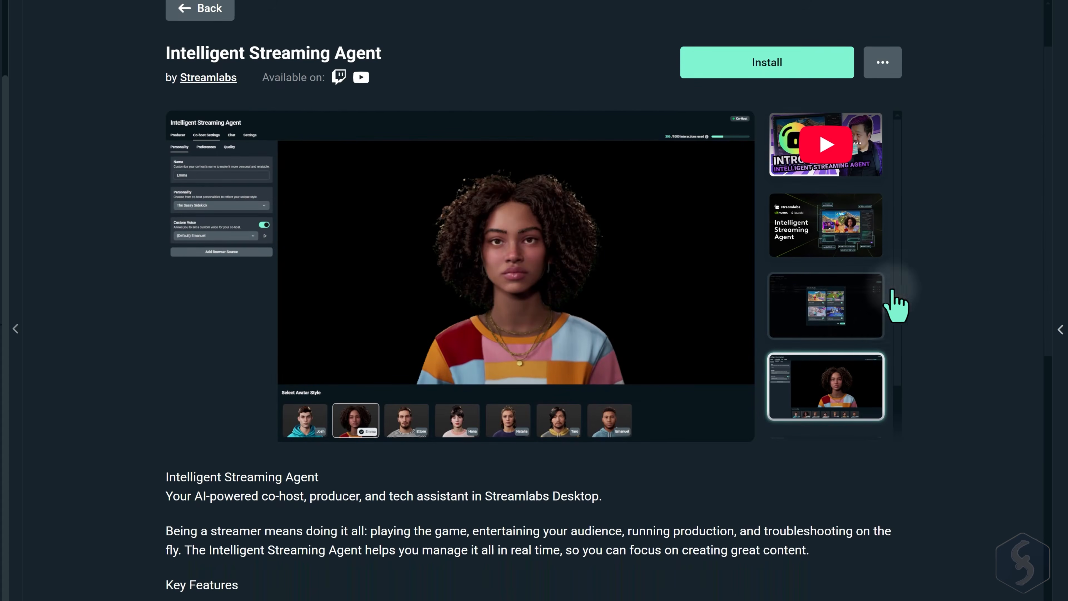
scroll(904, 265, down, 2)
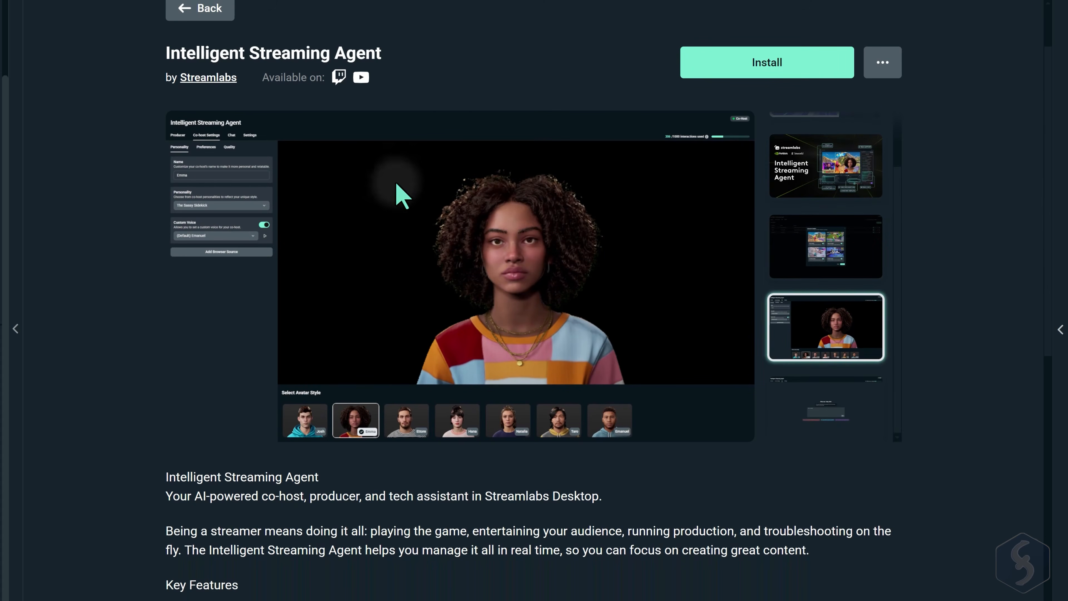